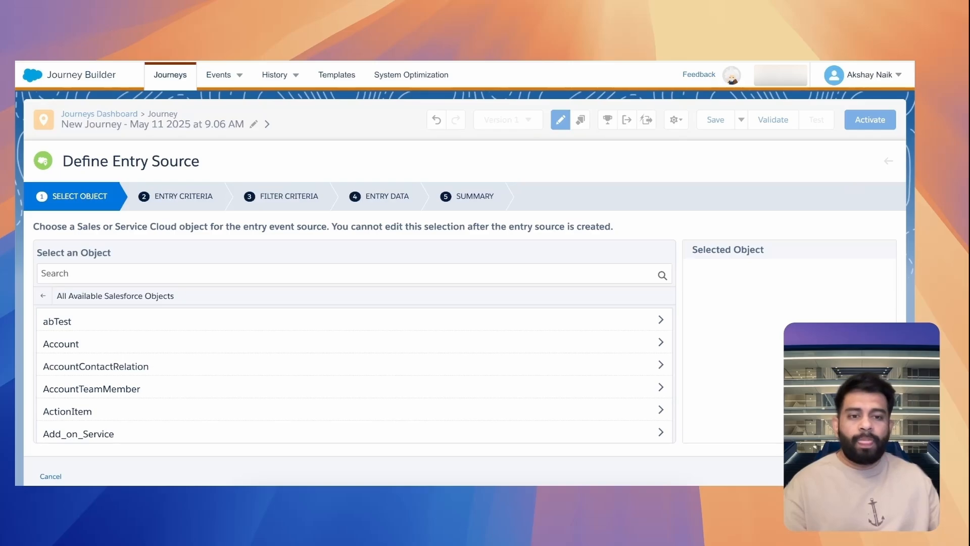
Leave the Salesforce Data entry source setup of the new journey and discard its unsaved changes
left_click(842, 476)
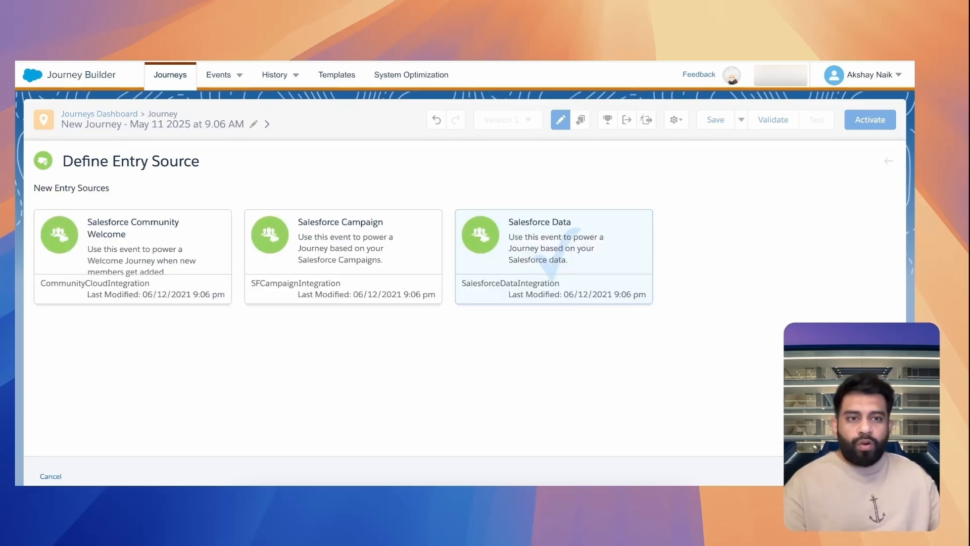
left_click(889, 162)
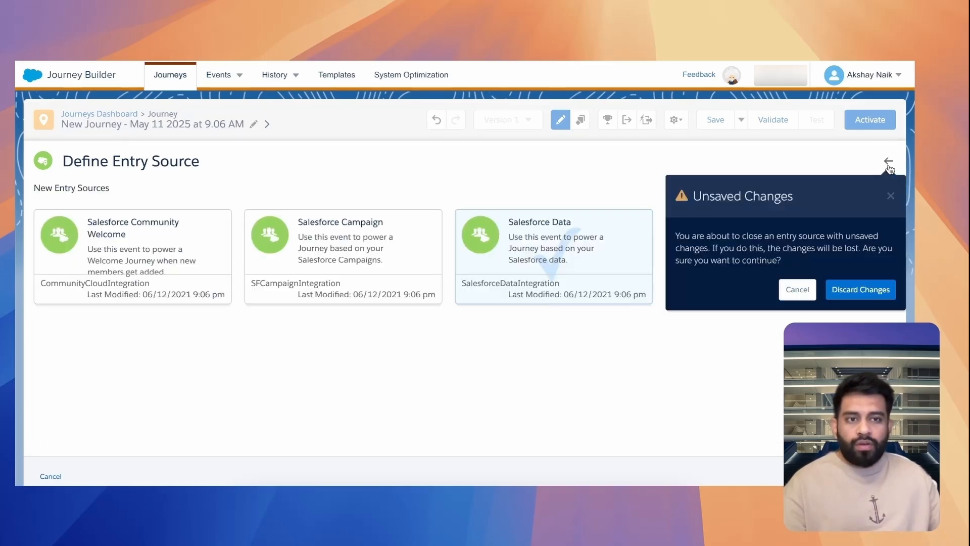
left_click(847, 295)
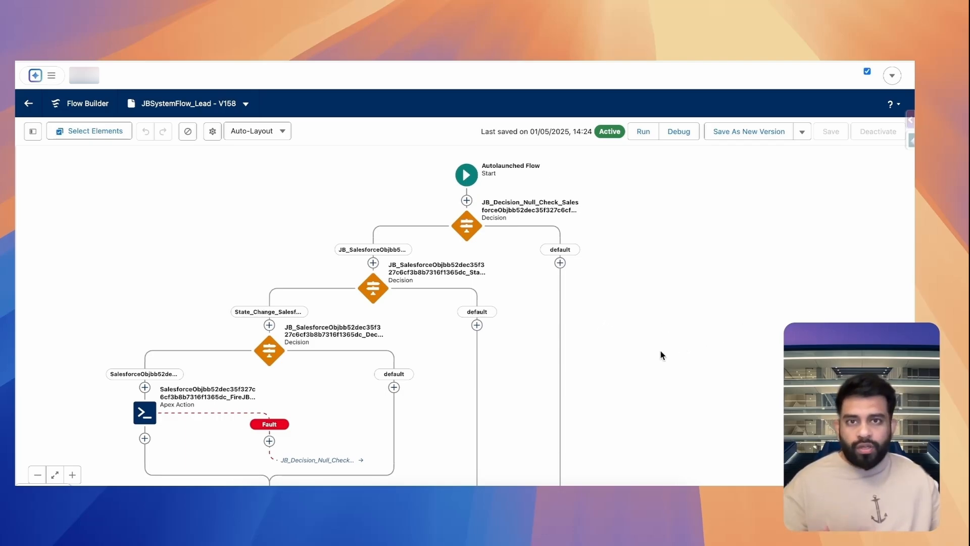
Examine the chain of decision and Apex action elements in the JBSystemFlow_Lead flow from its start downward
scroll(660, 354, "down", 2)
scroll(660, 350, "down", 5)
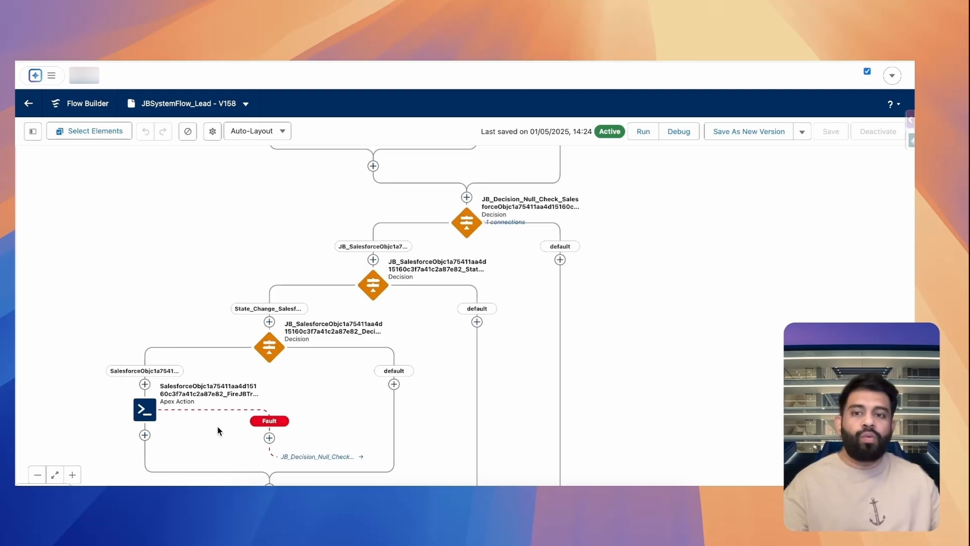
scroll(518, 371, "down", 5)
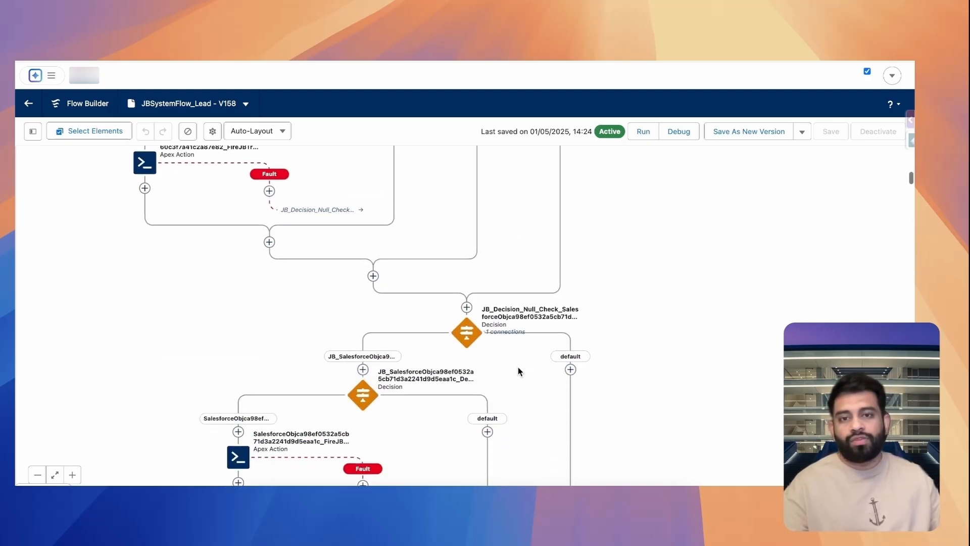
scroll(518, 371, "down", 6)
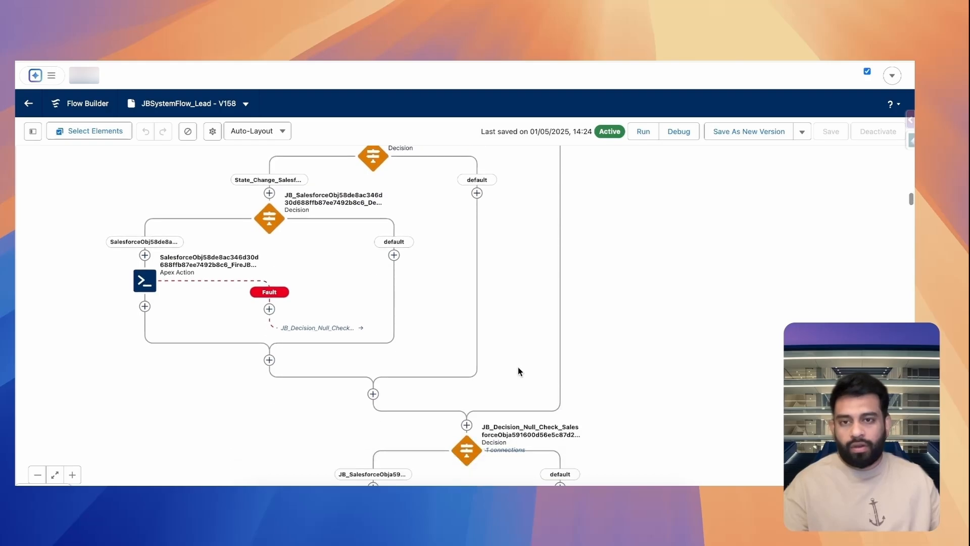
scroll(518, 371, "up", 15)
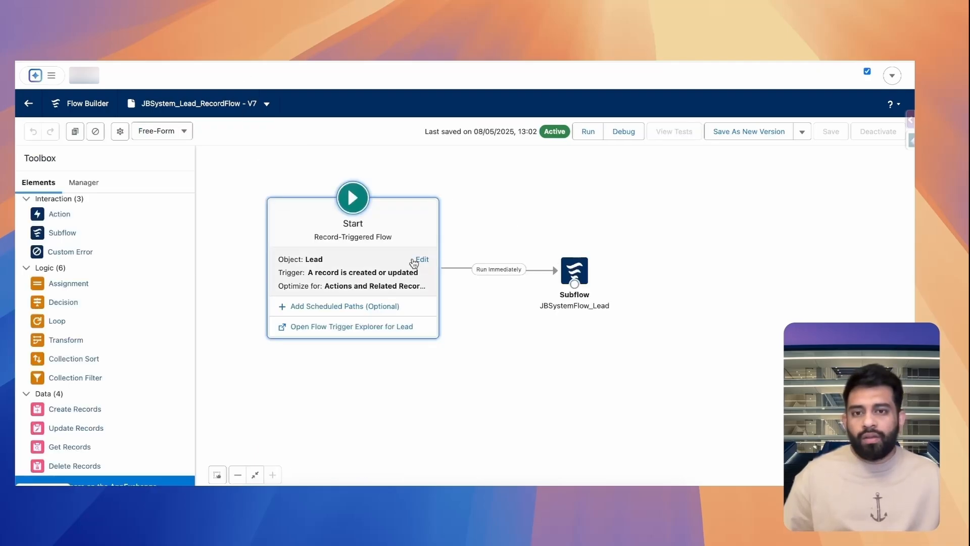
Review the object, trigger and entry conditions in the start configuration of JBSystem_Lead_RecordFlow, closing it without edits
left_click(421, 259)
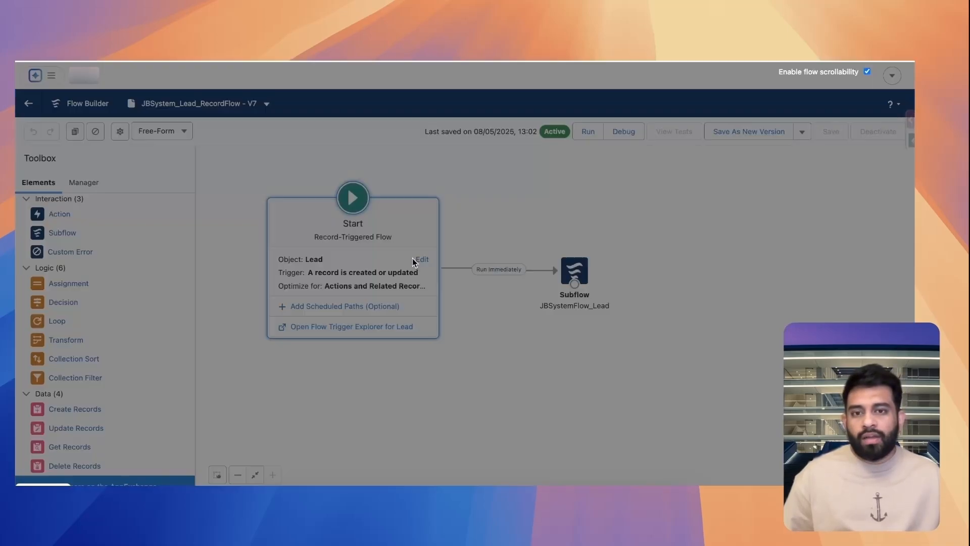
scroll(238, 362, "down", 2)
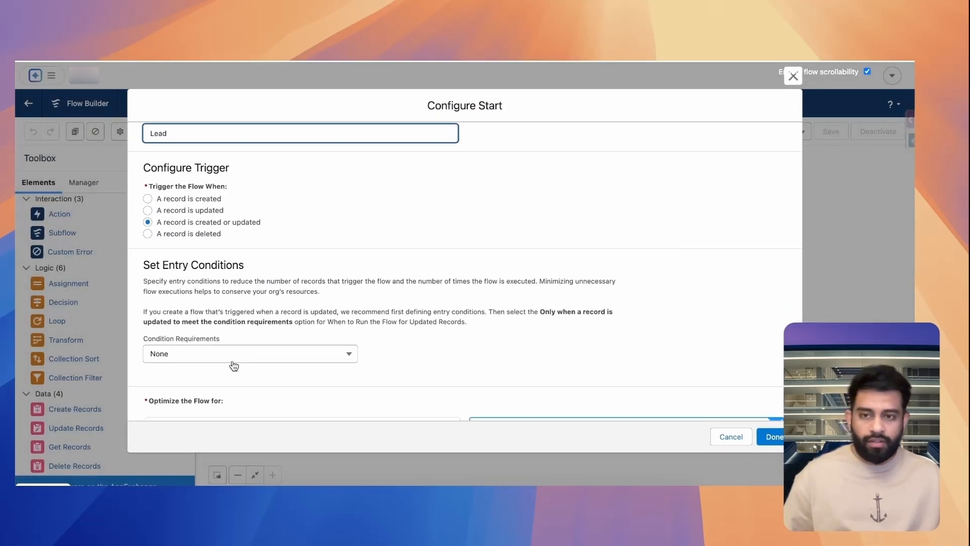
scroll(594, 300, "down", 1)
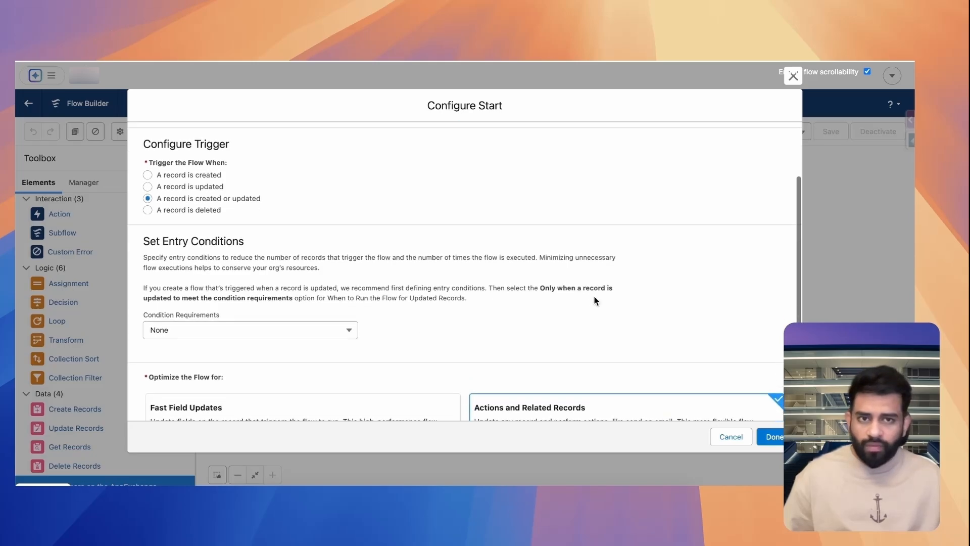
left_click(793, 76)
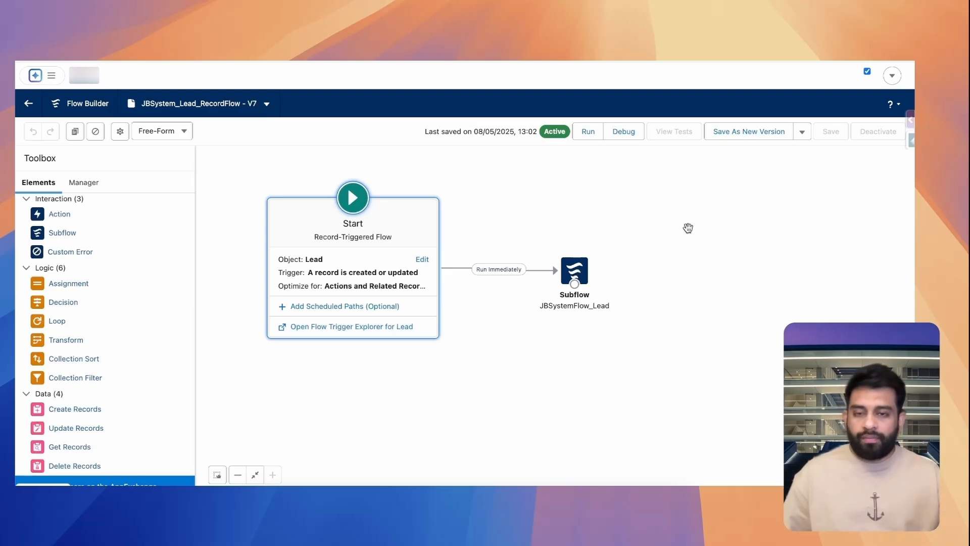
double_click(404, 263)
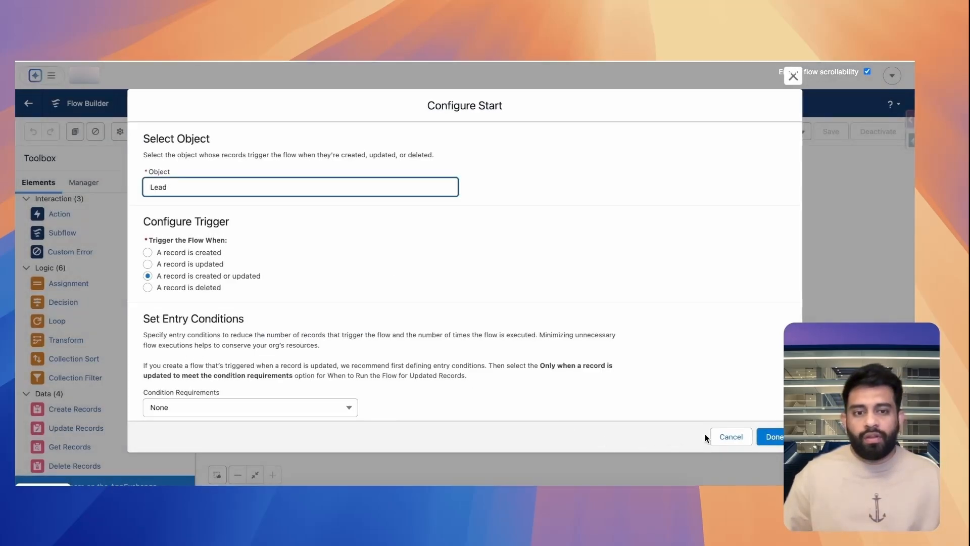
left_click(718, 438)
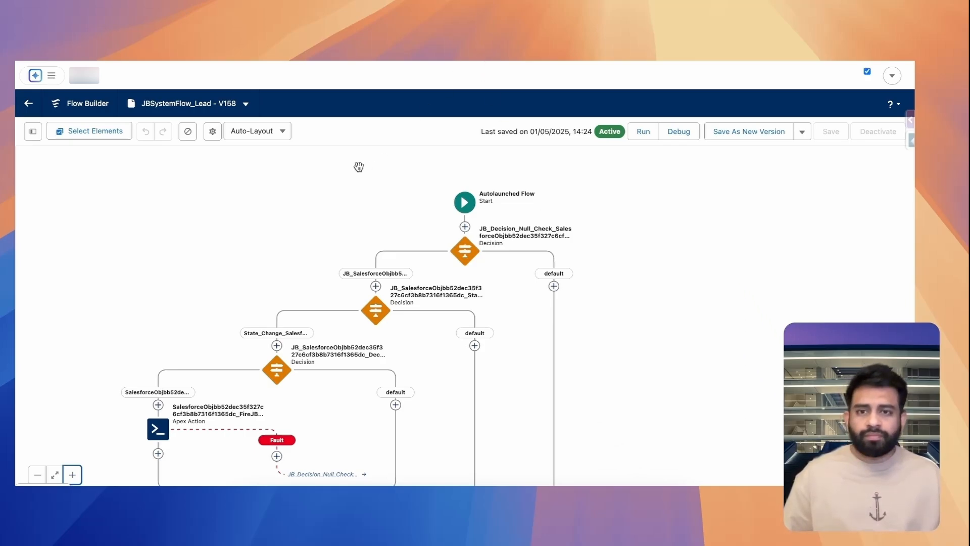
Switch to the Salesforce Help article on JBSystemFlow and JBSystemProcess CPU usage and read down to its Resolution section
left_click(568, 55)
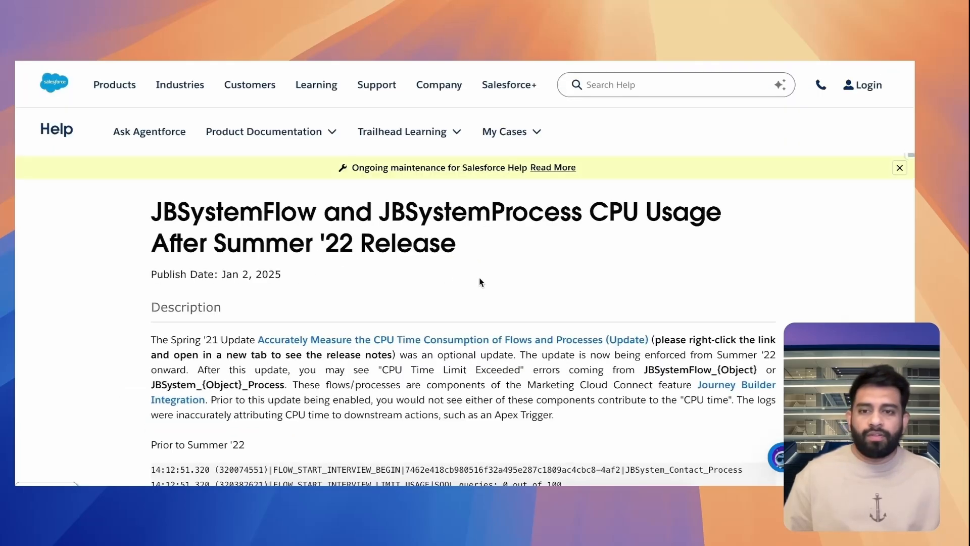
scroll(459, 278, "down", 5)
scroll(459, 277, "down", 7)
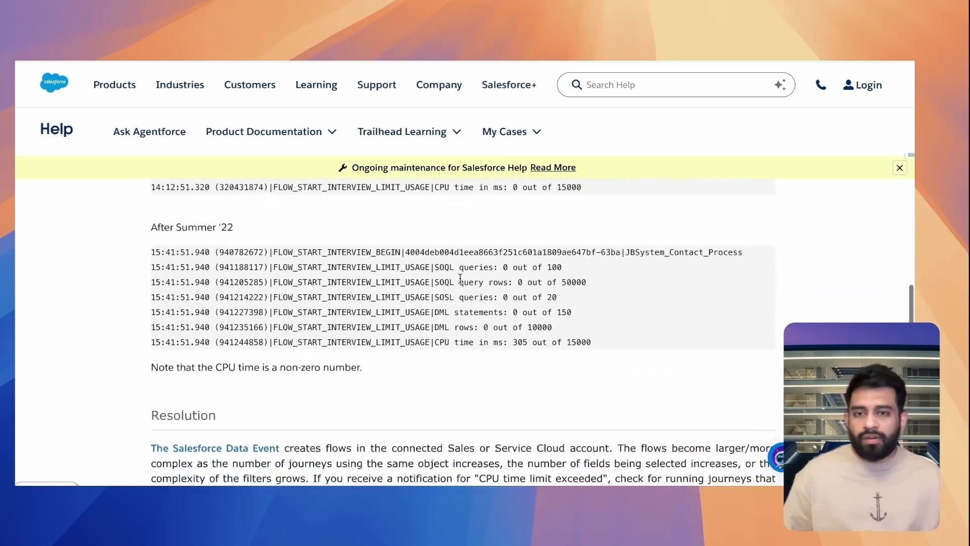
scroll(460, 278, "up", 1)
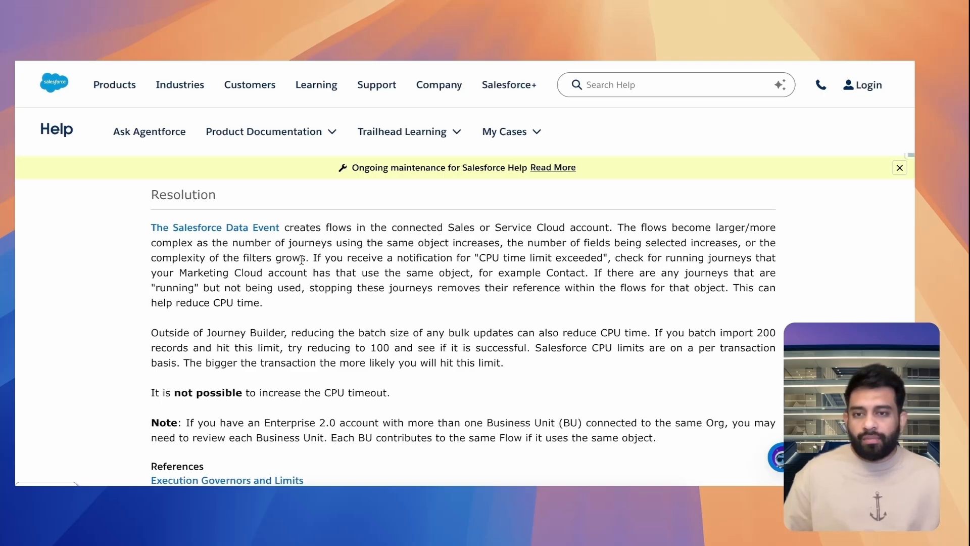
Highlight the Resolution passages on filter complexity, journeys using the same object, and reducing the batch size of bulk updates
left_click_drag(306, 259, 151, 258)
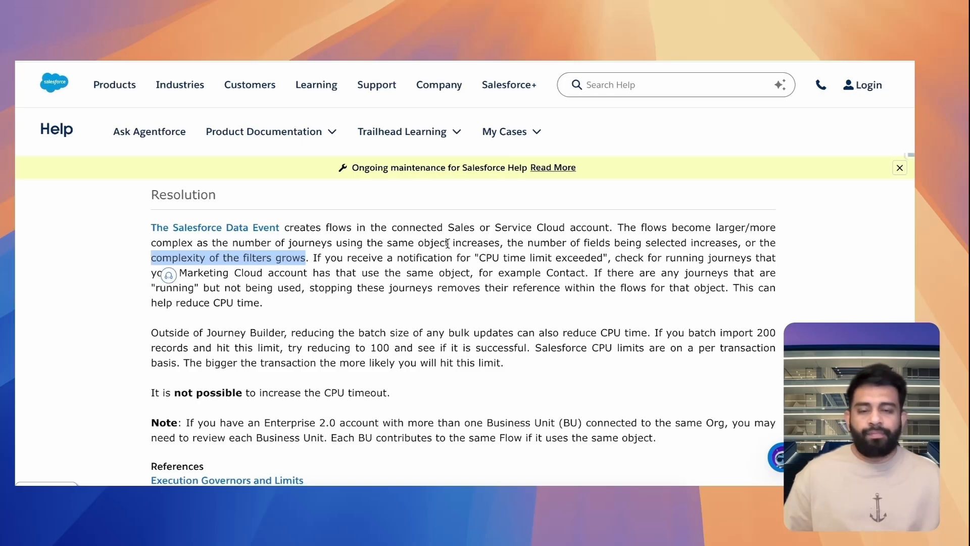
left_click_drag(290, 243, 499, 244)
left_click(347, 284)
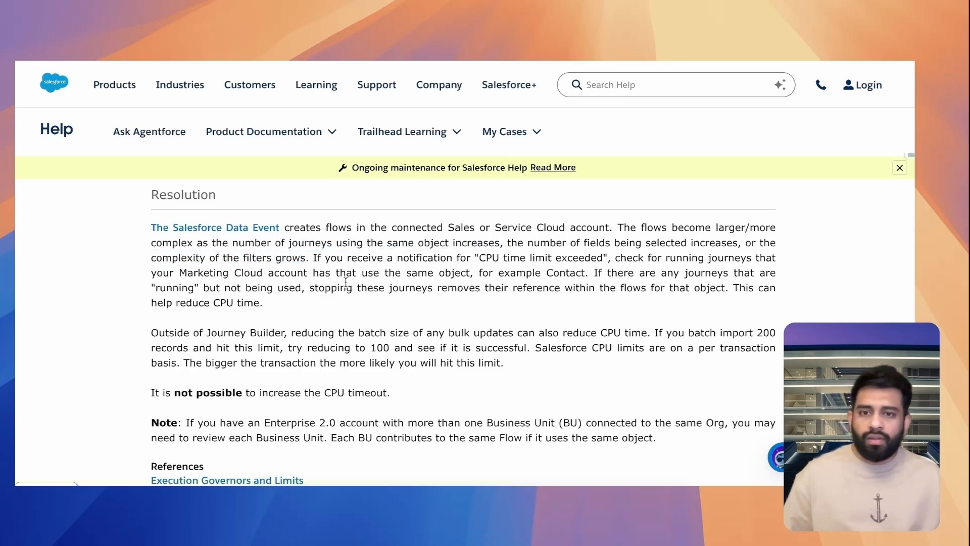
scroll(358, 295, "down", 2)
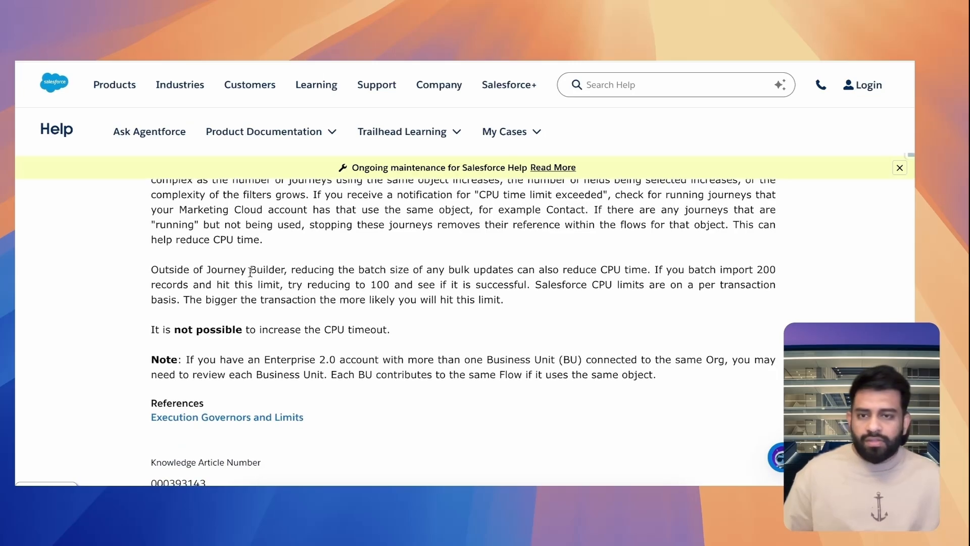
left_click_drag(270, 266, 658, 268)
left_click_drag(658, 268, 534, 269)
left_click(578, 268)
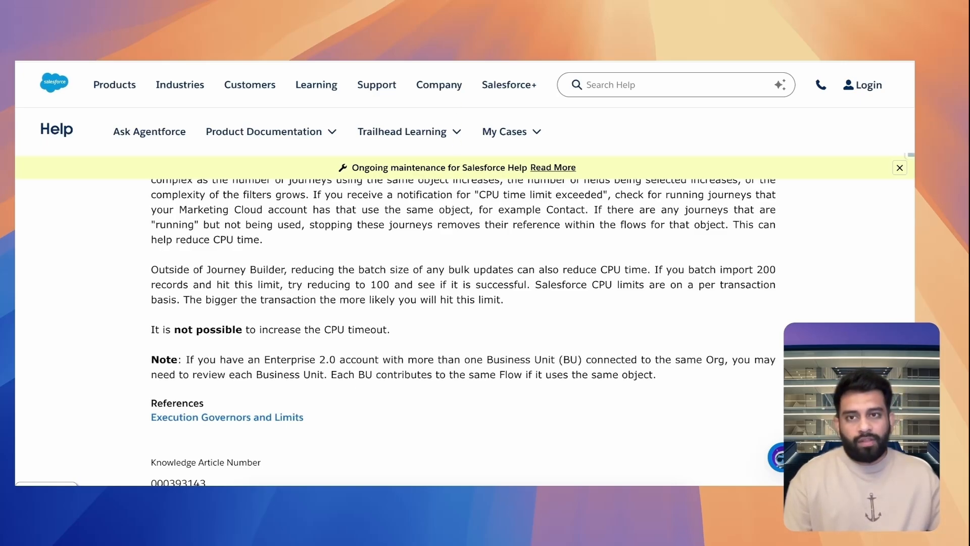
Switch to the presentation's Marketing Cloud Connect System Landscape diagram and continue to the following slide
key("ctrl+Tab")
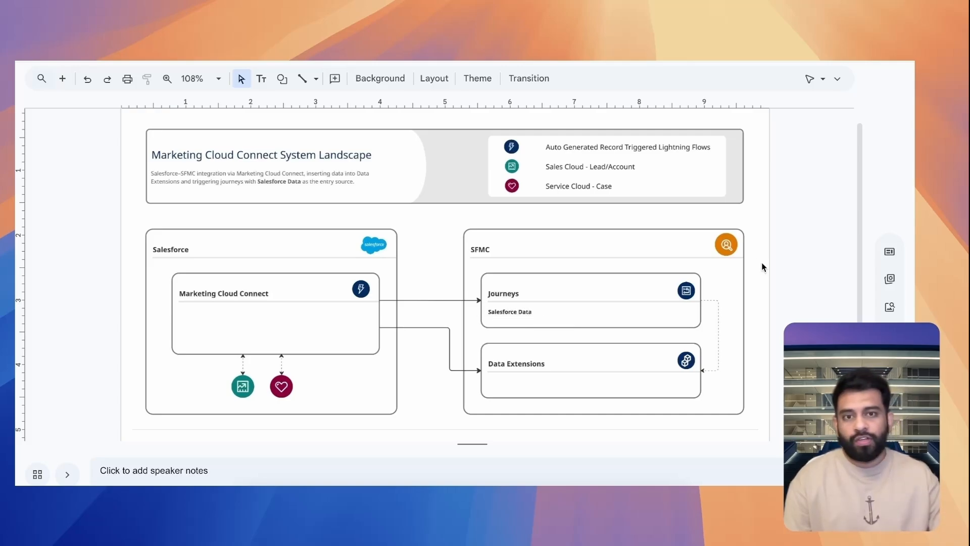
key("Down")
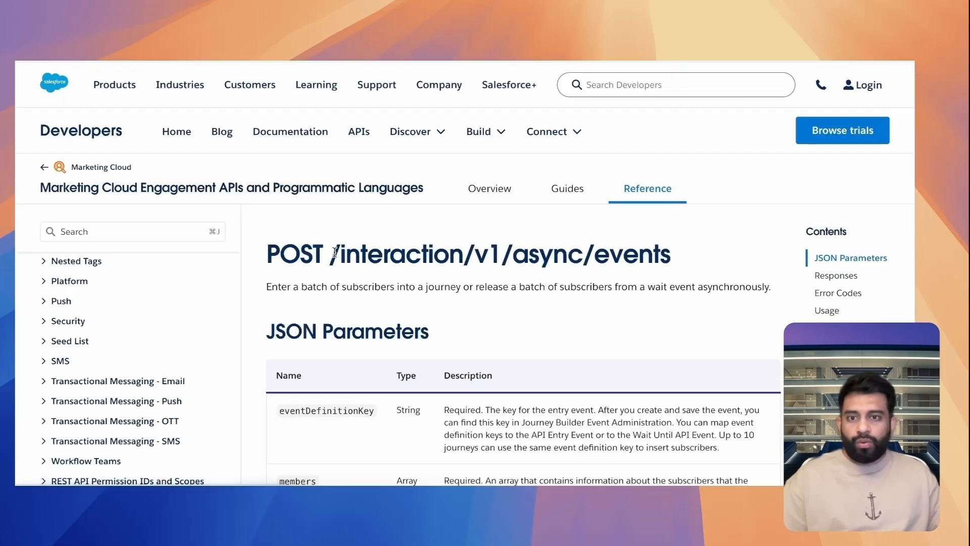
Highlight the /interaction/v1/async/events endpoint path and its description of batch journey entry in the Marketing Cloud API reference
left_click_drag(332, 254, 677, 258)
left_click(403, 259)
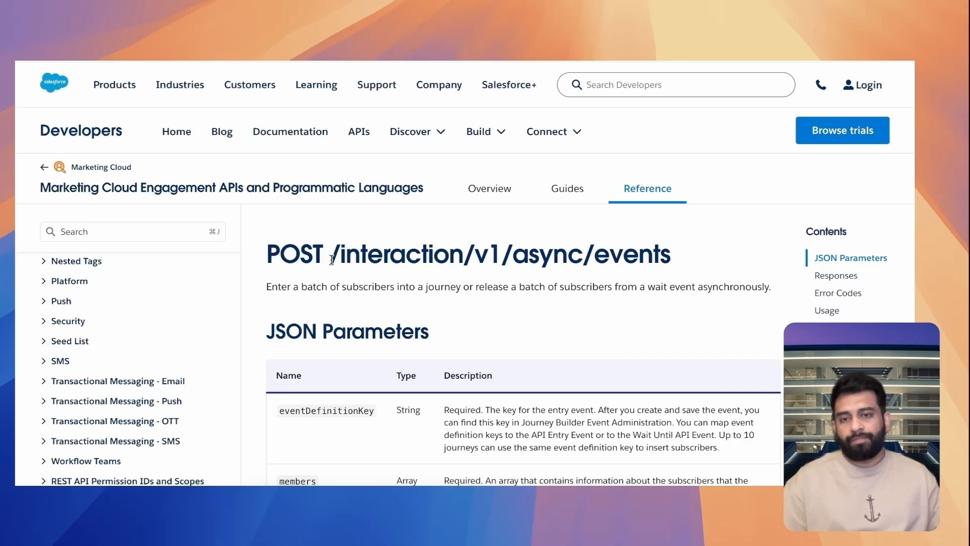
left_click_drag(330, 256, 678, 260)
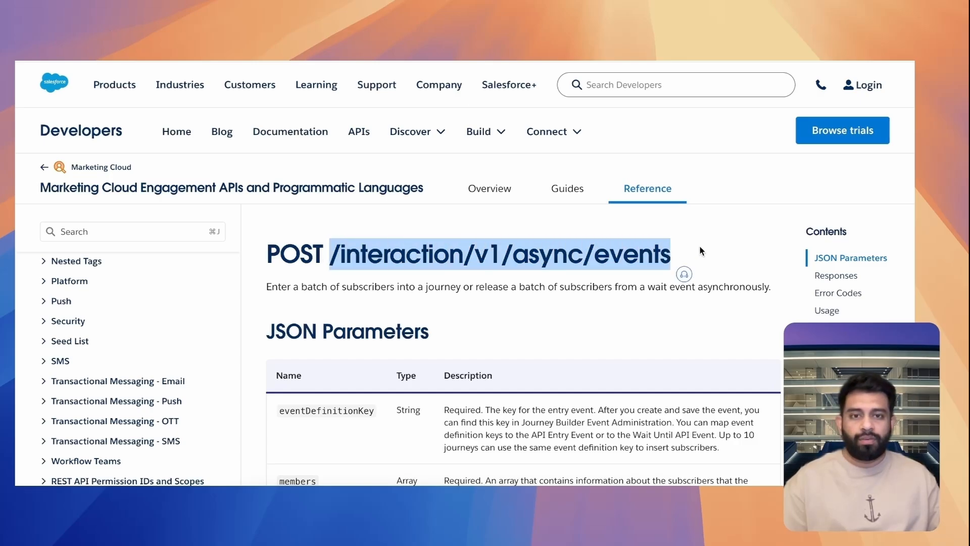
left_click(700, 247)
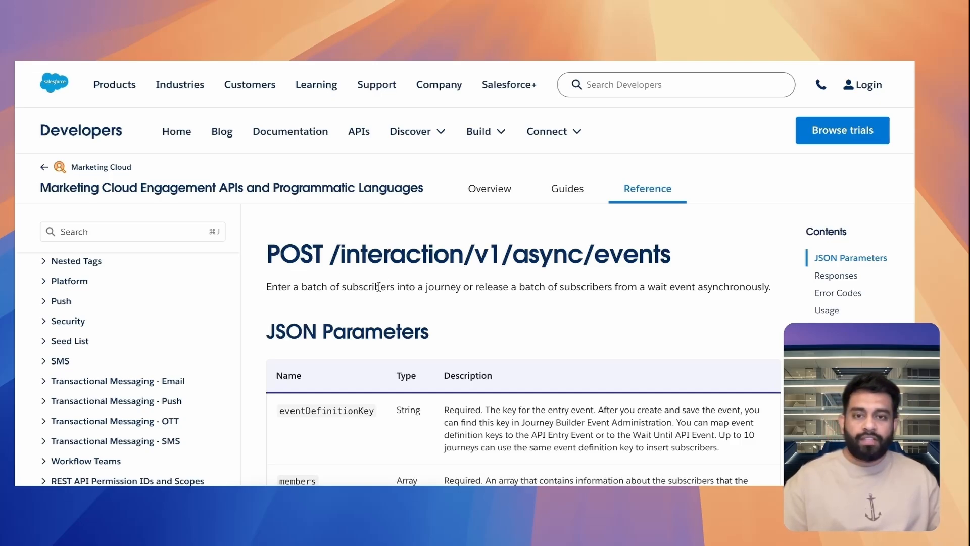
left_click_drag(377, 287, 510, 287)
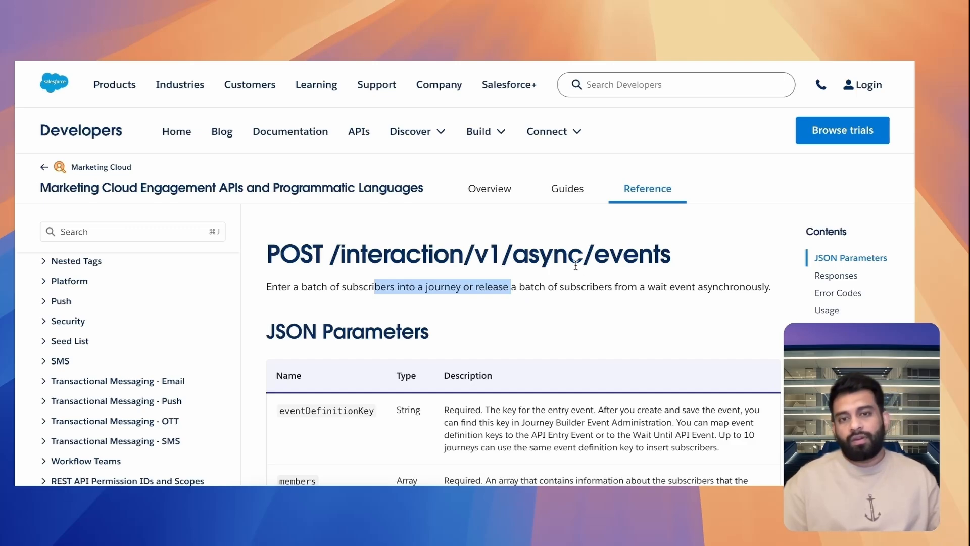
left_click(494, 263)
left_click_drag(332, 254, 463, 254)
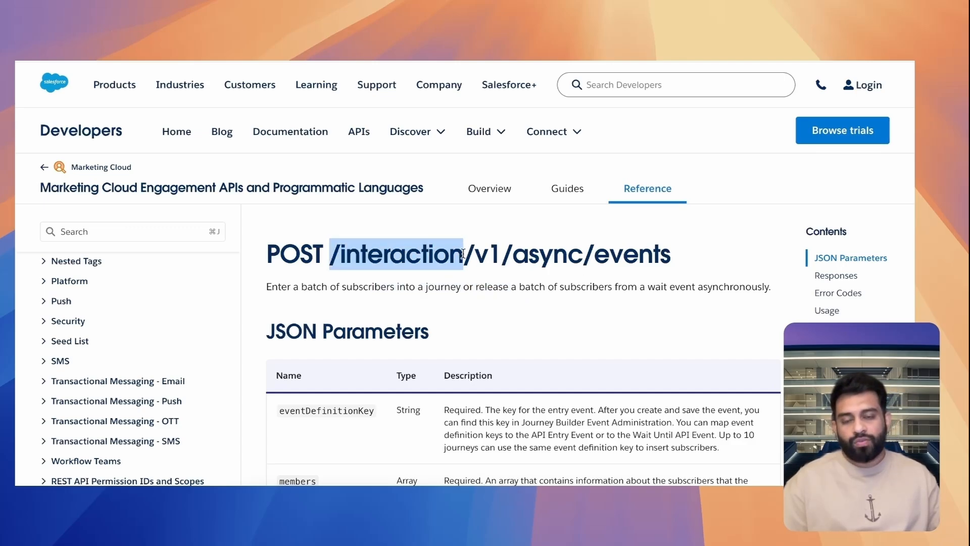
left_click(572, 254)
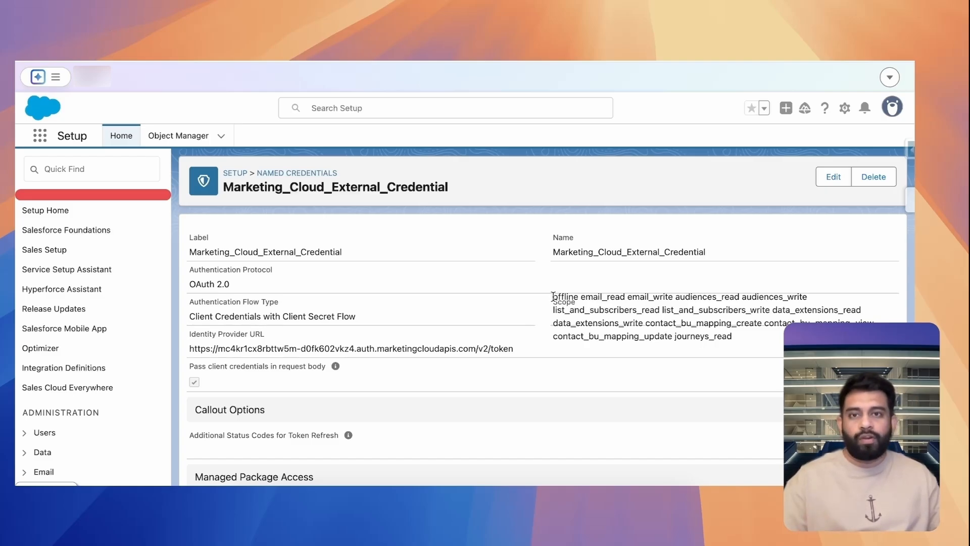
Highlight the full list of scopes on the Marketing_Cloud_External_Credential page in Salesforce Setup
left_click_drag(553, 296, 740, 336)
left_click(702, 308)
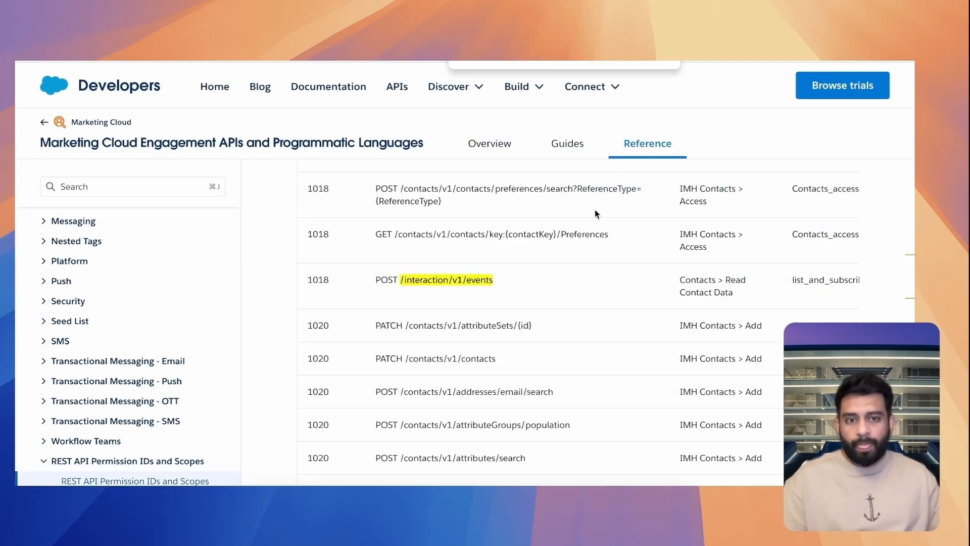
Highlight the list_and_subscribers_read scope for POST /interaction/v1/events in the REST API Permission IDs and Scopes table
scroll(705, 290, "right", 2)
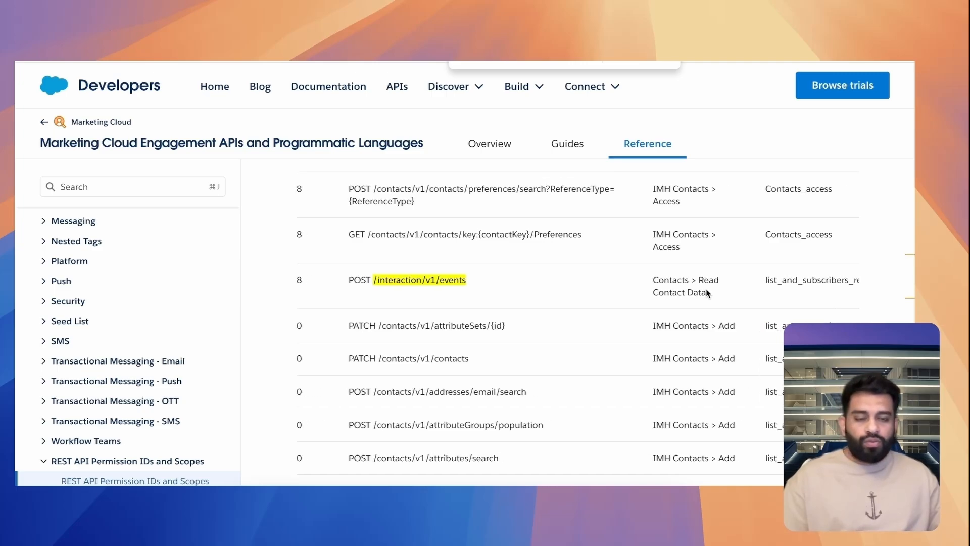
scroll(706, 292, "right", 3)
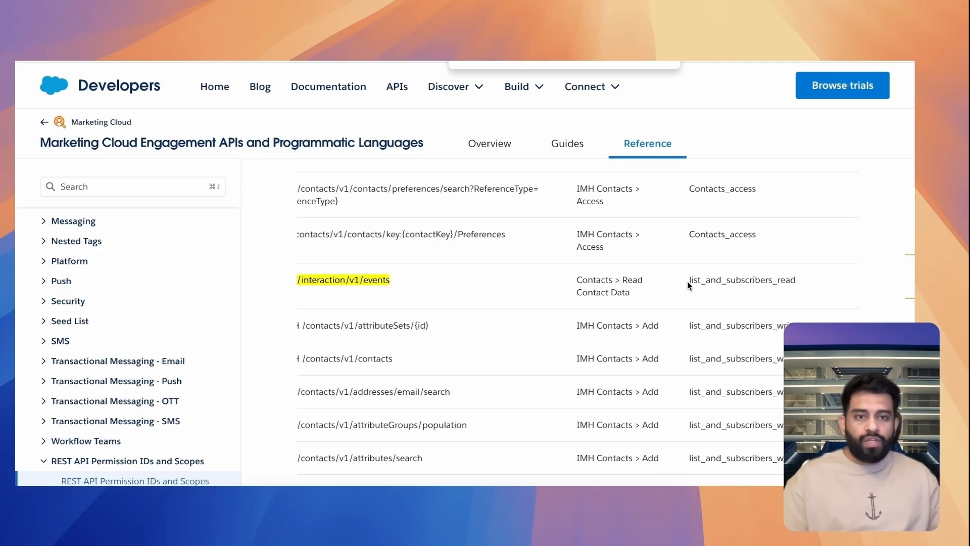
left_click_drag(688, 281, 796, 280)
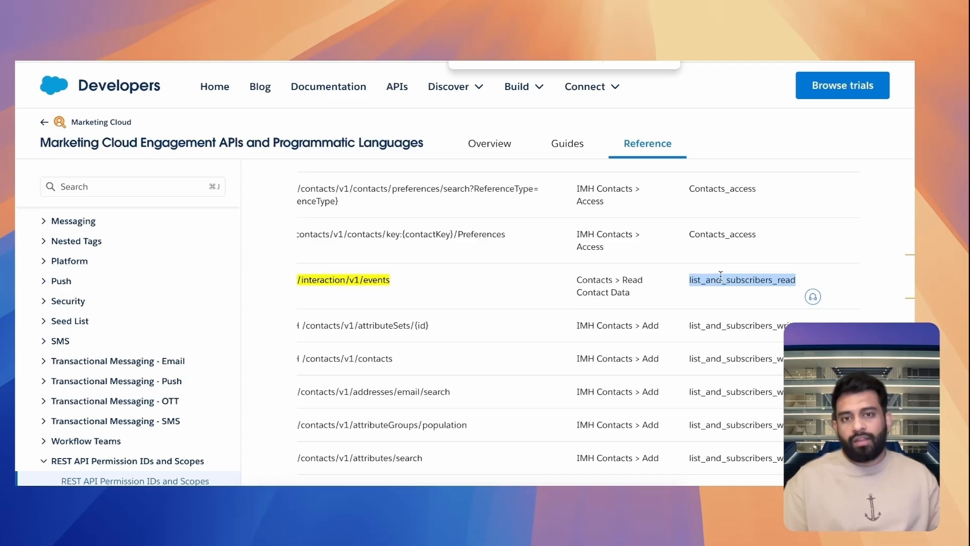
left_click(544, 60)
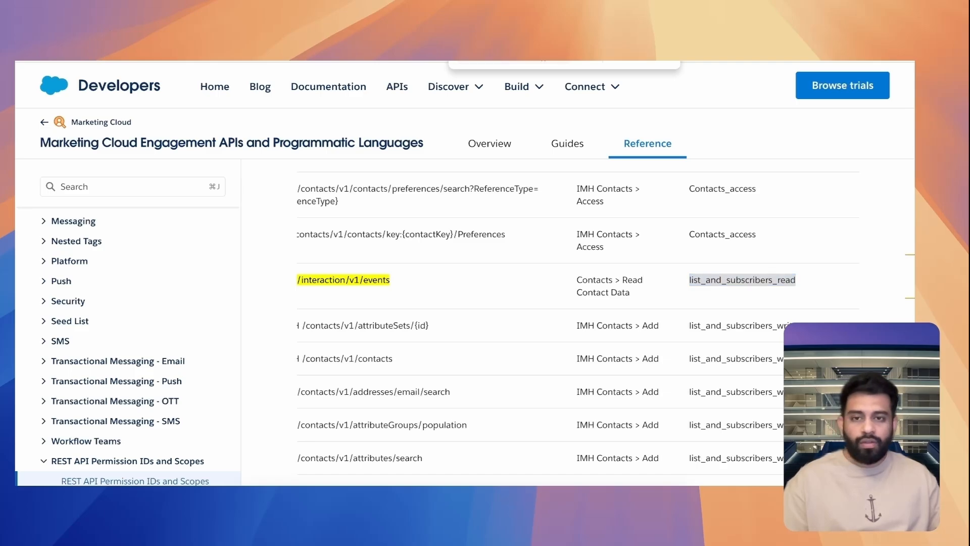
left_click(692, 290)
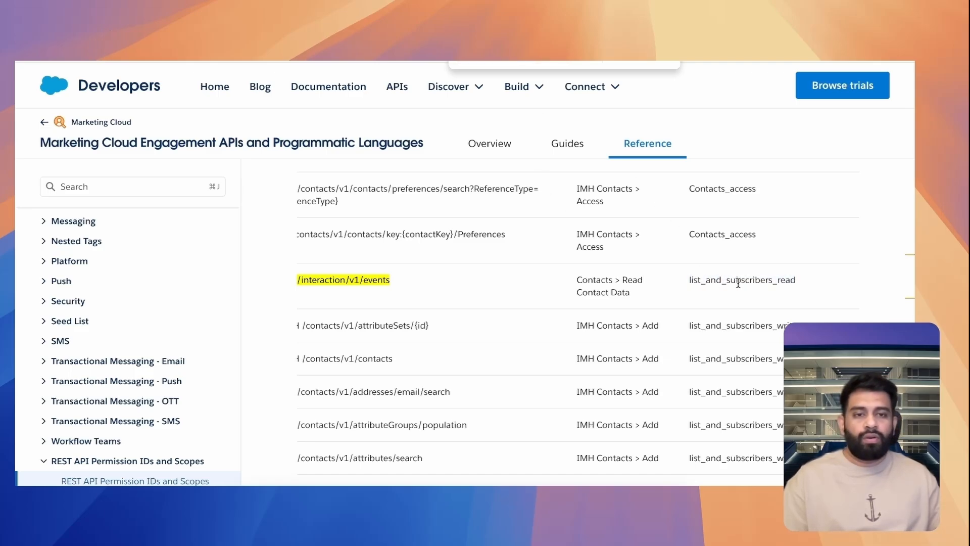
Step through further matches of the text search on the REST API Permission IDs and Scopes page
left_click(560, 59)
key("Return")
key("Return")
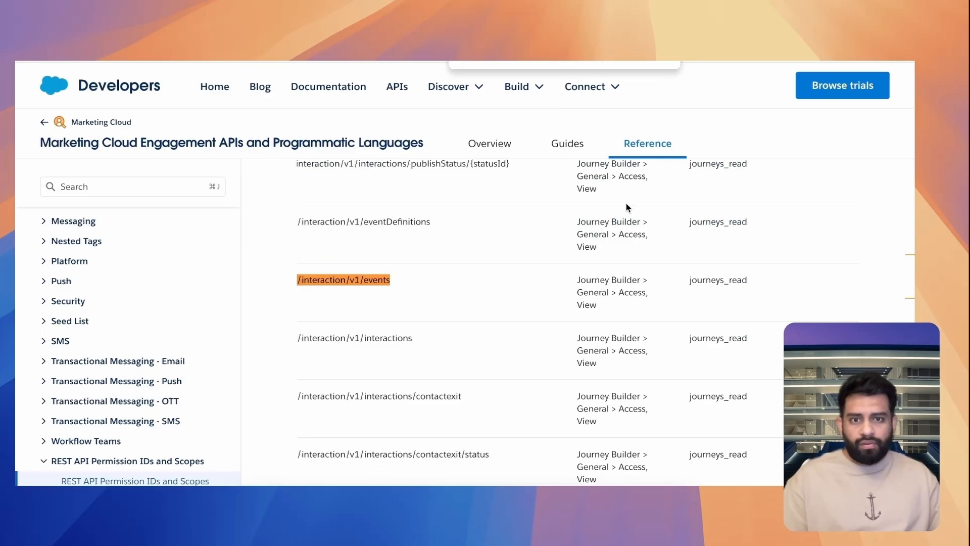
Highlight the Journey Builder view permission required for /interaction/v1/events in the REST API Permission IDs and Scopes table
scroll(635, 244, "up", 1)
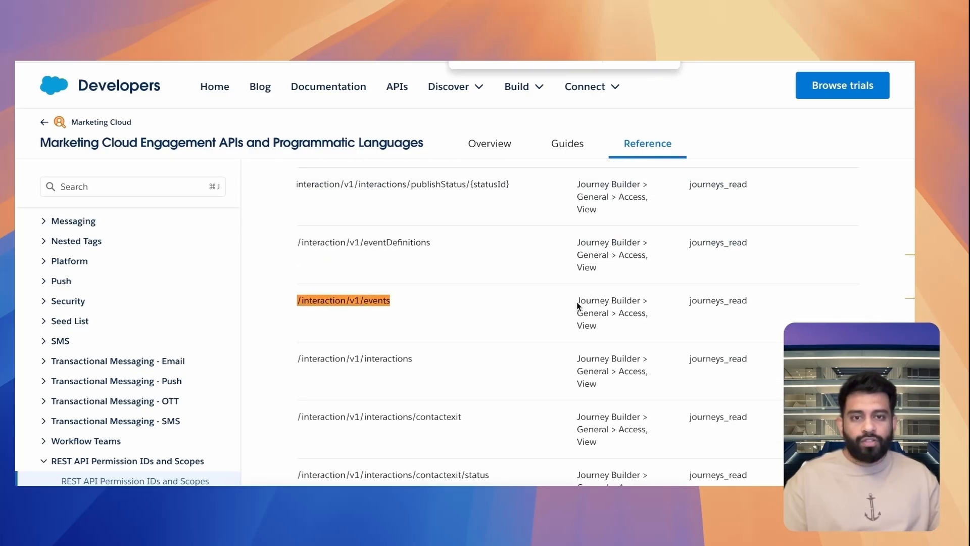
left_click_drag(577, 302, 616, 328)
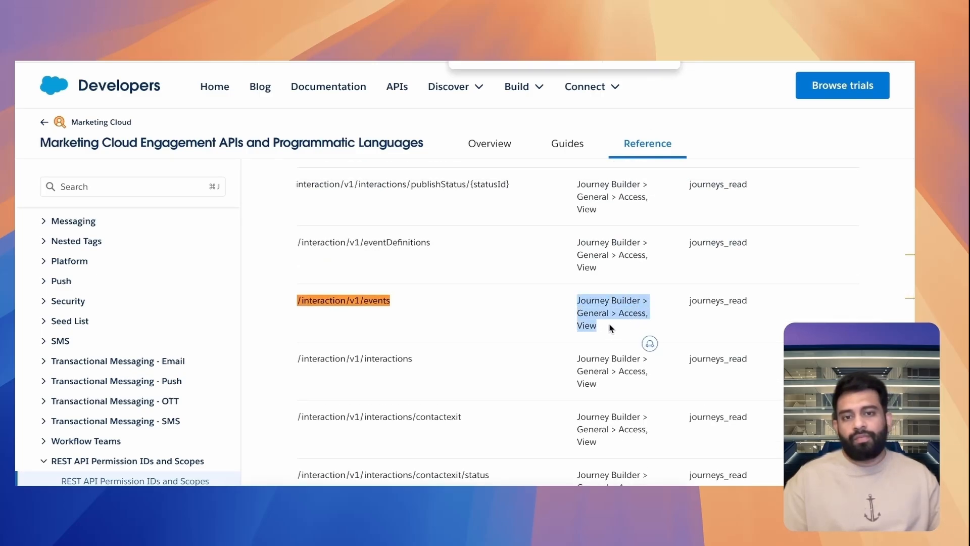
left_click(611, 327)
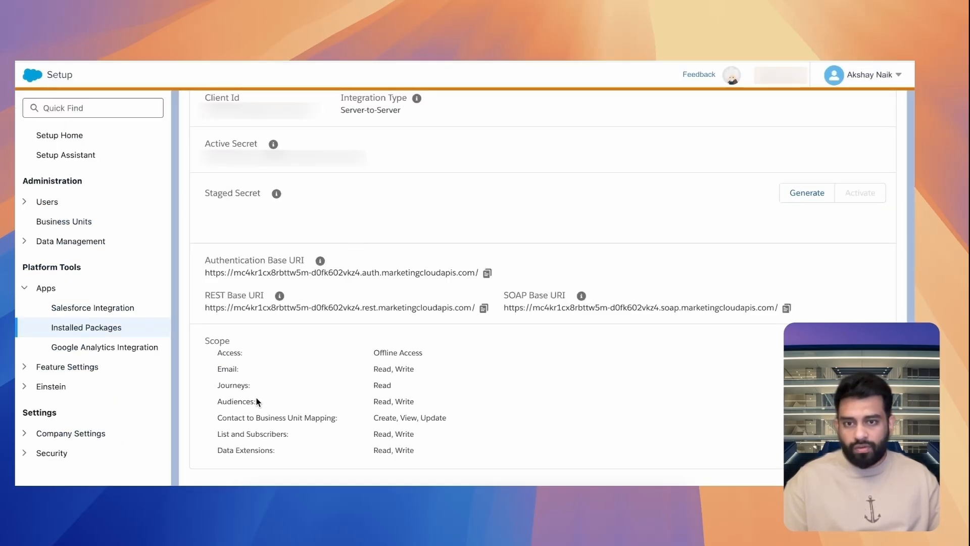
Highlight the Journeys and the List and Subscribers scopes of the installed package in Marketing Cloud Setup
left_click_drag(226, 389, 394, 390)
left_click(324, 419)
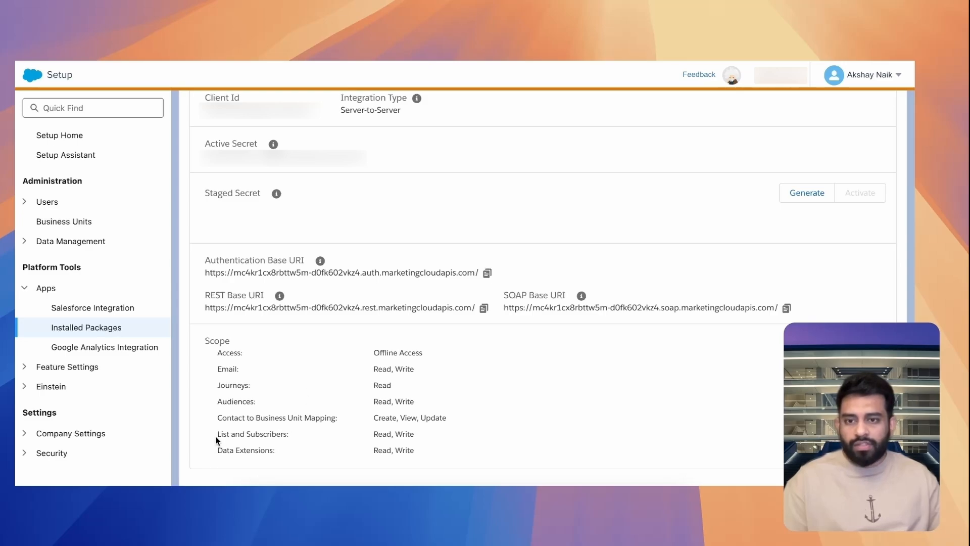
left_click_drag(217, 441, 474, 435)
left_click(474, 435)
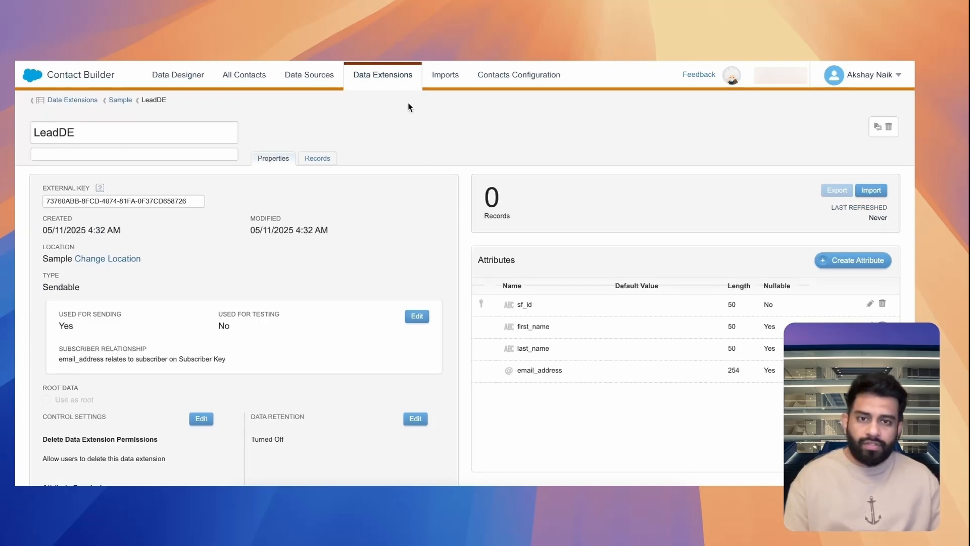
Review the LeadDE data extension's attributes, highlighting sf_id, email_address and the subscriber relationship
left_click_drag(532, 306, 545, 349)
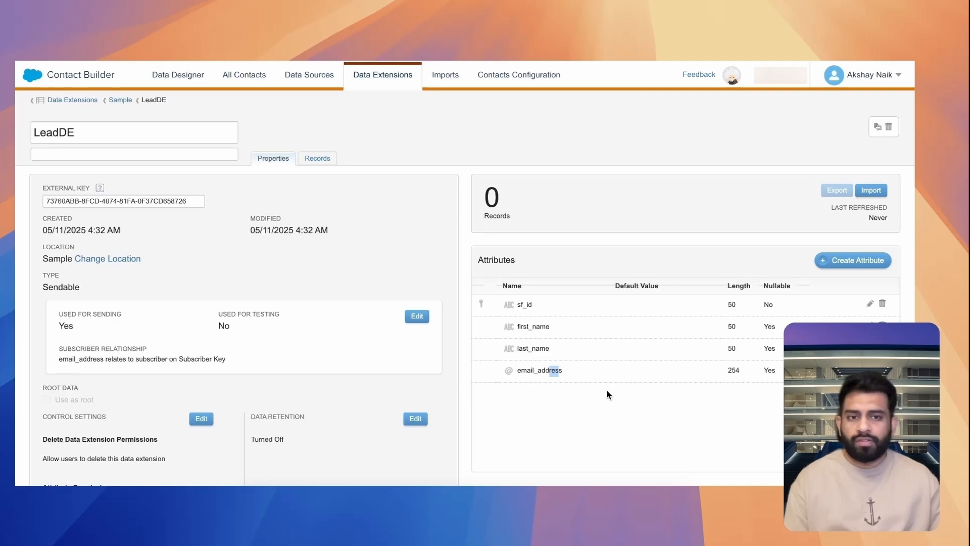
left_click(655, 418)
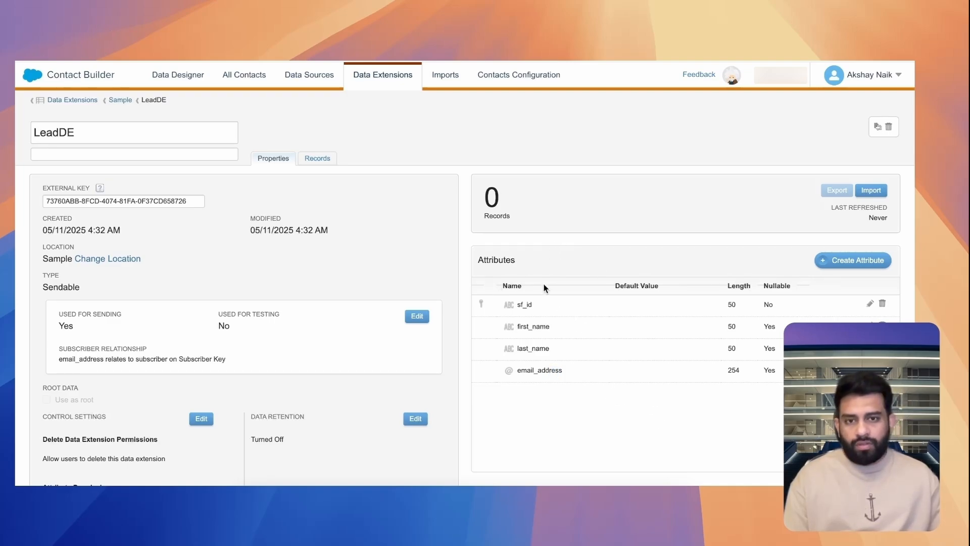
double_click(524, 305)
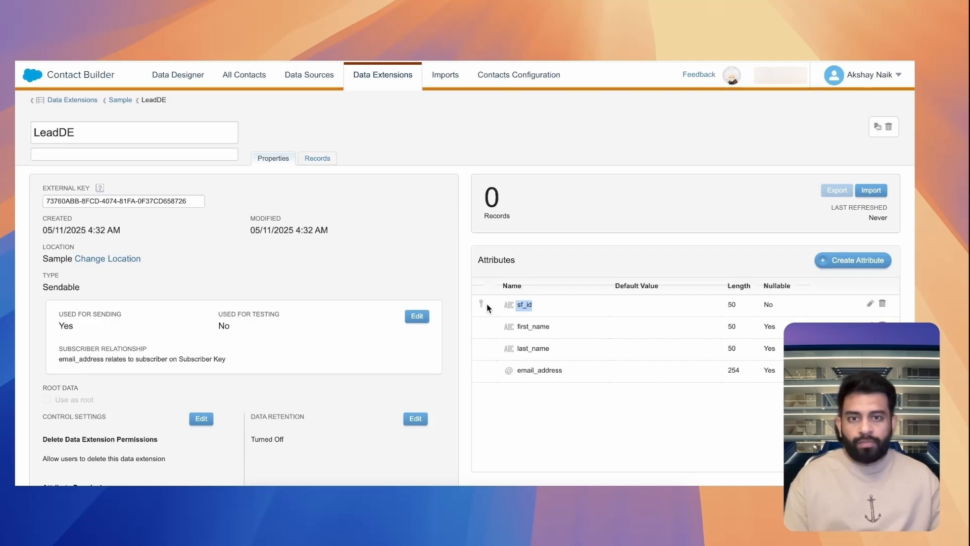
left_click_drag(574, 372, 515, 369)
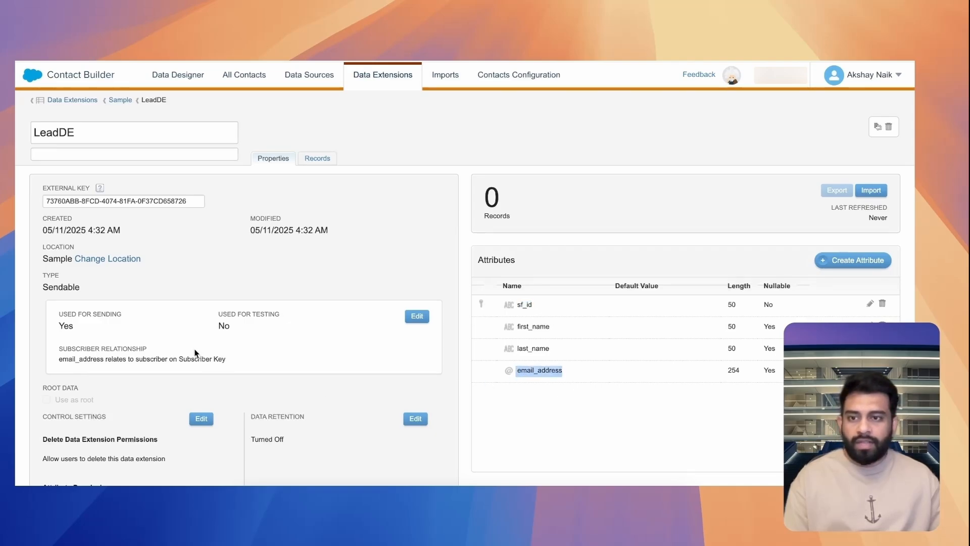
mouse_move(59, 349)
left_mouse_down()
mouse_move(139, 349)
mouse_move(65, 361)
left_mouse_up()
left_click(64, 361)
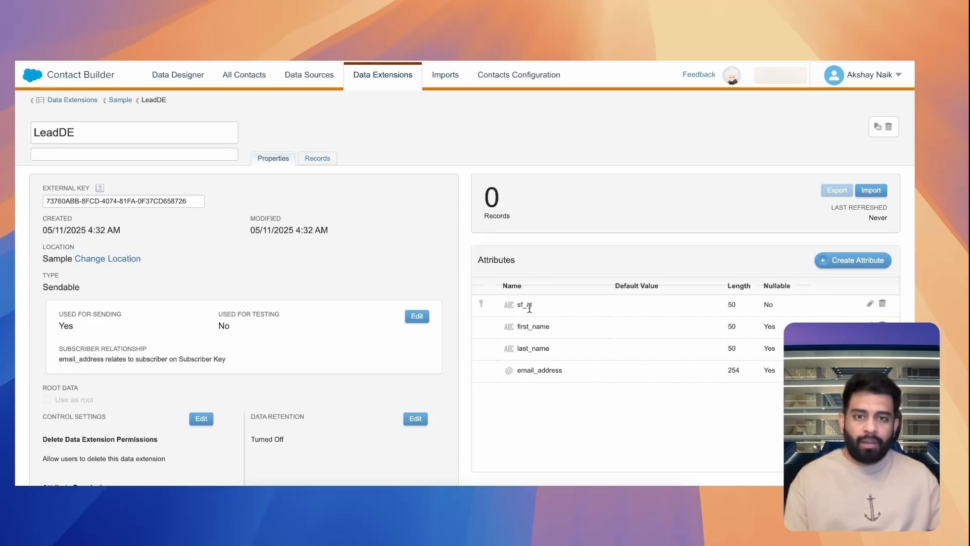
Highlight the primary key attribute sf_id and the email_address attribute of LeadDE once more
left_click_drag(532, 305, 514, 305)
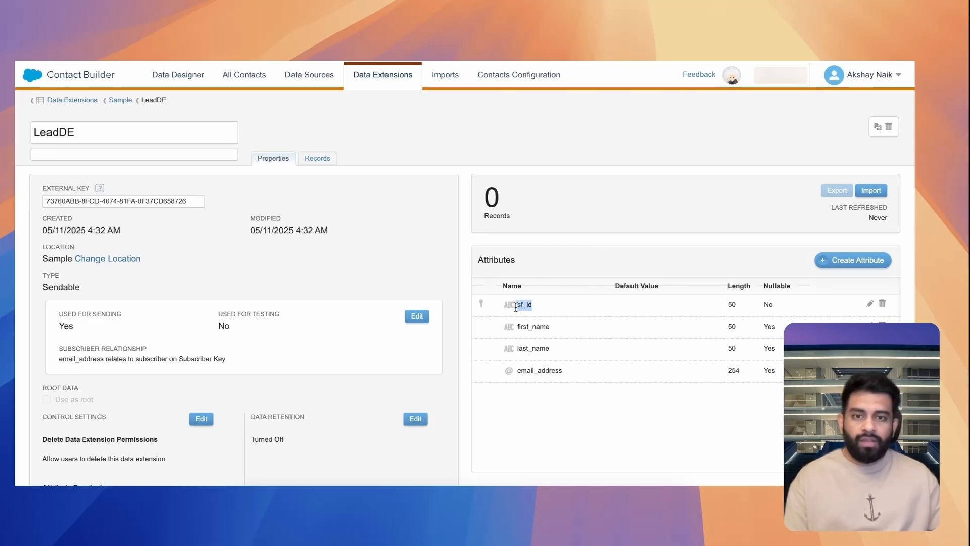
left_click(569, 313)
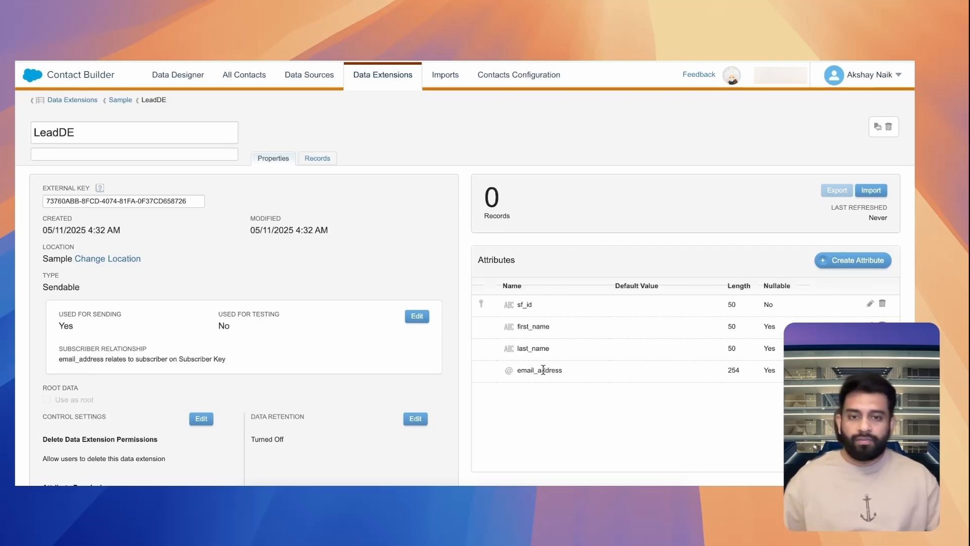
left_click_drag(526, 372, 584, 376)
left_click(584, 376)
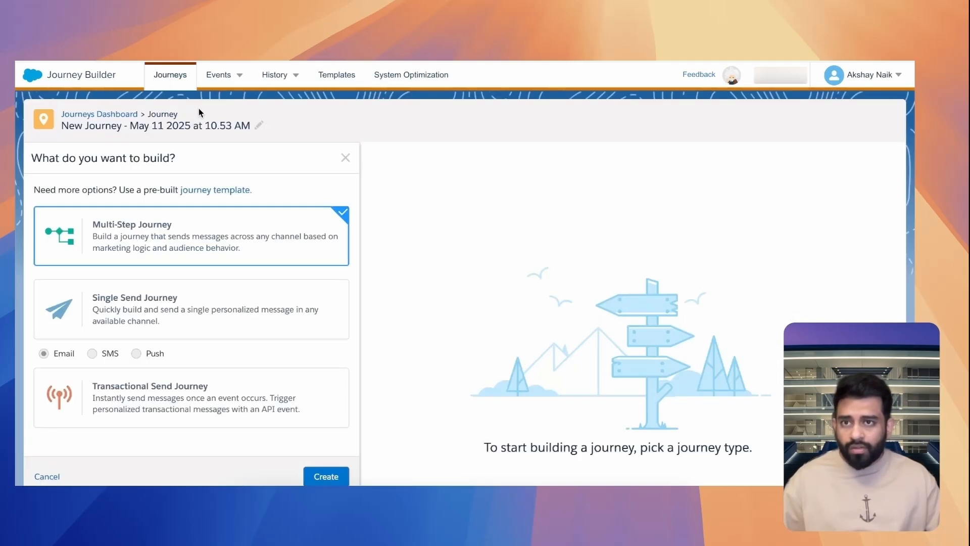
Create a Multi-Step Journey in Journey Builder and name it LeadEmail
left_click(337, 481)
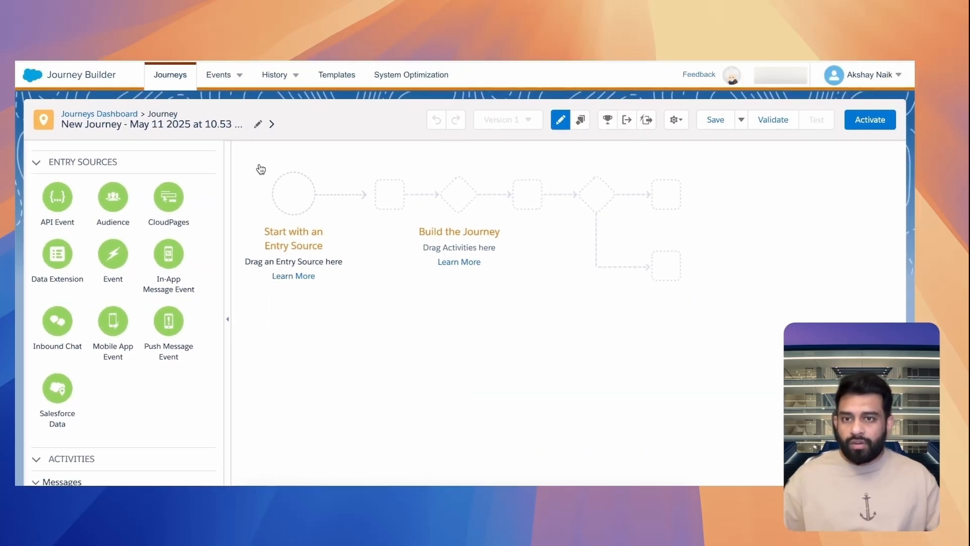
left_click(258, 126)
type("LeadEmail")
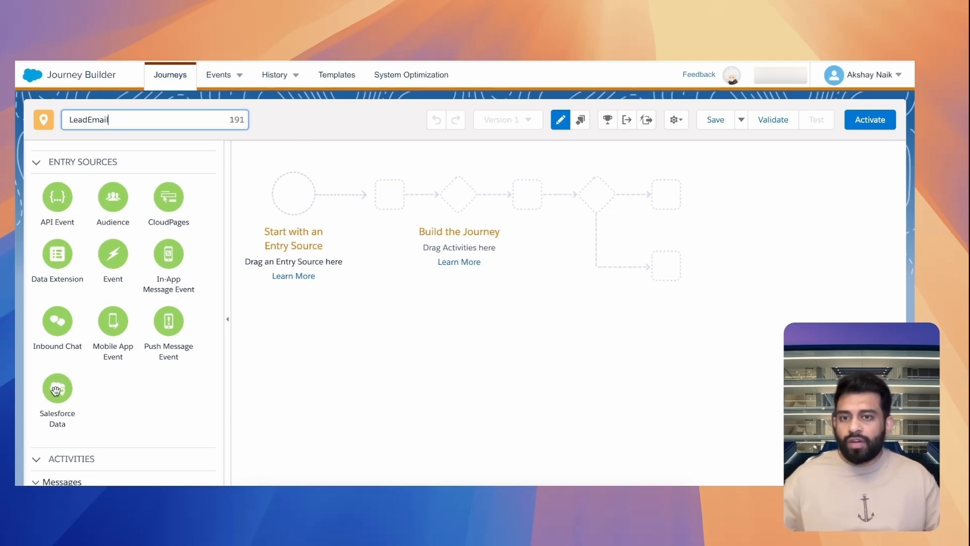
Add an API Event entry source to the LeadEmail journey and create a new event for it
left_click(85, 214)
left_click_drag(316, 223, 295, 197)
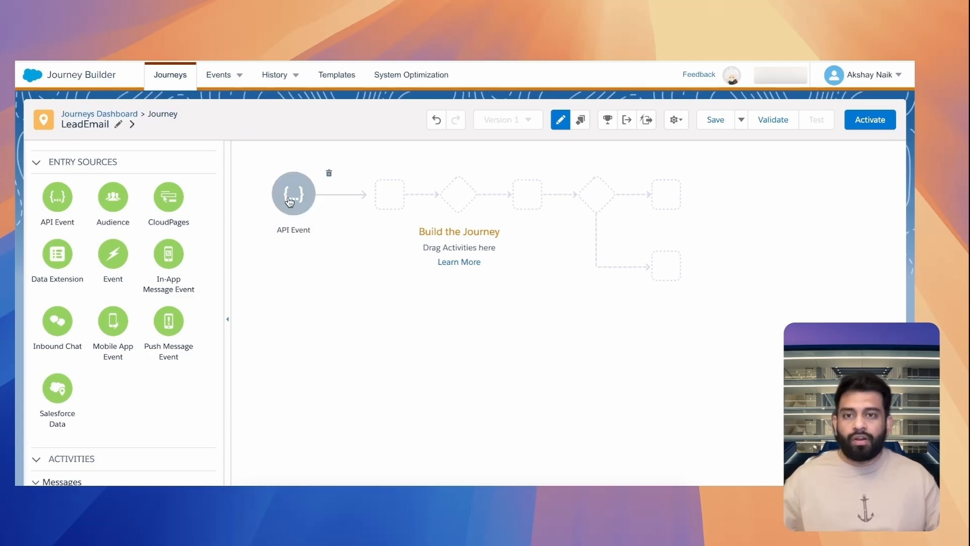
left_click(279, 199)
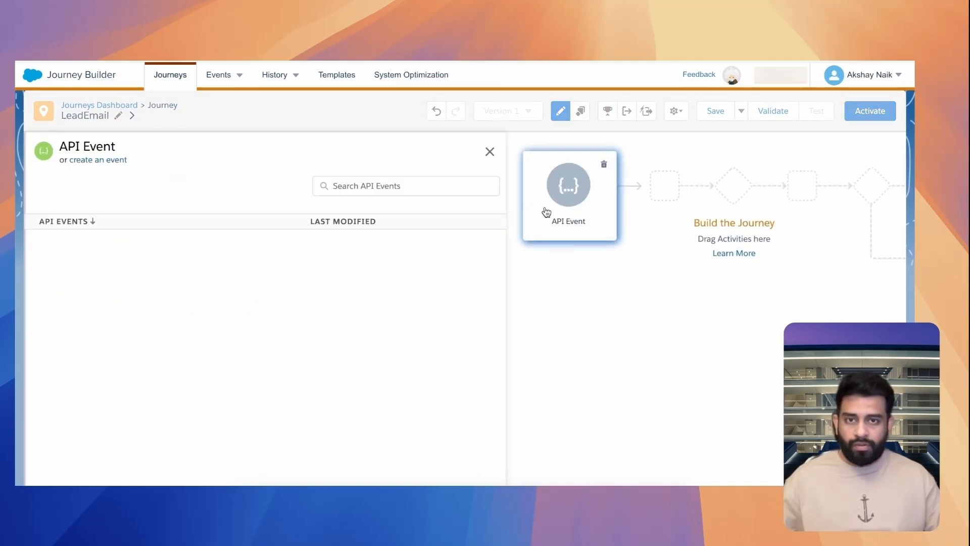
left_click(115, 161)
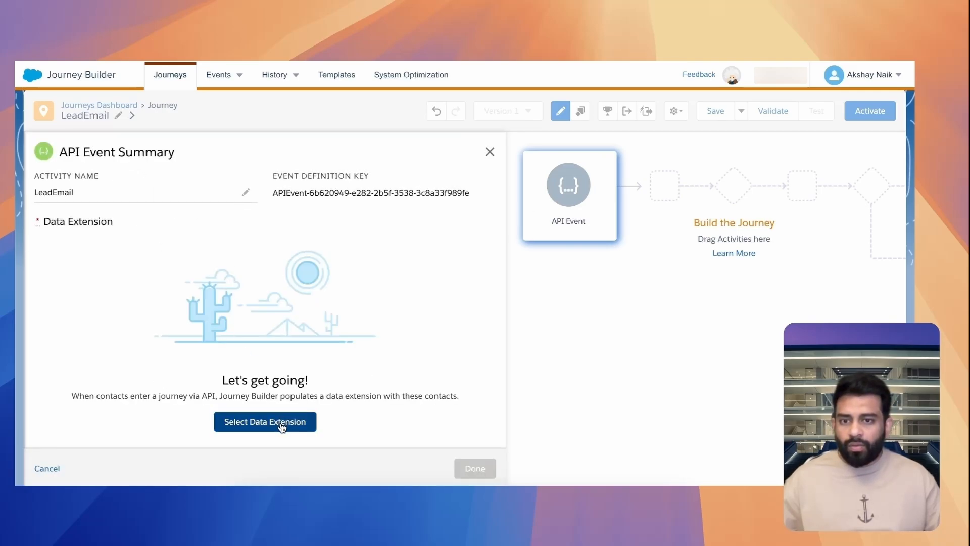
Assign the LeadDE data extension from the Sample folder to the API event and finish its configuration
left_click(255, 421)
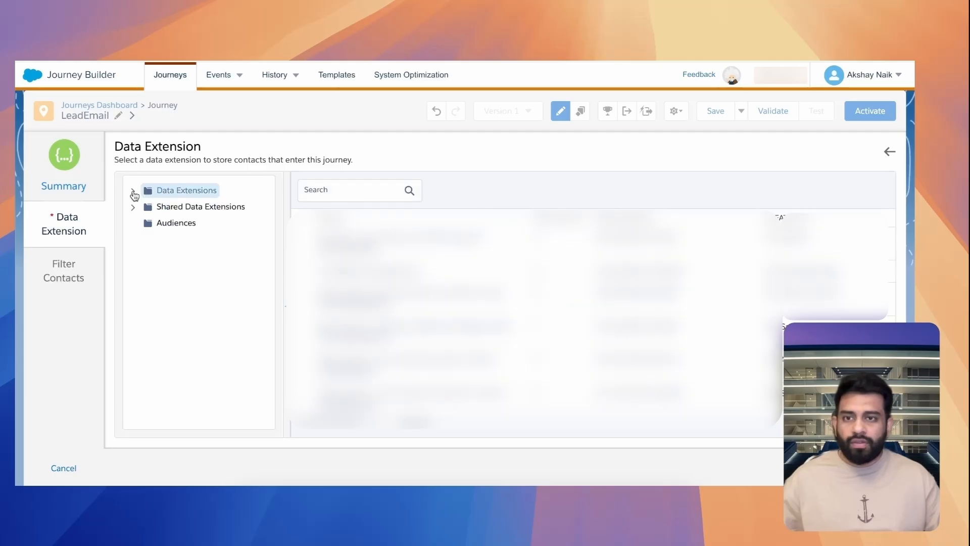
left_click(132, 191)
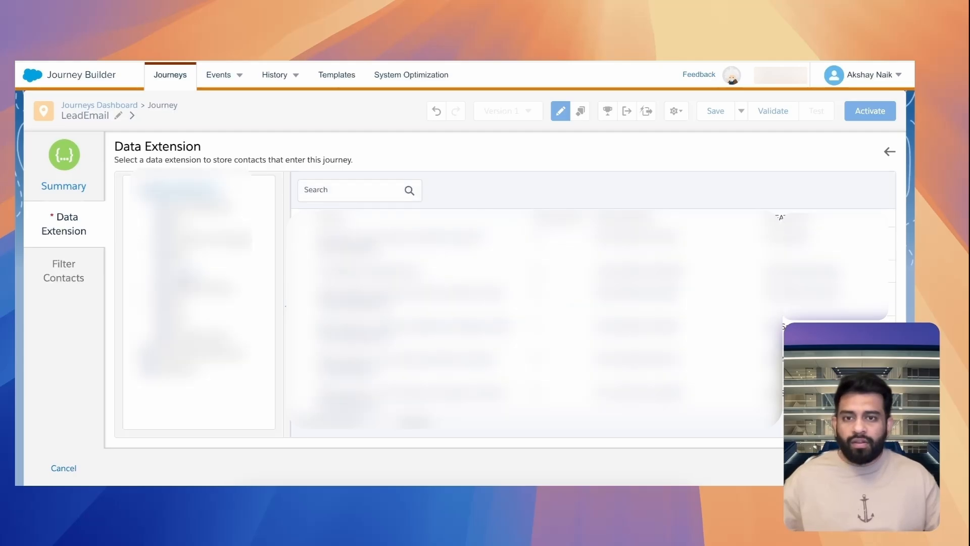
left_click(180, 272)
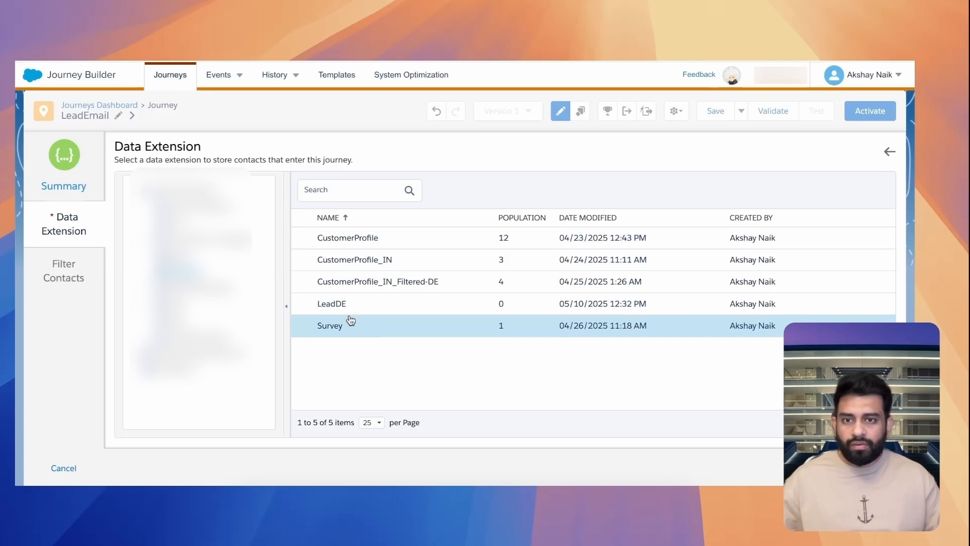
left_click(349, 306)
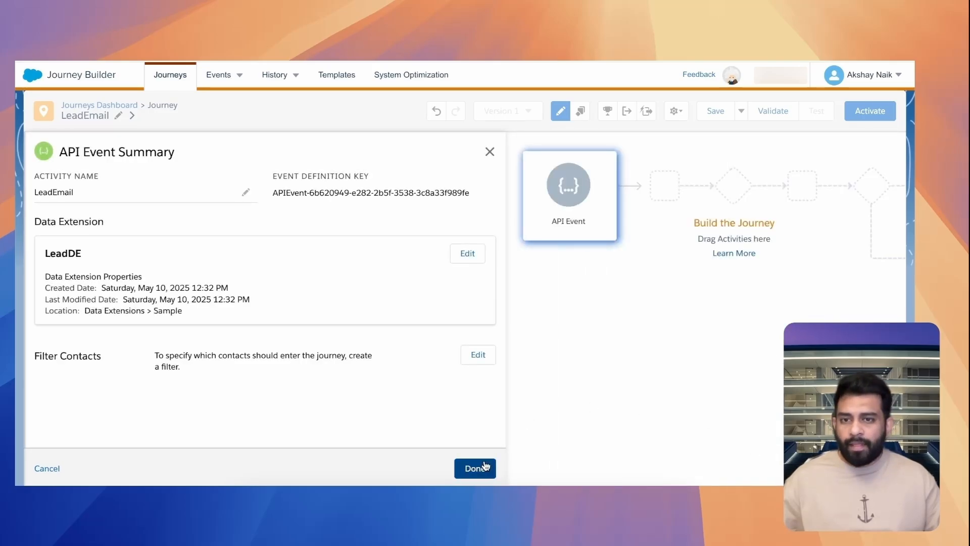
left_click(484, 467)
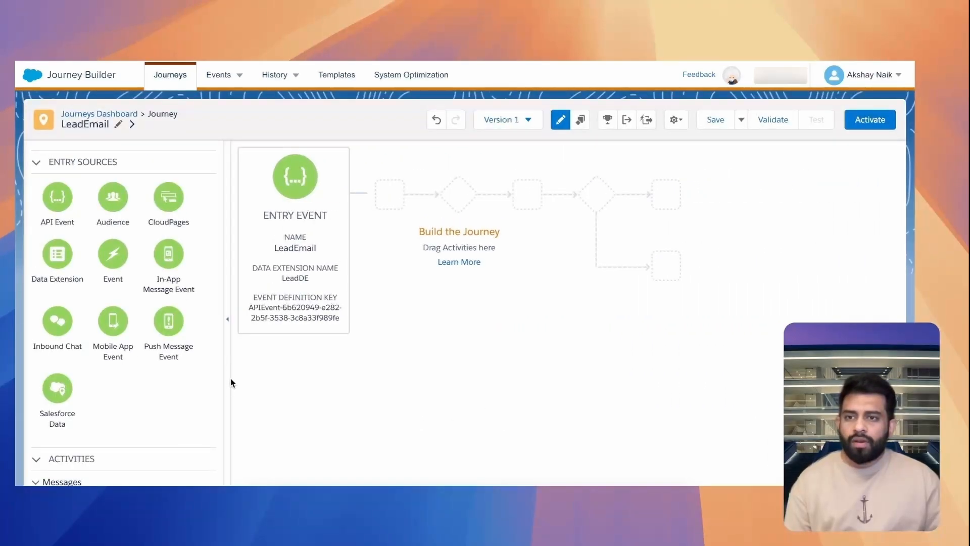
Add an Email activity after the entry event and assign it the Lead_Email message
scroll(124, 373, "down", 3)
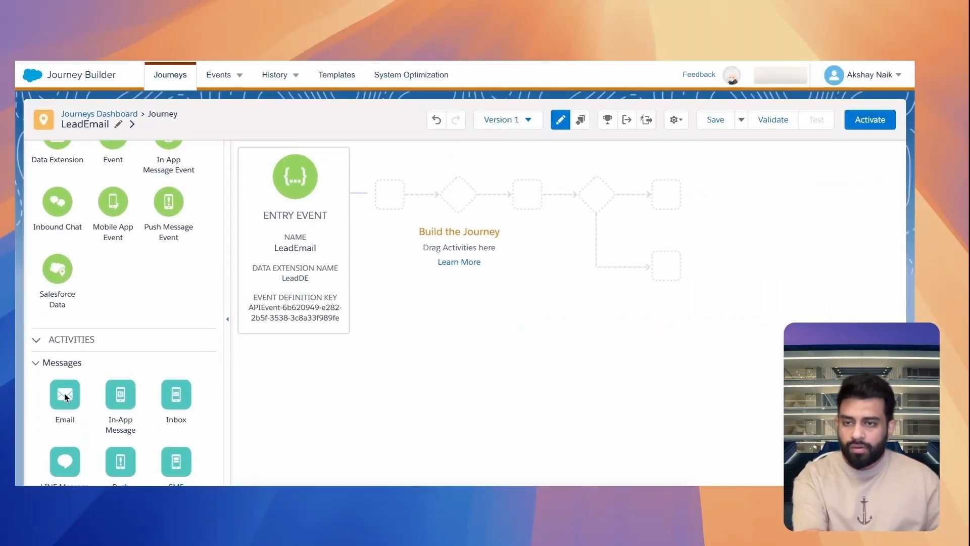
left_click_drag(120, 383, 389, 194)
left_click(393, 194)
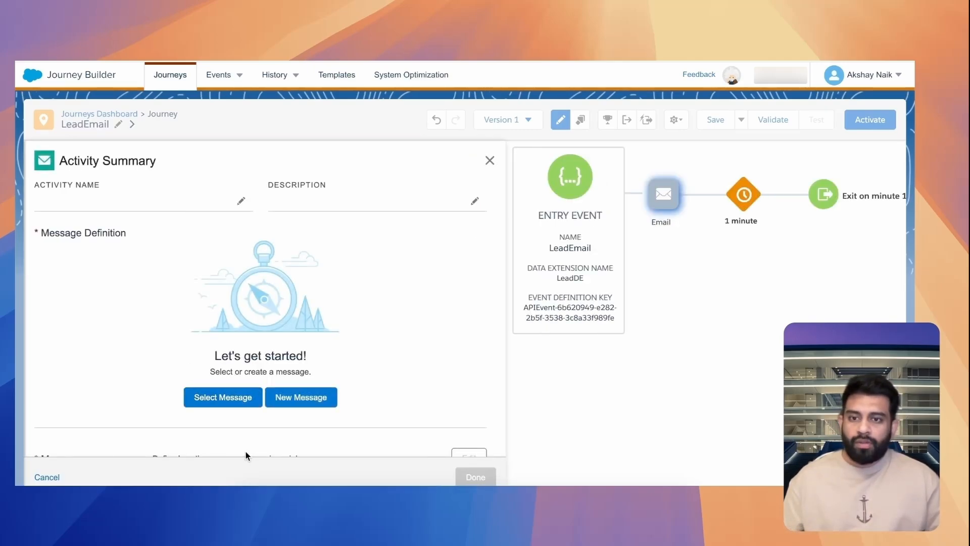
left_click(234, 406)
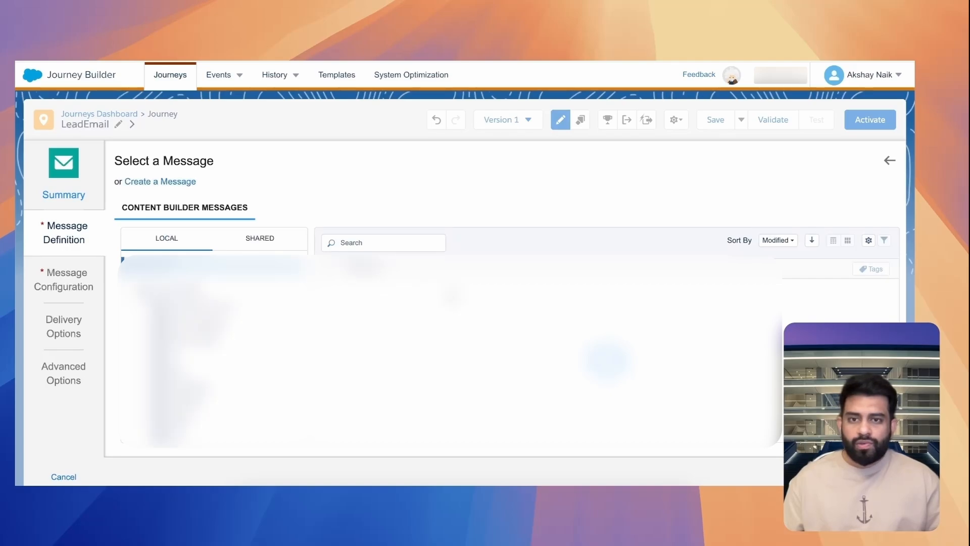
left_click(415, 317)
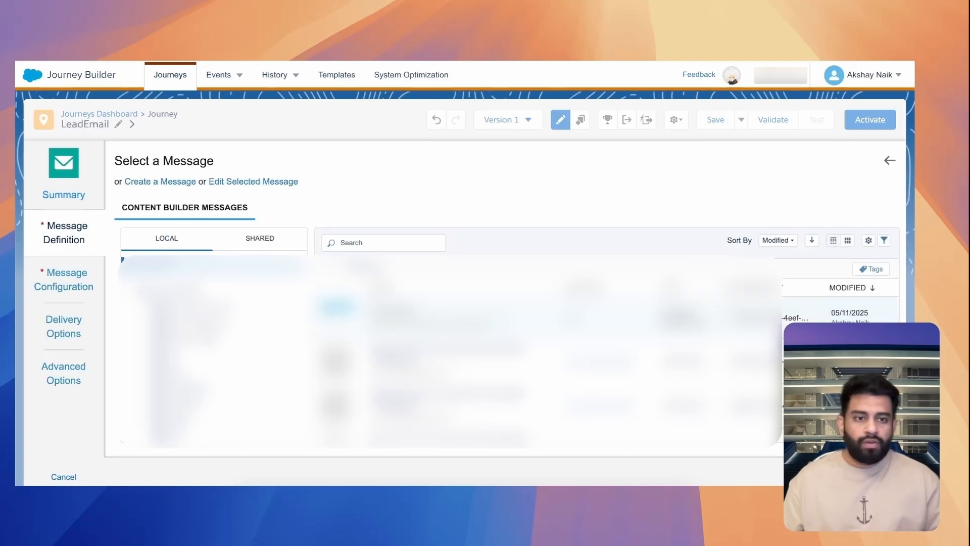
left_click(823, 476)
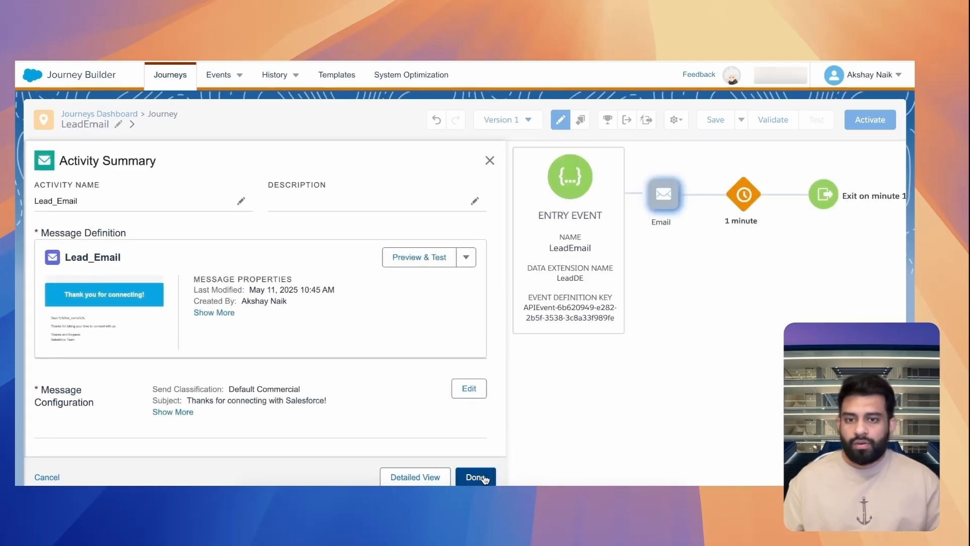
left_click(475, 477)
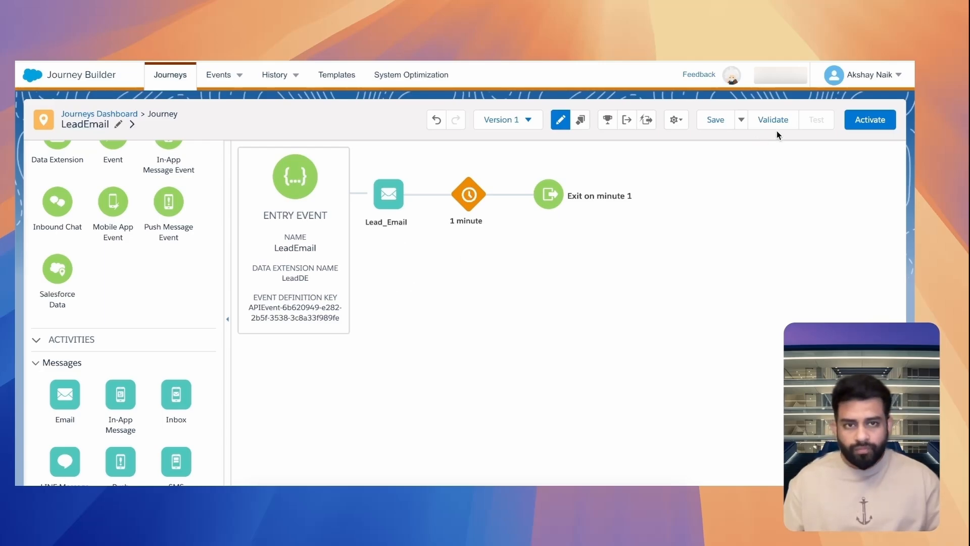
Set the LeadEmail journey's contact entry mode to Re-entry anytime in the journey settings
left_click(681, 123)
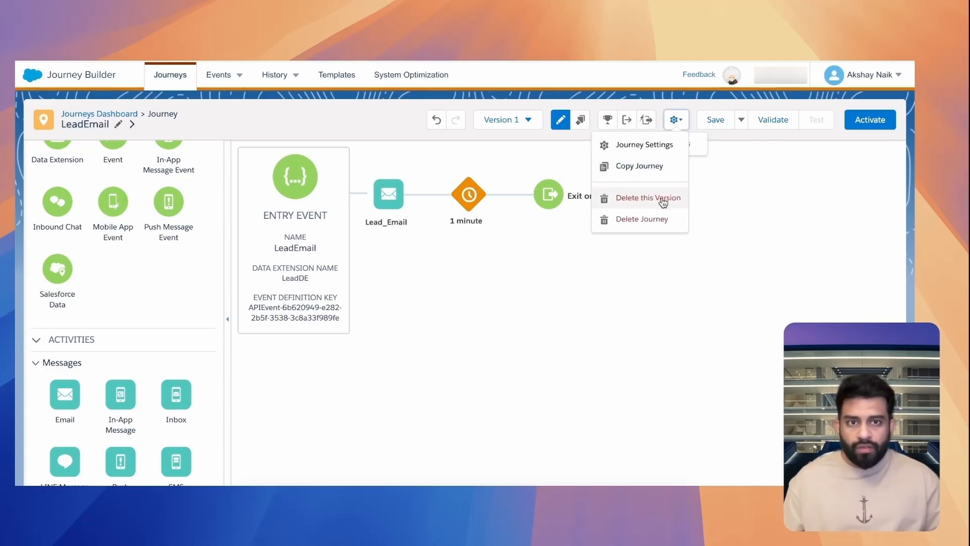
left_click(644, 145)
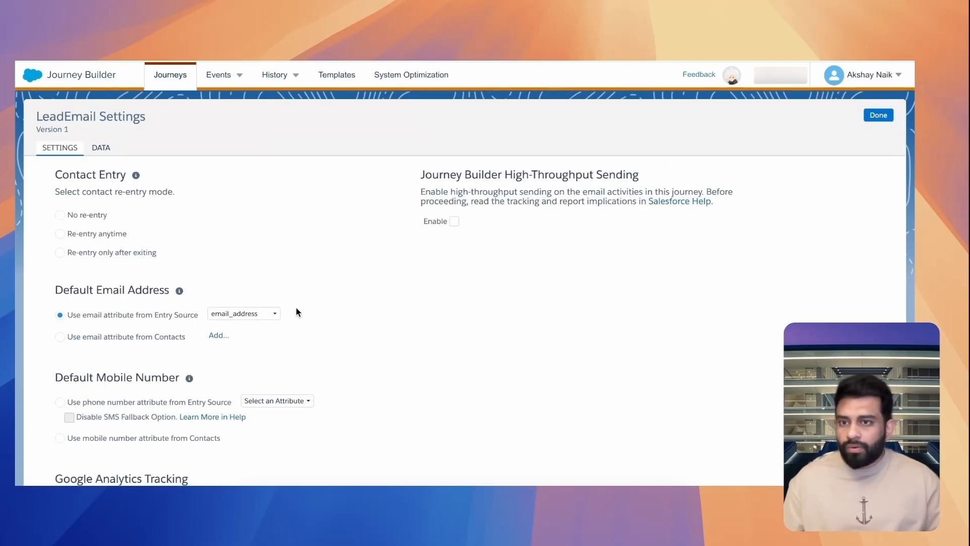
left_click(87, 236)
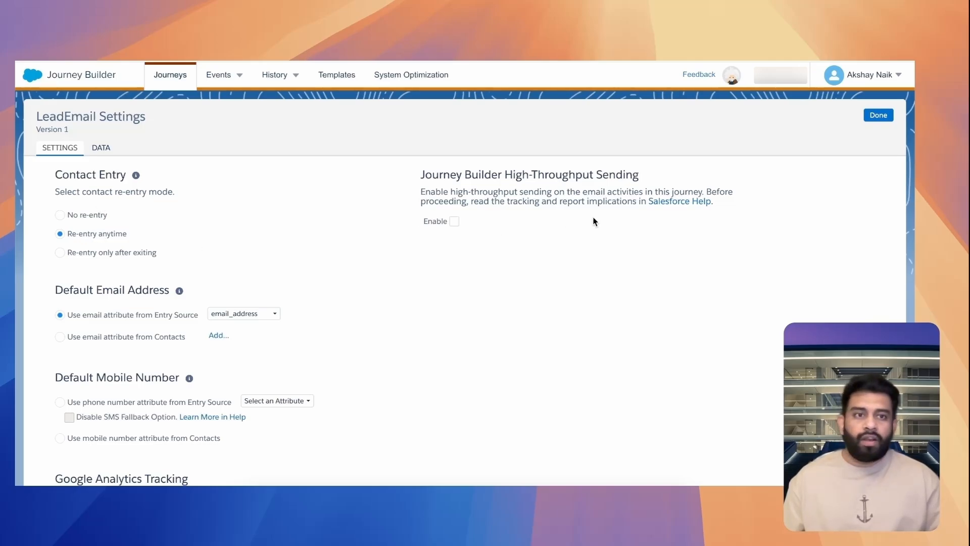
left_click(878, 115)
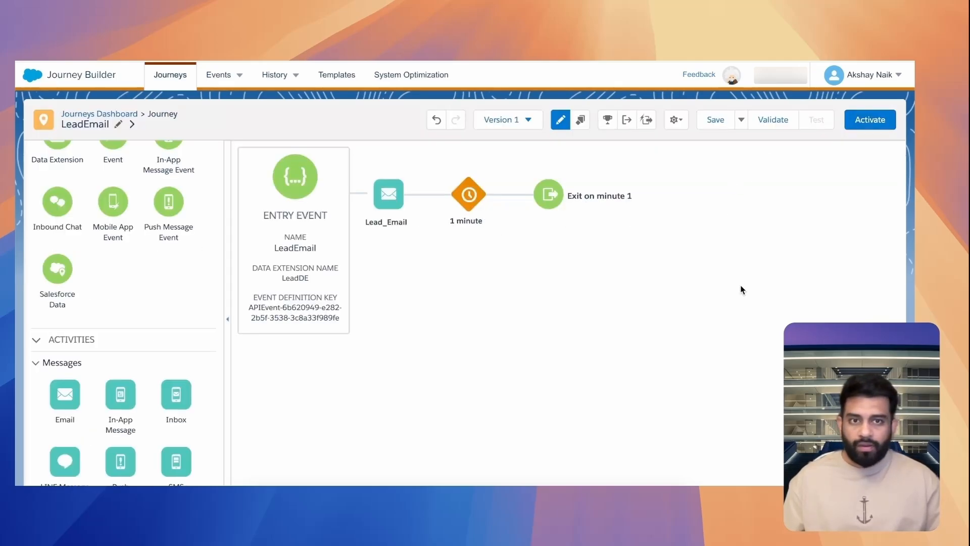
Validate the LeadEmail journey, activate it and return to the journey canvas
left_click(772, 120)
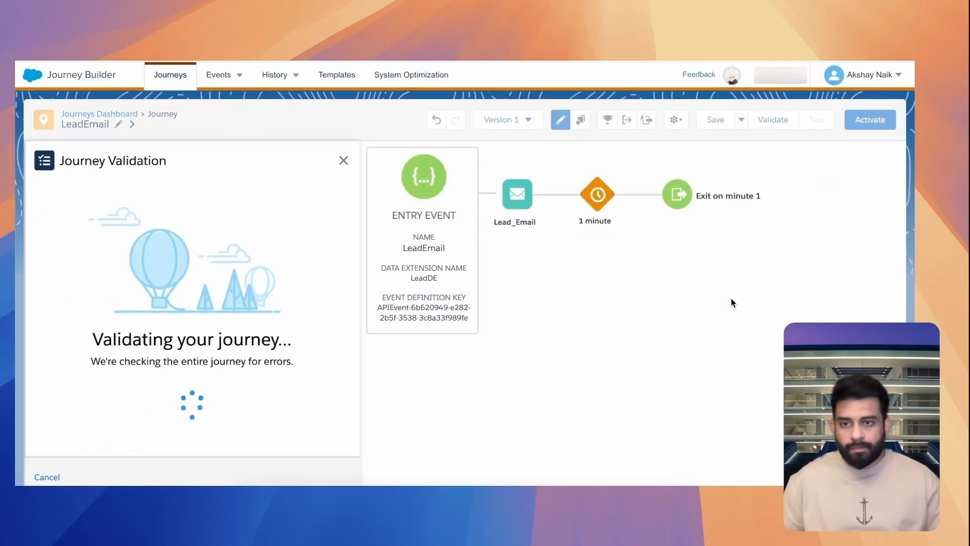
left_click(324, 477)
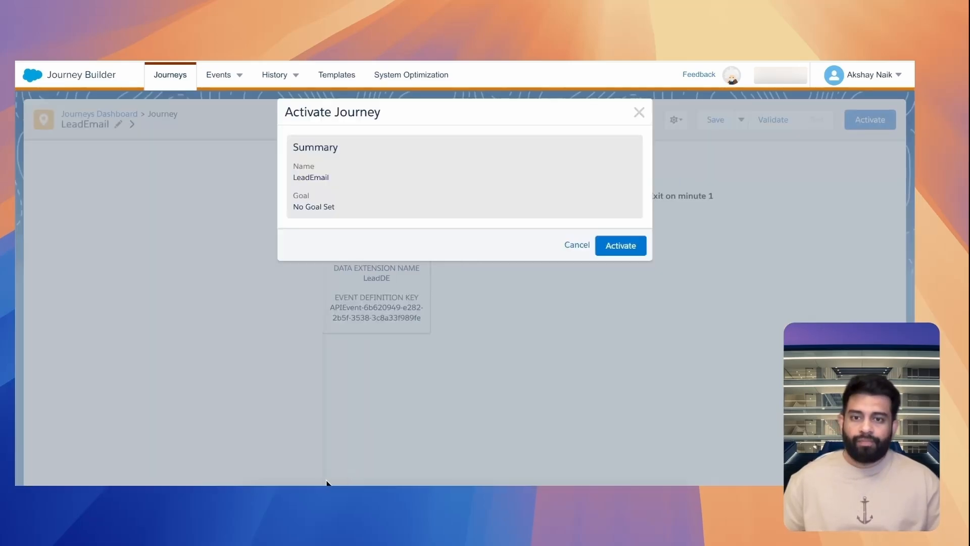
left_click(621, 246)
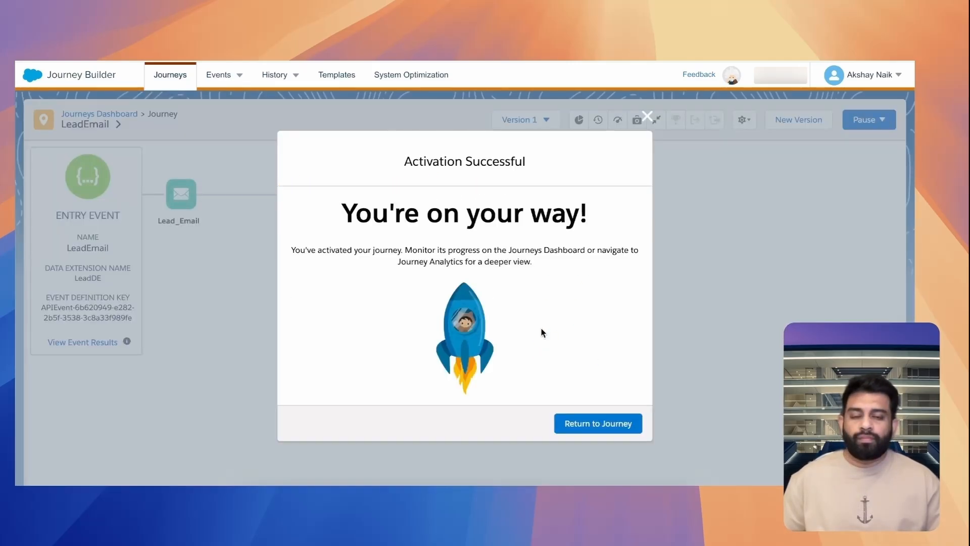
left_click(586, 426)
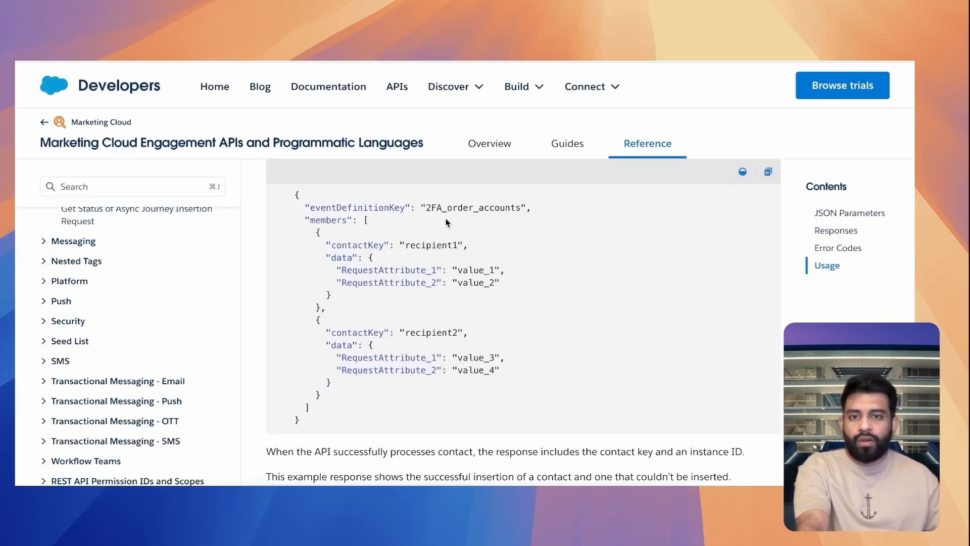
Examine the POST /interaction/v1/async/events reference, including the endpoint path, error codes and the sample JSON request payload
scroll(446, 222, "up", 15)
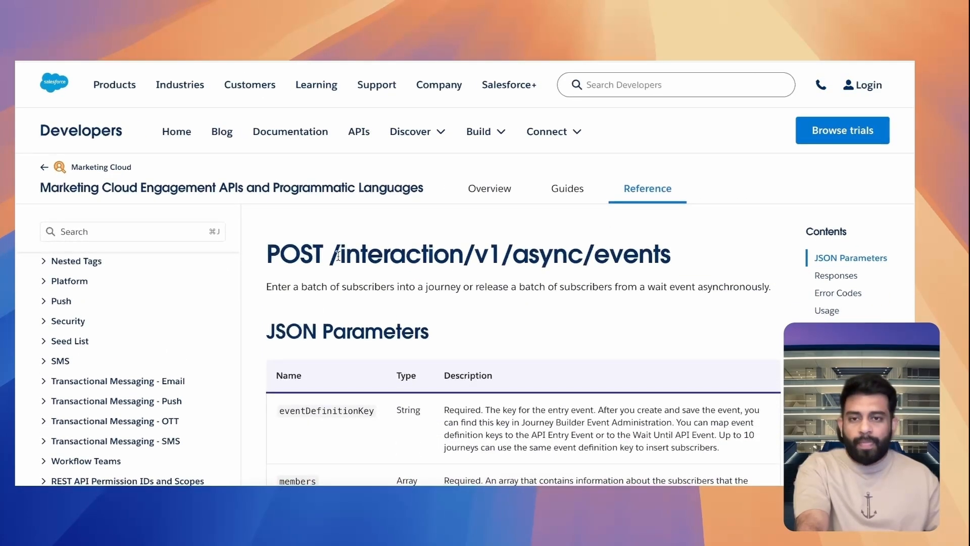
left_click_drag(340, 256, 590, 248)
left_click(590, 249)
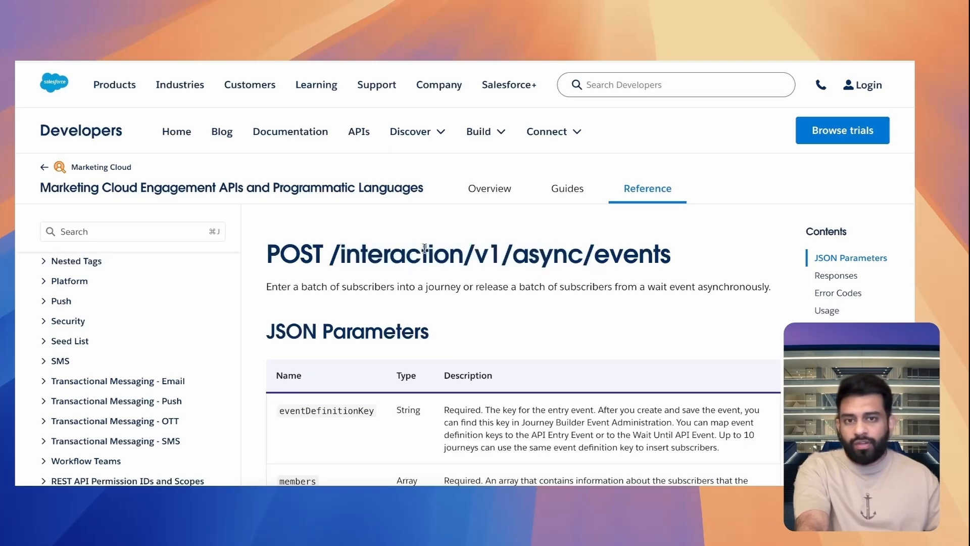
scroll(424, 252, "down", 15)
scroll(425, 252, "down", 10)
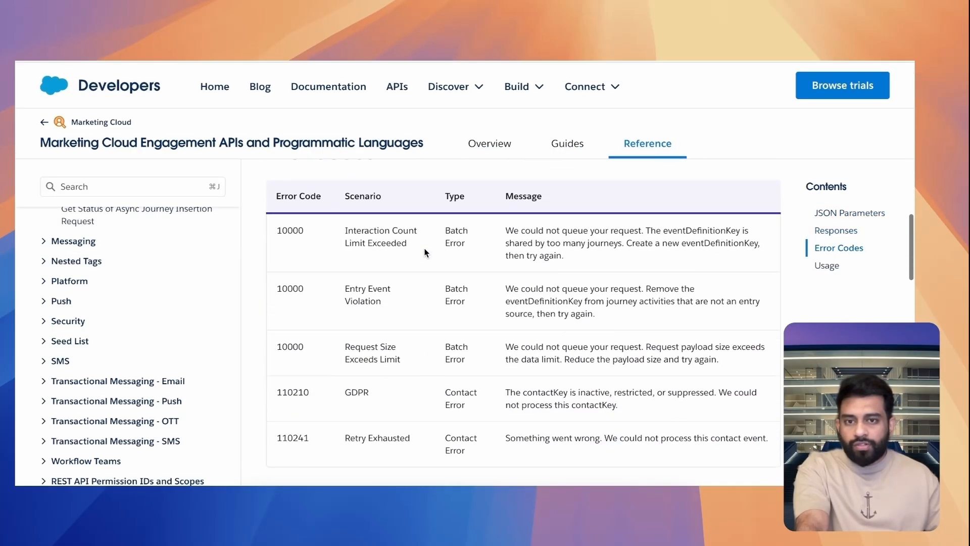
scroll(424, 253, "down", 4)
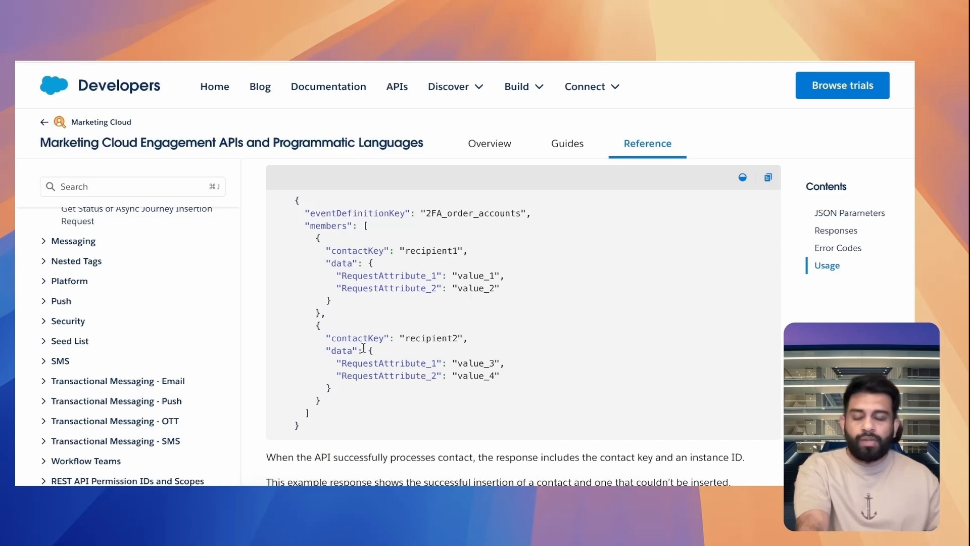
double_click(348, 211)
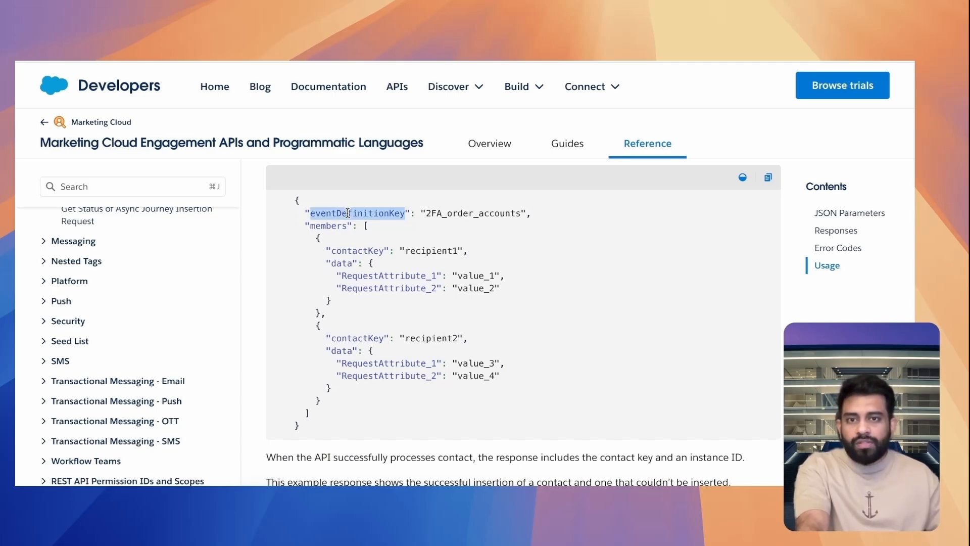
left_click(296, 201)
left_click_drag(295, 201, 340, 430)
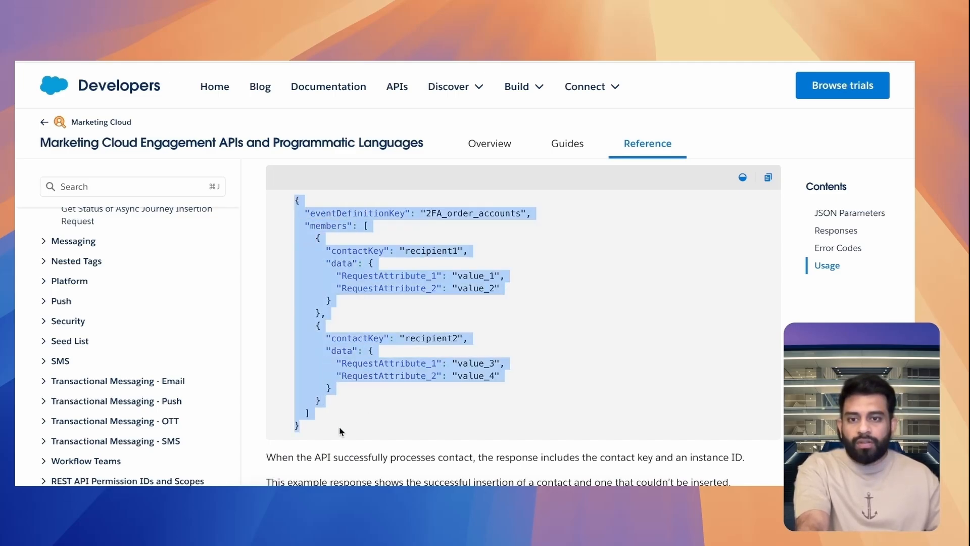
left_click(403, 421)
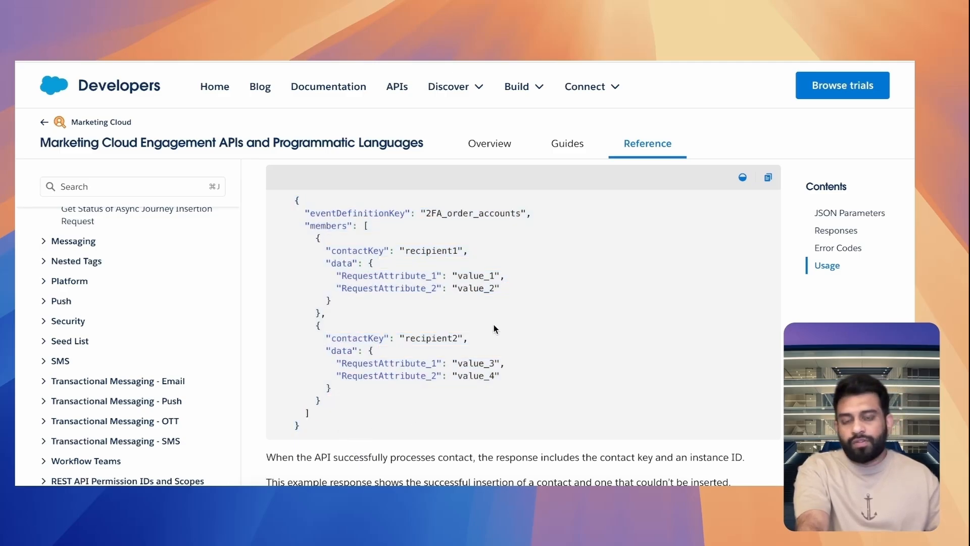
Match the sample payload's eventDefinitionKey with the event definition key in the LeadEmail journey's API event summary
double_click(379, 213)
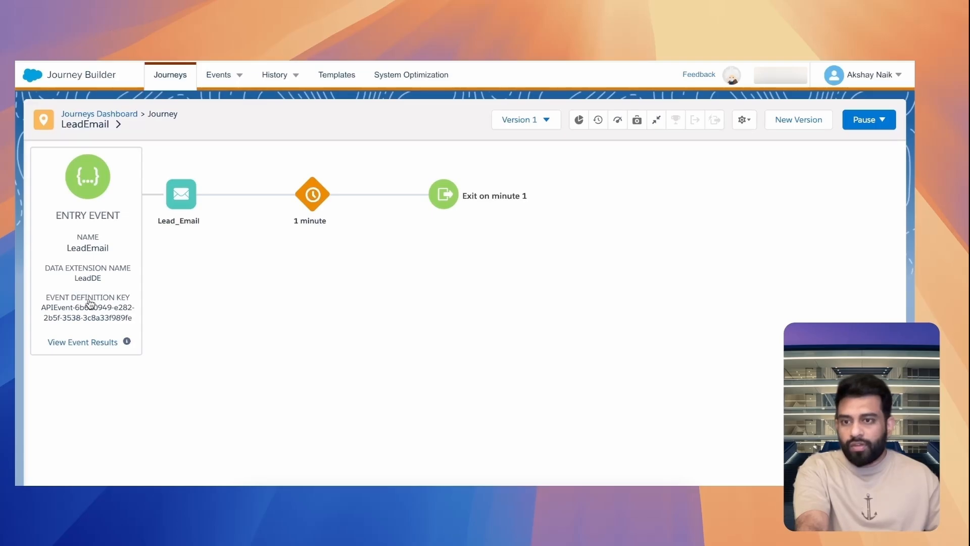
left_click(146, 298)
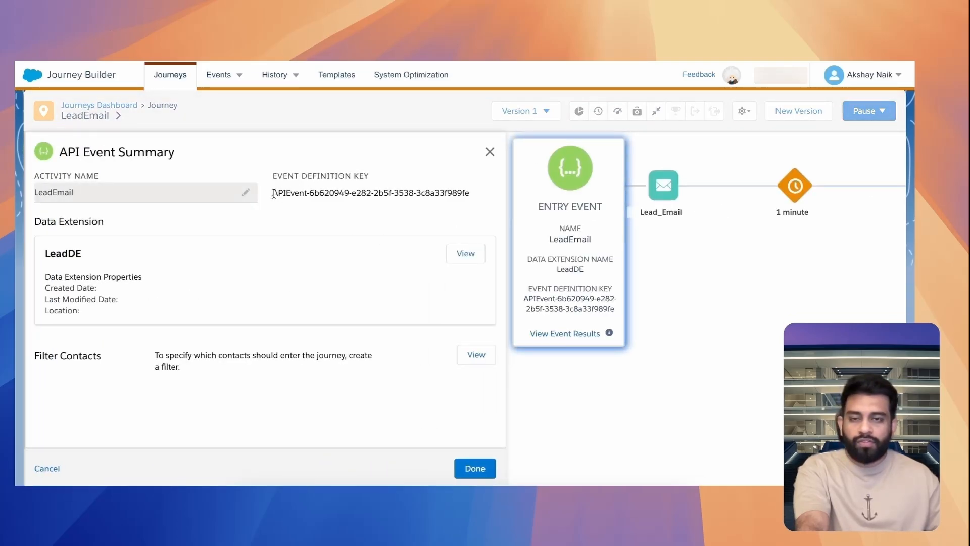
left_click_drag(272, 192, 471, 193)
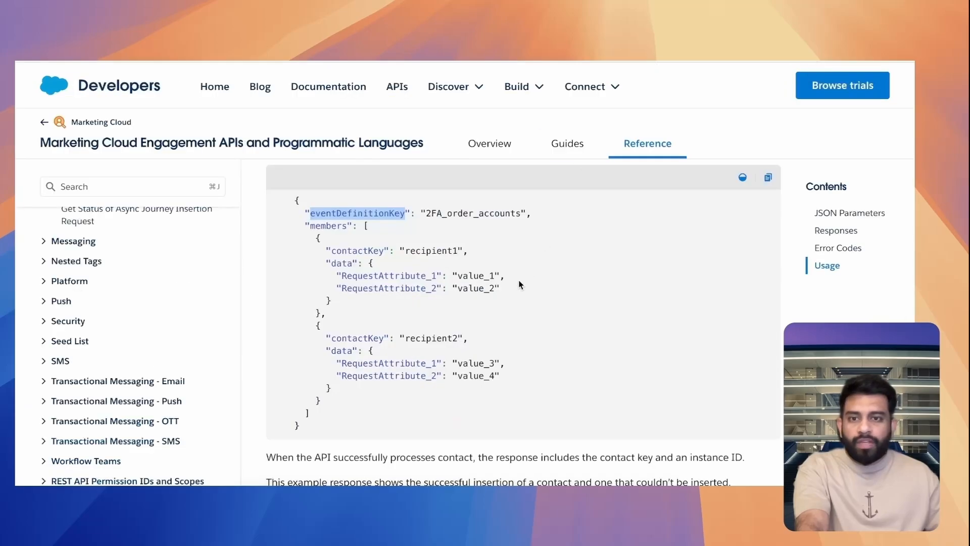
Examine the contactKey, data and RequestAttribute entries of the sample payload against the attributes of the LeadDE data extension
double_click(355, 247)
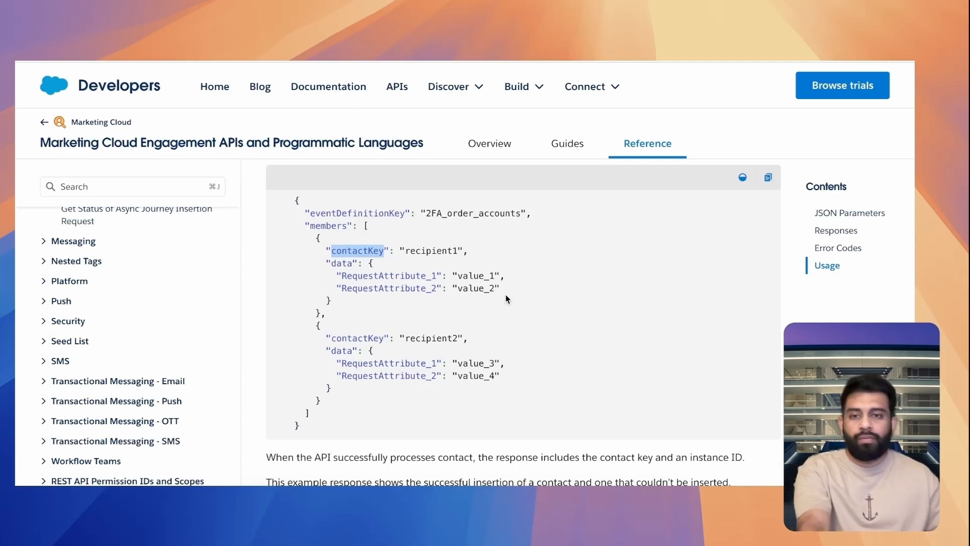
double_click(347, 264)
double_click(385, 275)
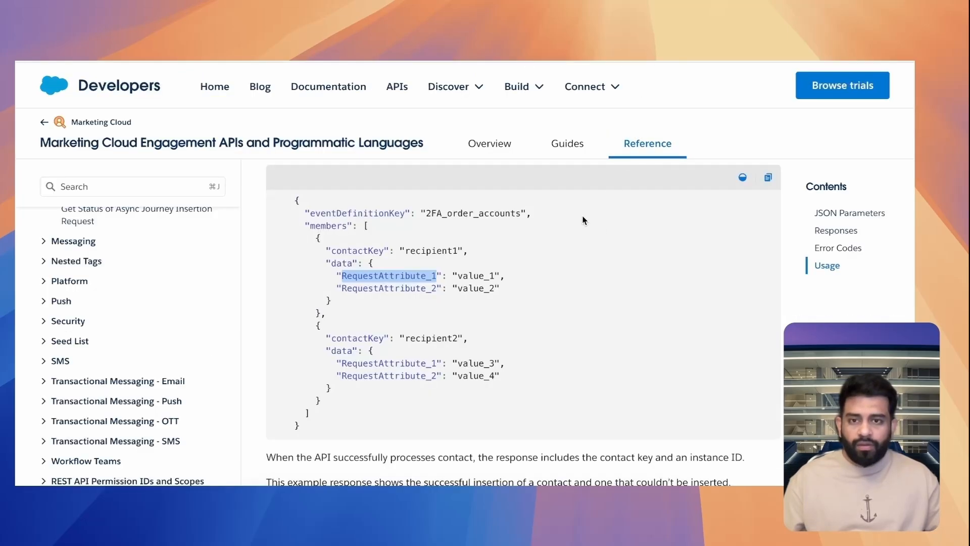
left_click(528, 265)
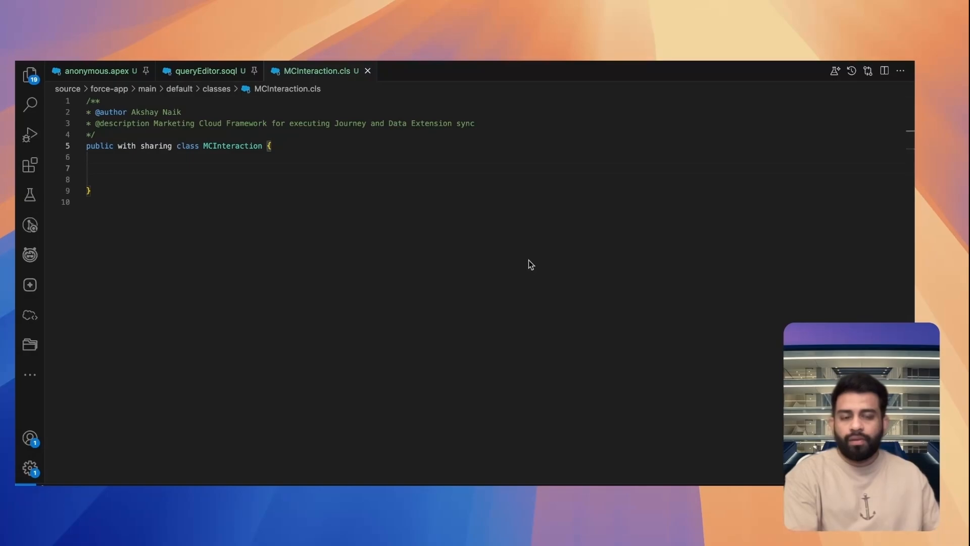
Make MCInteraction implement Queueable and Database.AllowsCallouts, with an execute method sending a JSON POST to the named credential's /interaction/v1/async/events endpoint and debug-logging the response
left_click(528, 259)
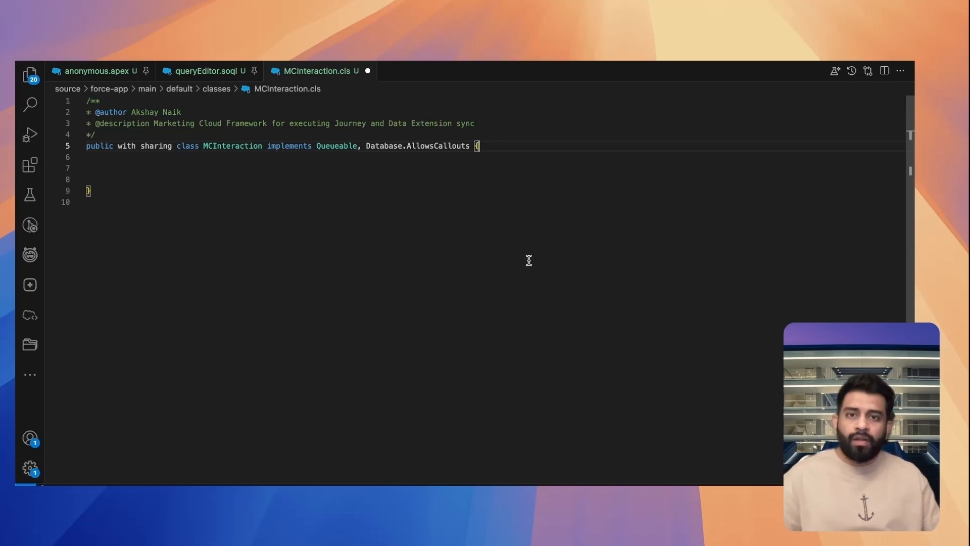
left_click(477, 166)
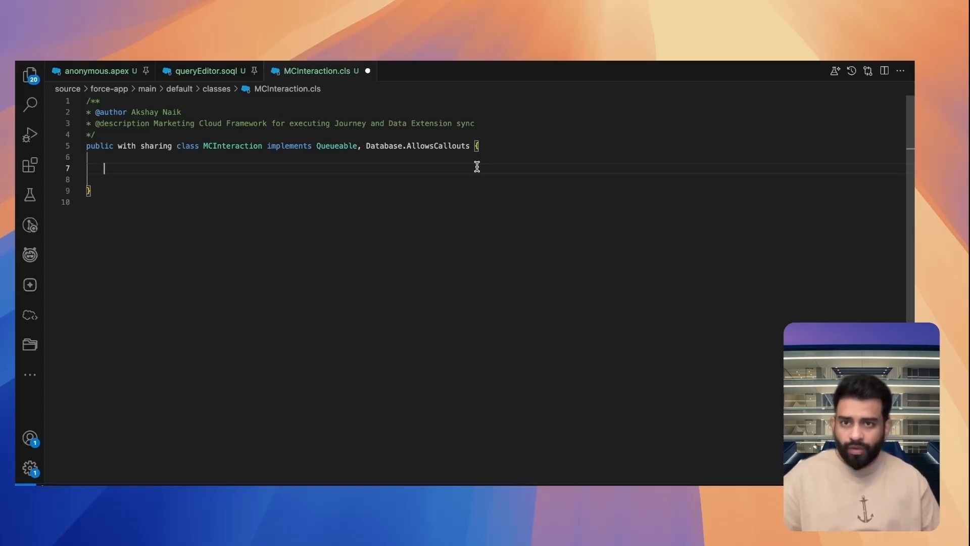
type("public void execute(QueueableContext context) {")
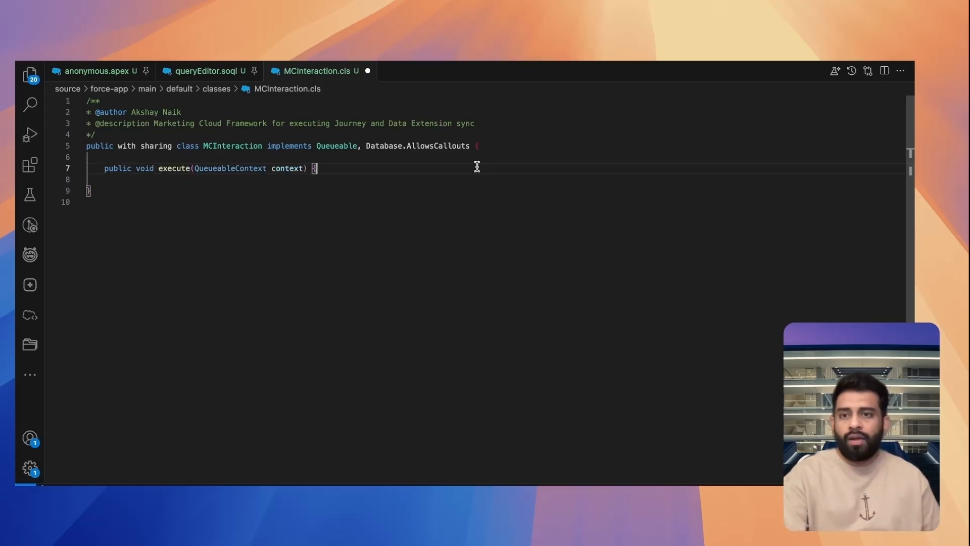
key("Return")
type("String requestBody = ''; HttpRequest request = new HttpRequest(); request.setEndpoint('callout:Marketing_Cloud_Named_Credential/interaction/v1/async/events'); request.setMethod('POST'); request.setHeader('Content-Type', 'application/json'); request.setBody(requestBody); Http http = new Http(); try {     HttpResponse response = http.send(request);     System.debug('Journey Callout - Request: ' + requestBody);     System.debug('Response Status: ' + response.getStatusCode());     System.debug('Response Body: ' + response.getBody()); } catch (Exception e) {     System.debug('Journey Callout Exception: ' + e.getMessage()); }")
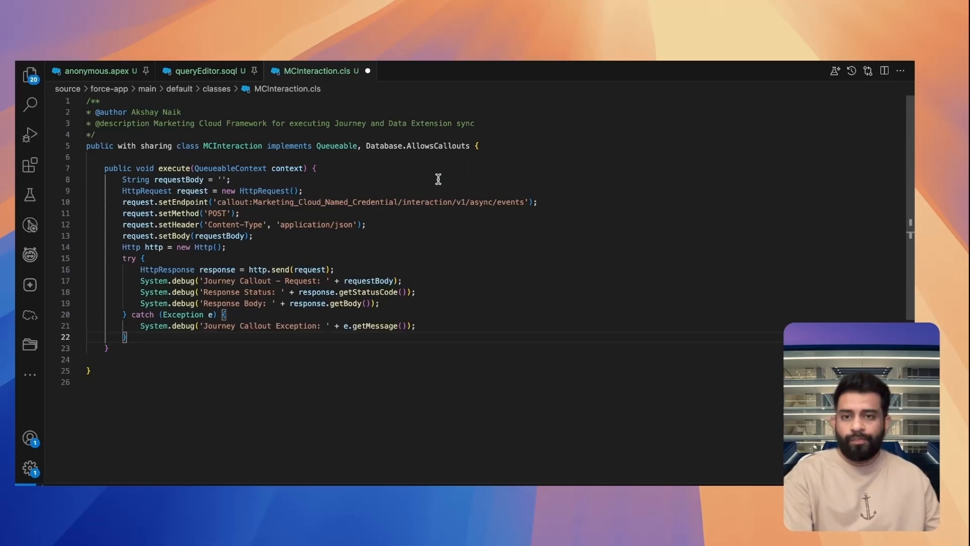
Review the /interaction/v1/async/events path and the Marketing_Cloud_Named_Credential name in the setEndpoint call, with the class saved
left_click(400, 203)
left_click_drag(399, 202, 524, 202)
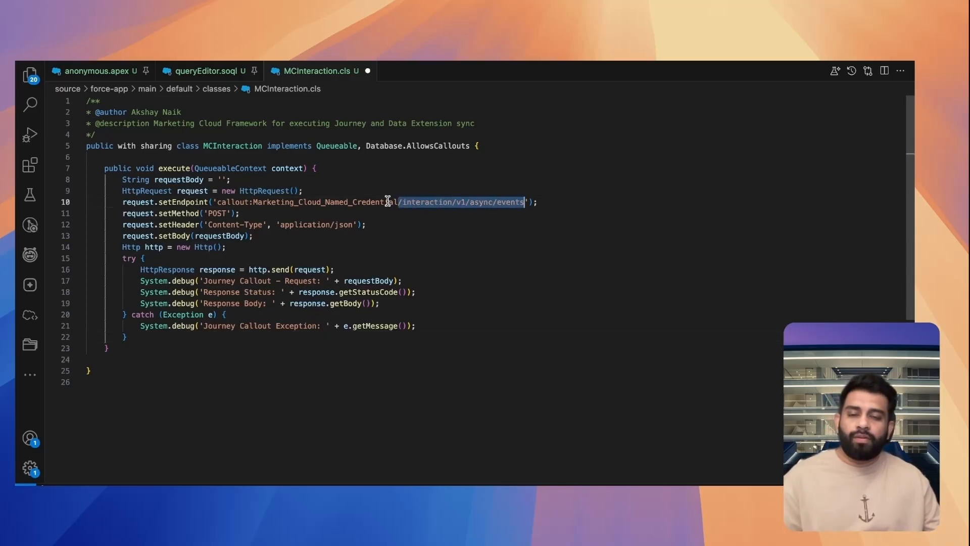
double_click(326, 202)
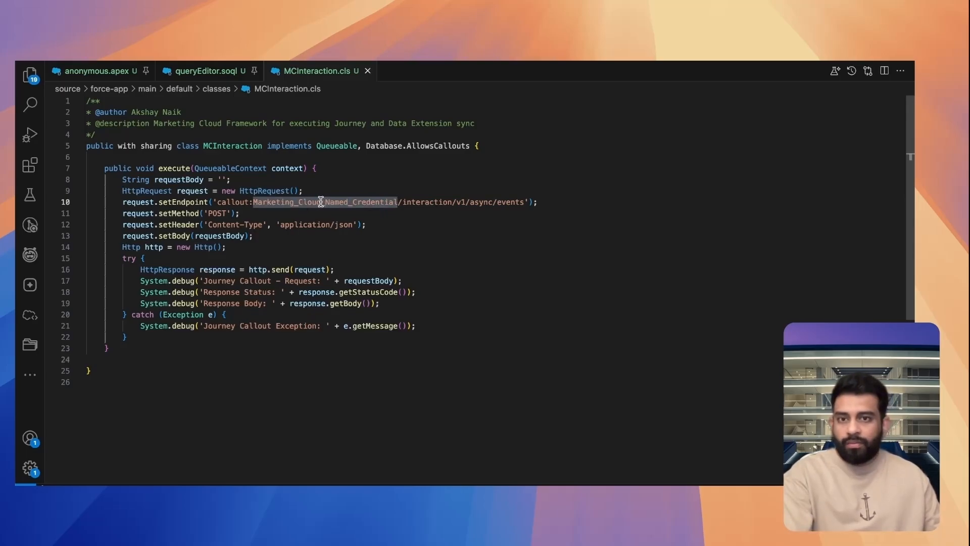
left_click(331, 188)
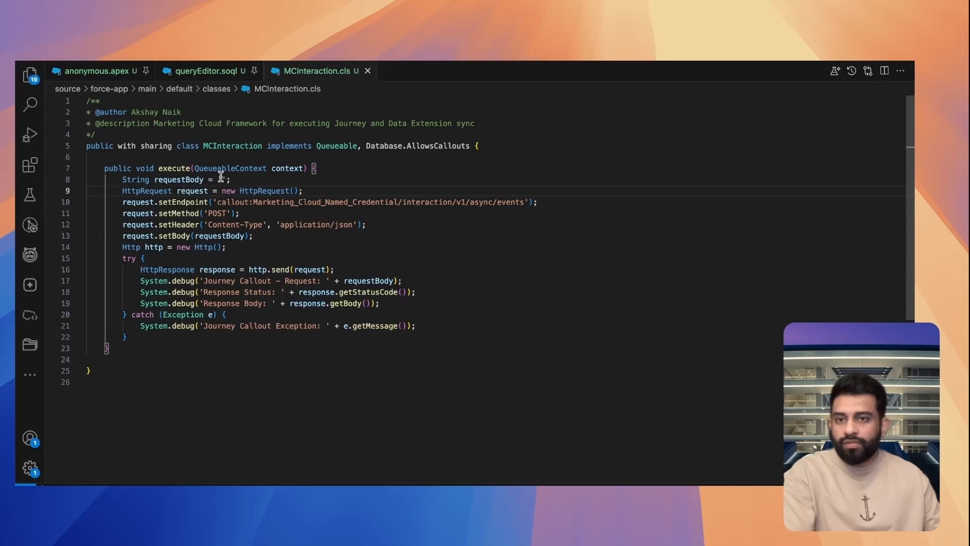
Fill the requestBody string with a JSON payload of two lead members and the event definition key, and save the class
left_click(221, 177)
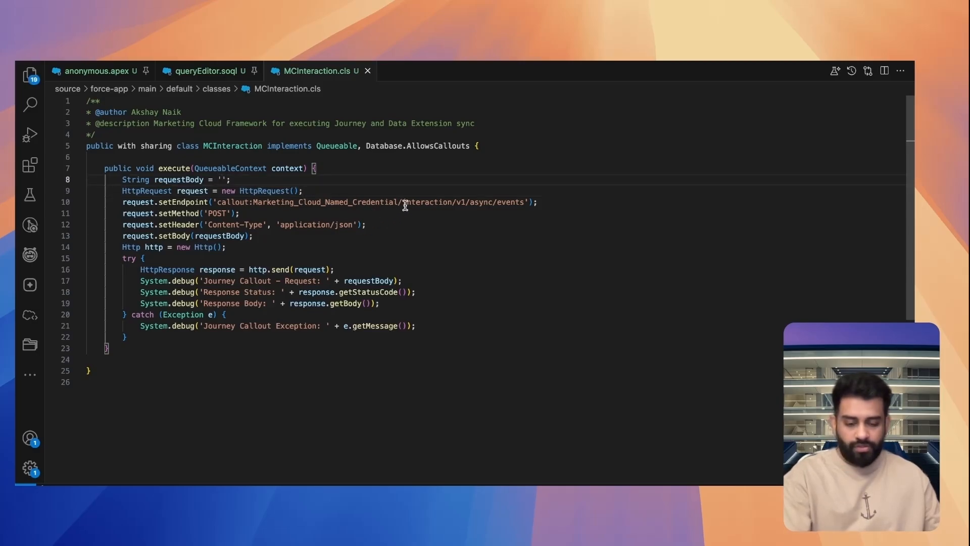
key("super+v")
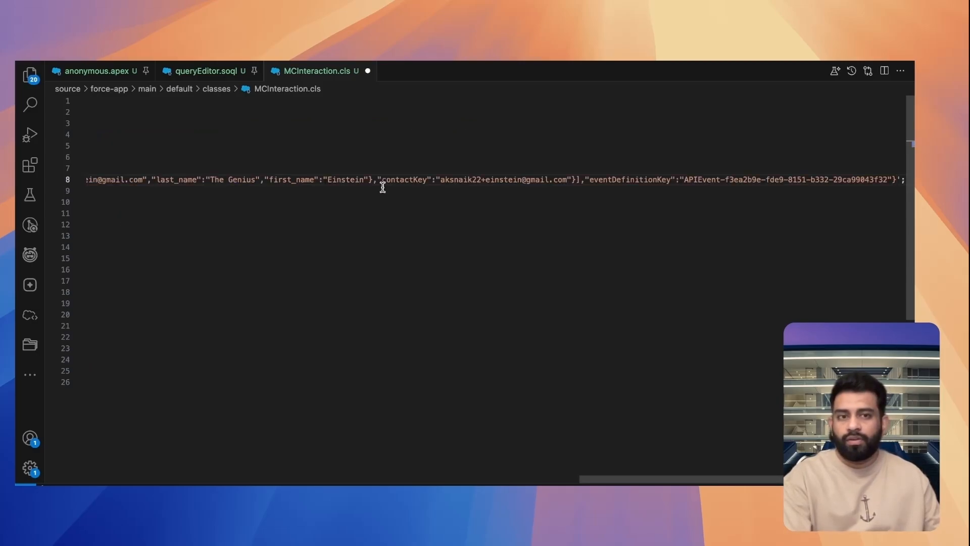
scroll(382, 187, "left", 20)
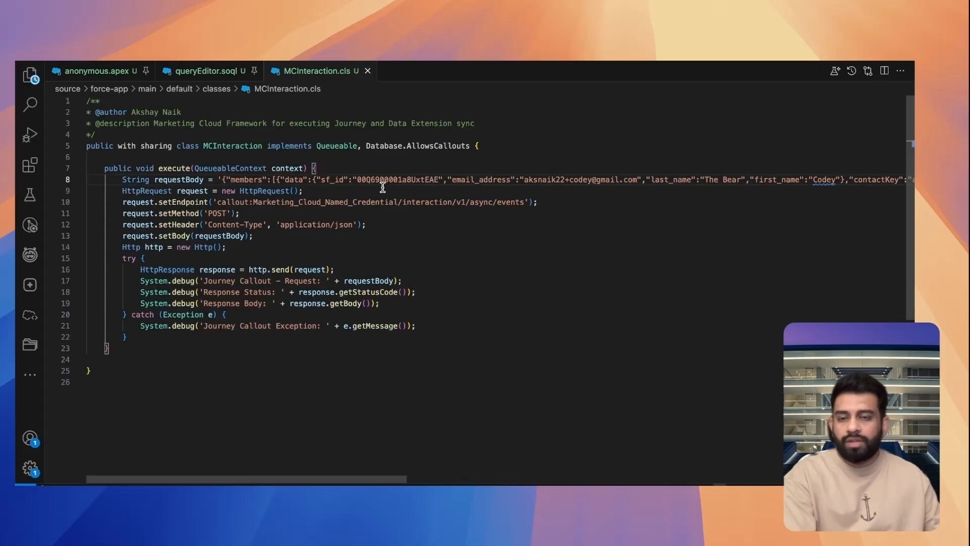
Switch to JSON formatter, pretty-print the request payload with 2 Tab Space and replace the raw input with the formatted JSON
key("ctrl+Left")
left_click(262, 218)
key("super+v")
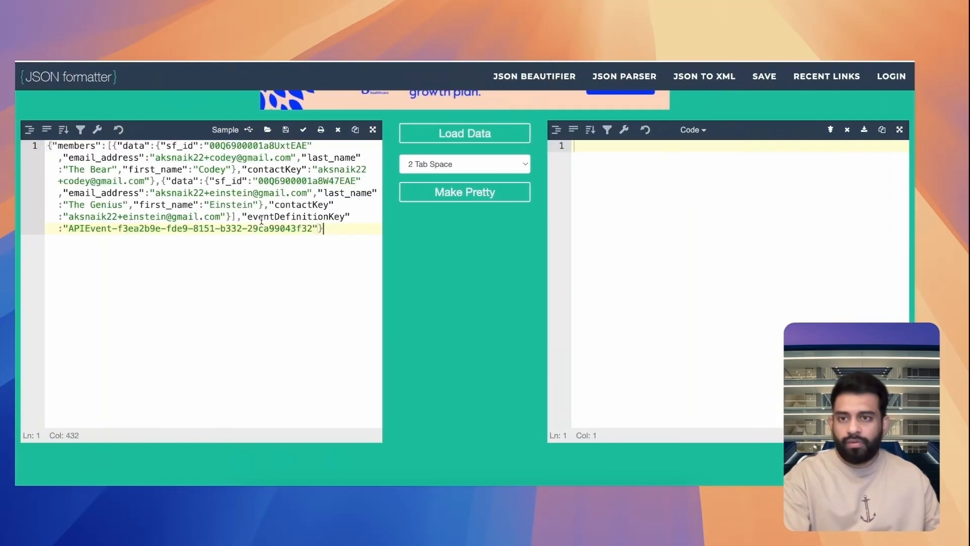
left_click(481, 201)
left_click(685, 227)
key("super+a")
key("super+x")
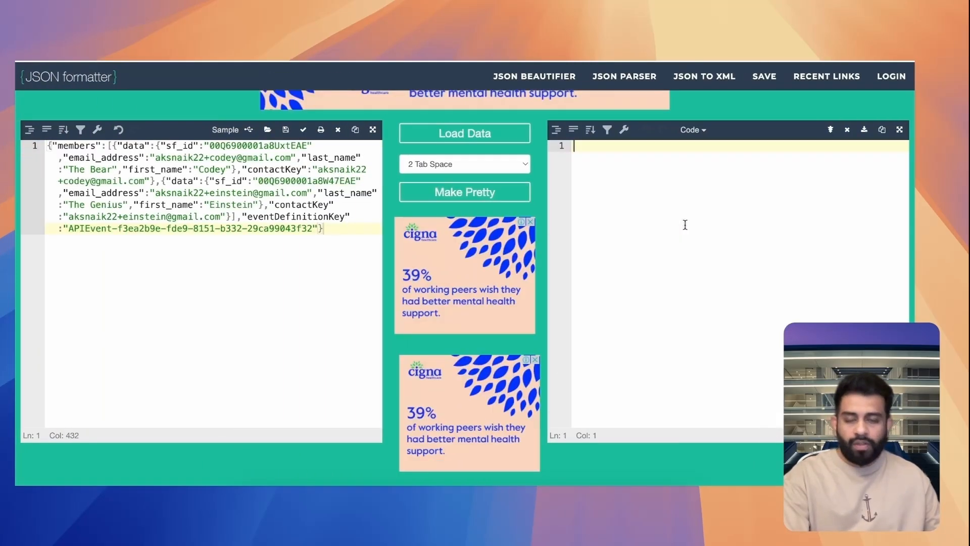
left_click(166, 228)
key("super+a")
key("super+v")
scroll(168, 220, "up", 3)
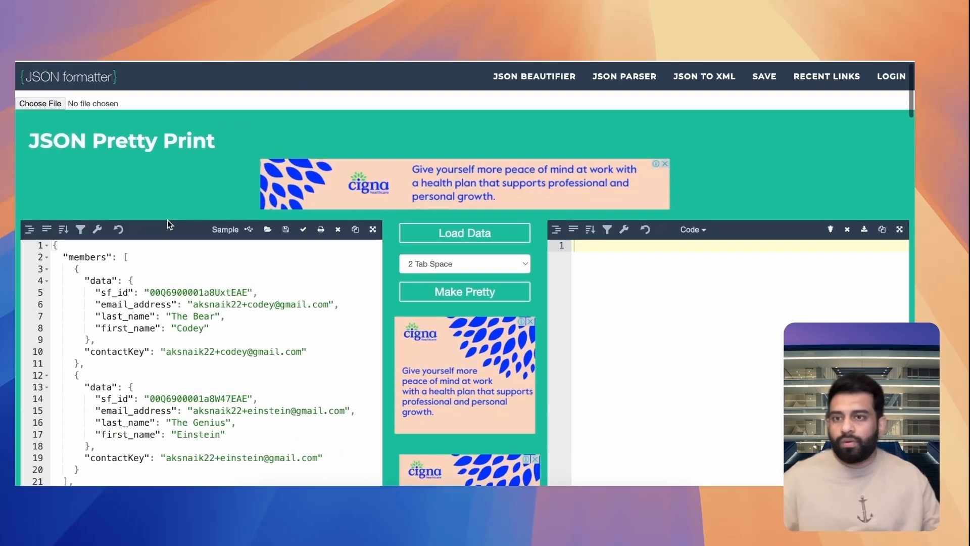
Examine the first member's data attributes in the formatted payload, comparing its sf_id, contactKey and email_address values
scroll(168, 220, "down", 2)
scroll(168, 219, "down", 2)
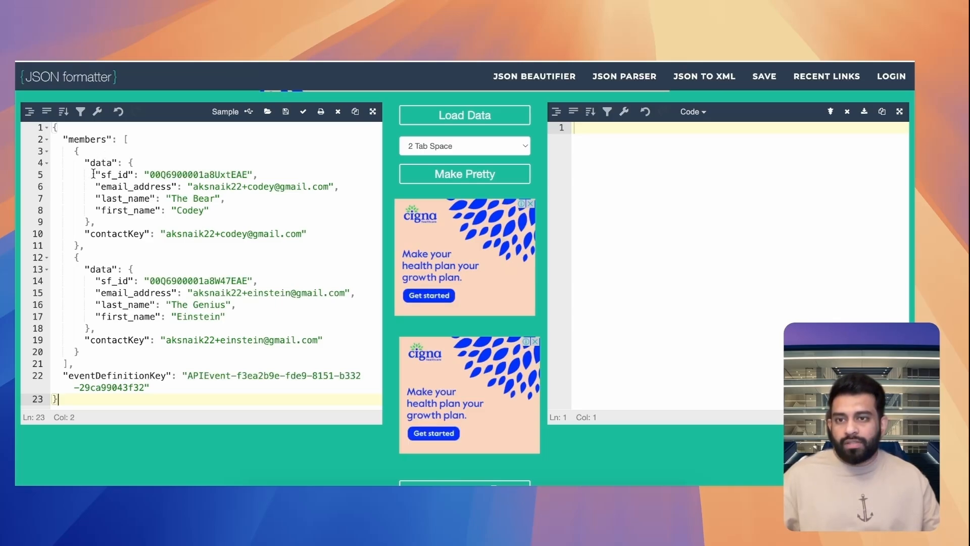
left_click_drag(93, 175, 212, 211)
left_click(272, 212)
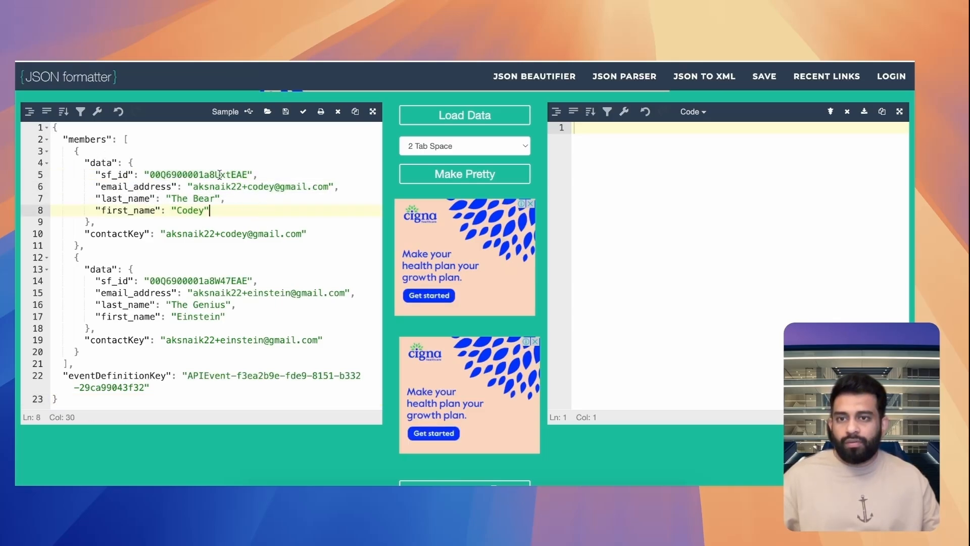
double_click(220, 174)
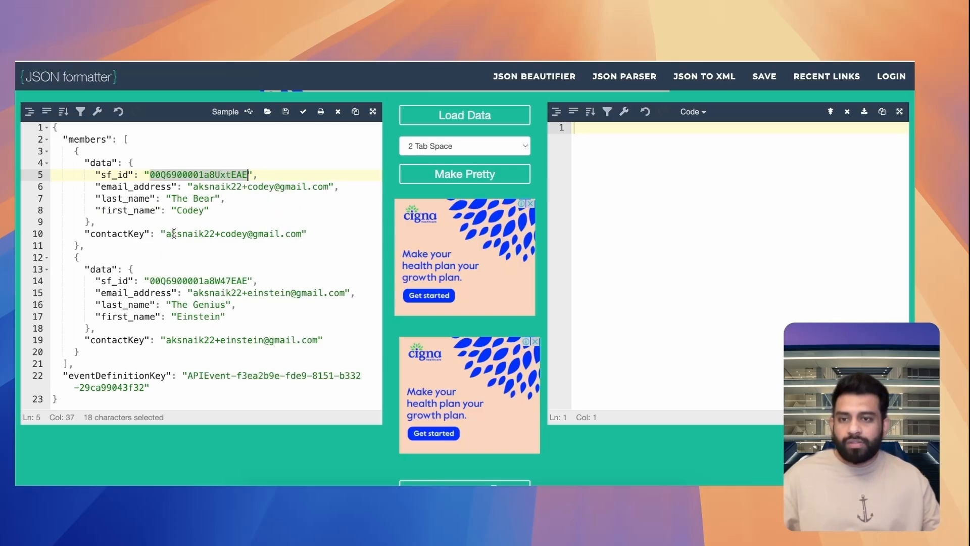
left_click_drag(166, 235, 307, 234)
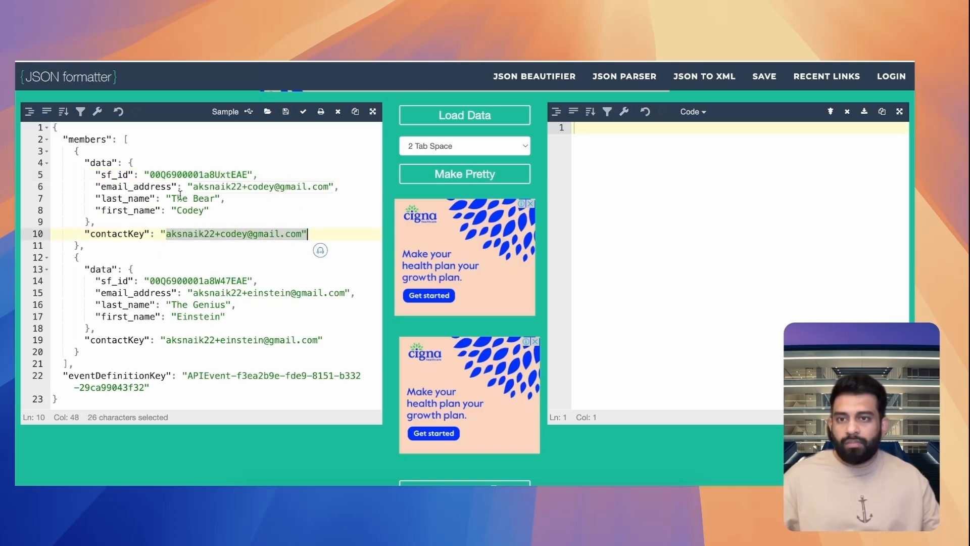
left_click_drag(194, 187, 335, 187)
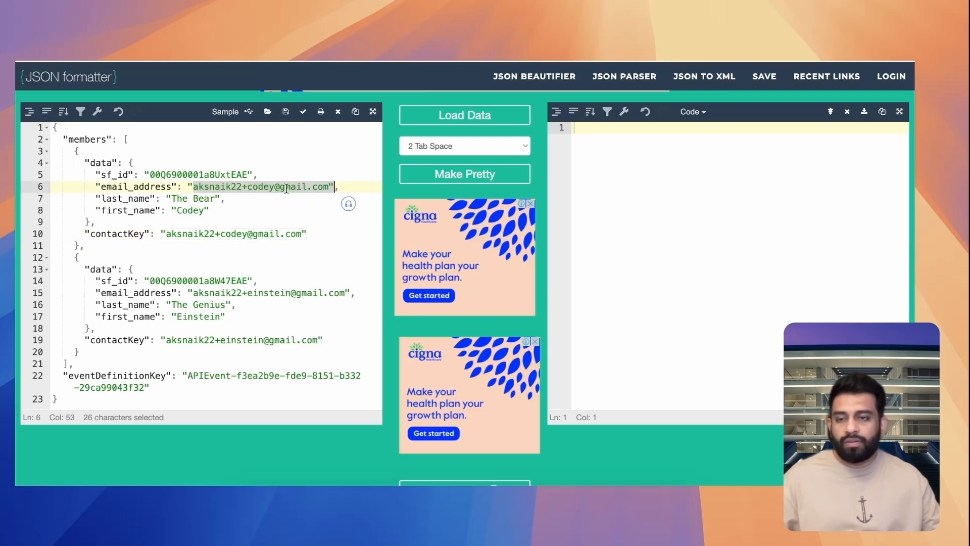
Examine the email_address and contactKey attributes of the first member, plus the second member's data block and contactKey
double_click(154, 187)
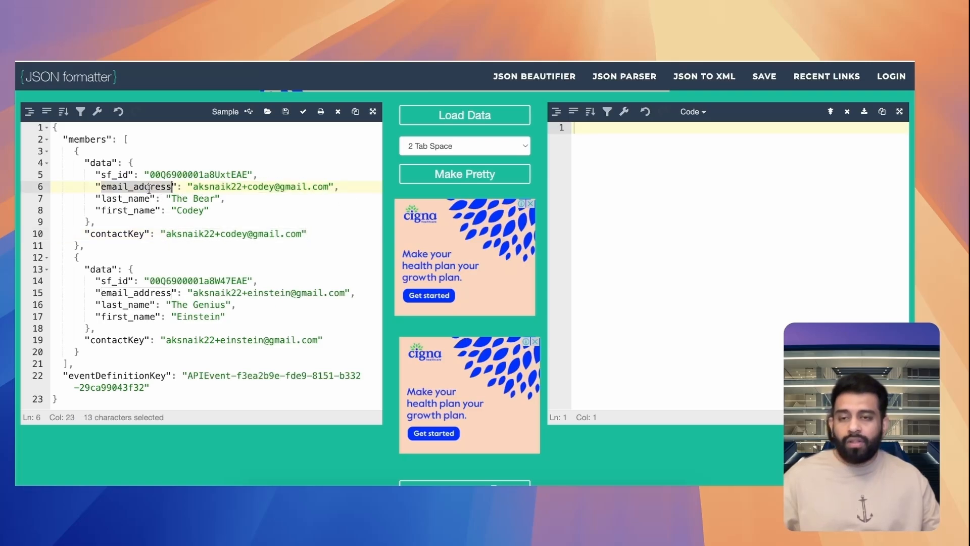
double_click(124, 232)
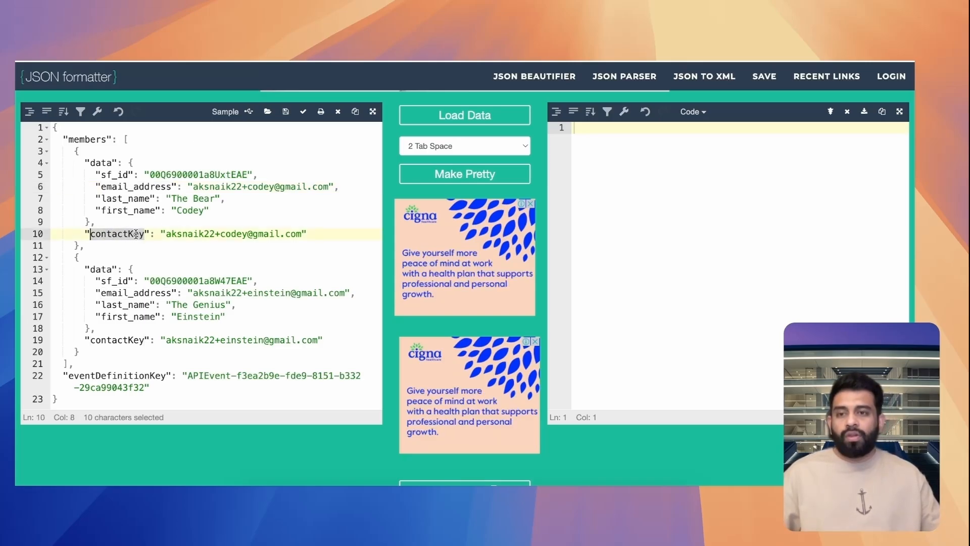
scroll(203, 197, "down", 1)
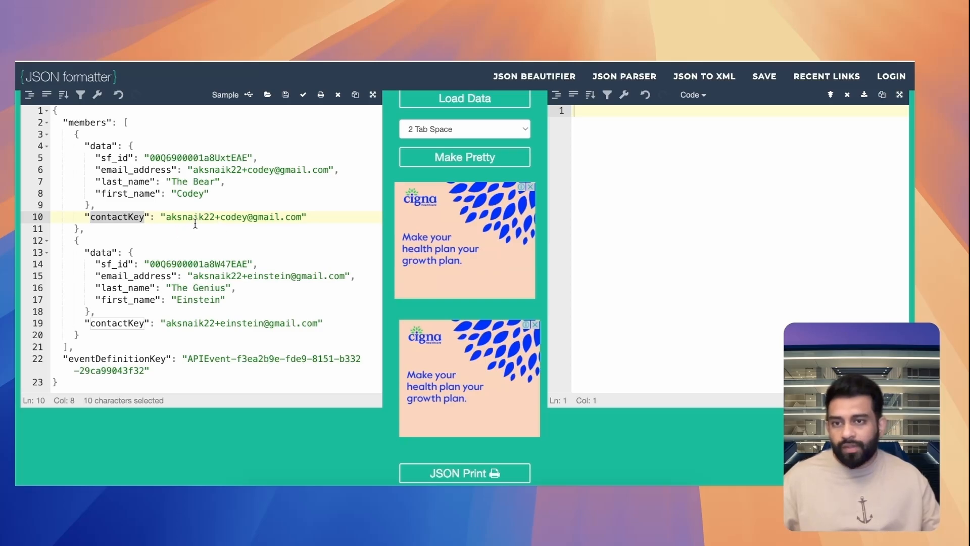
left_click_drag(82, 252, 165, 323)
key("super+c")
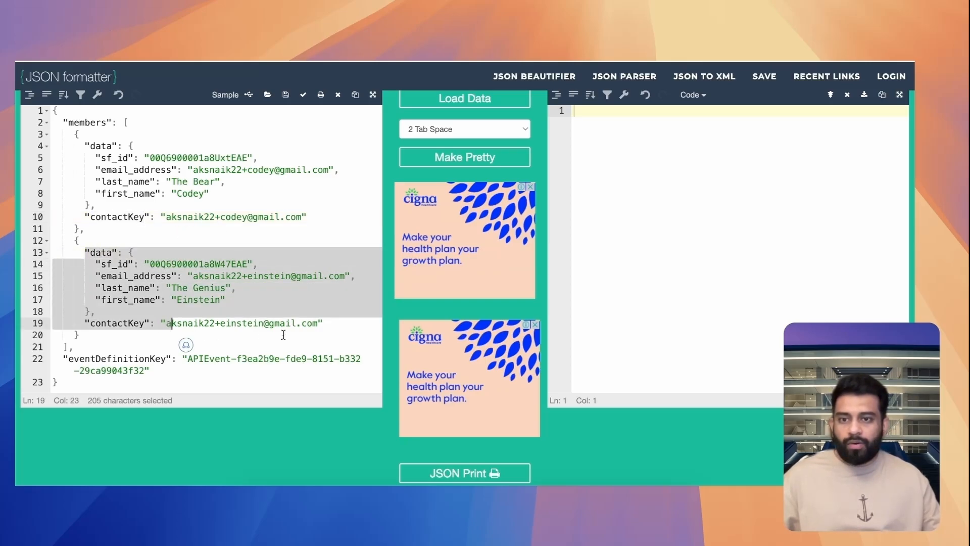
left_click(274, 325)
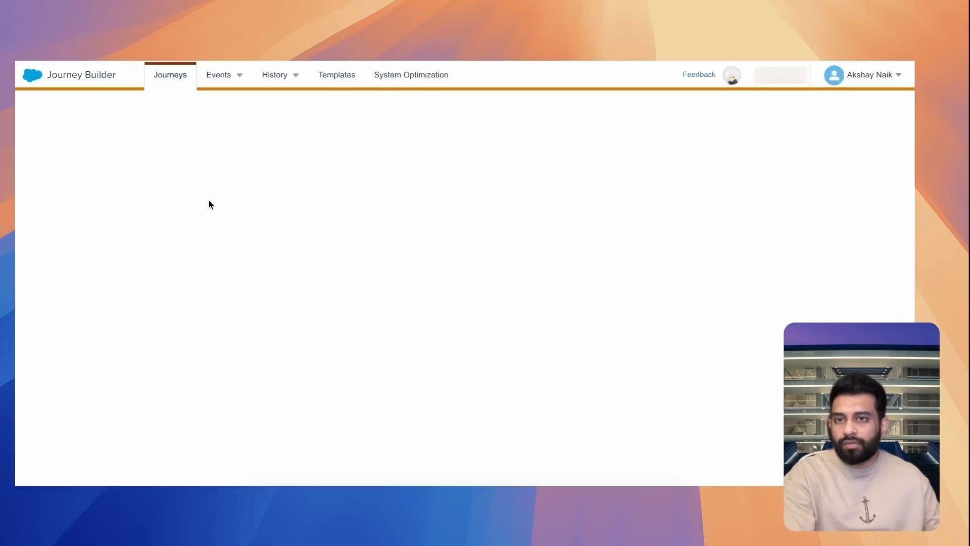
Replace the payload's eventDefinitionKey value with the LeadEmail journey's key, APIEvent-6b620949-e282-2b5f-3538-3c8a33f989fe, without a trailing line break
triple_click(320, 194)
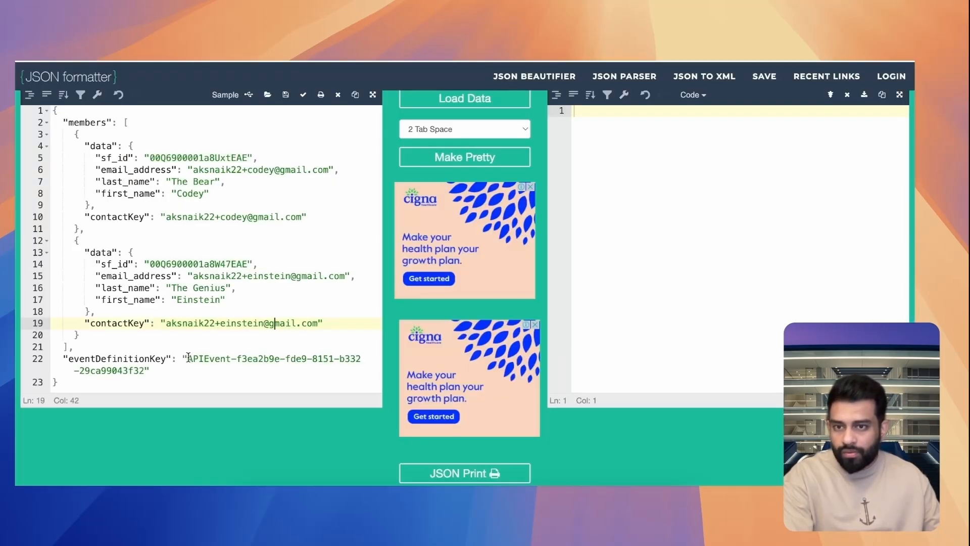
left_click_drag(187, 358, 147, 371)
key("cmd+v")
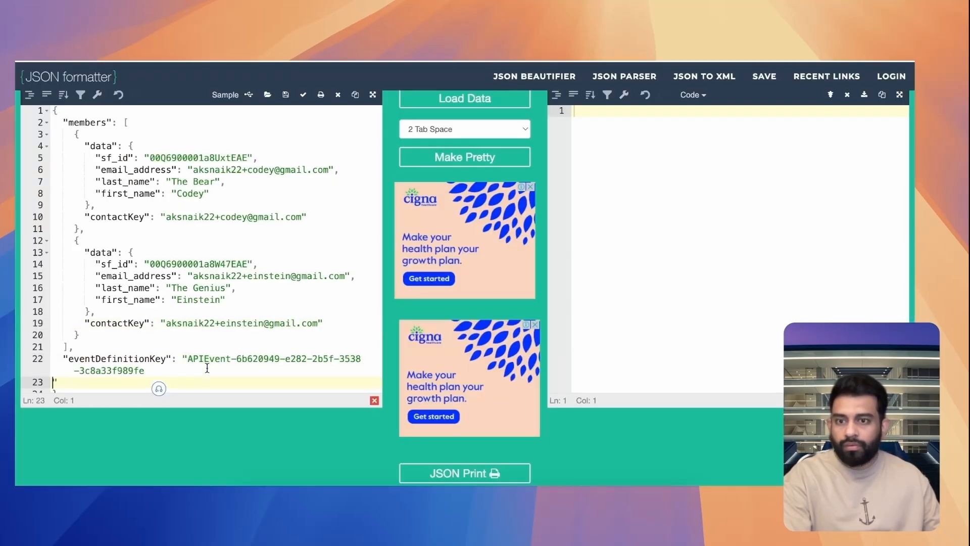
key("BackSpace")
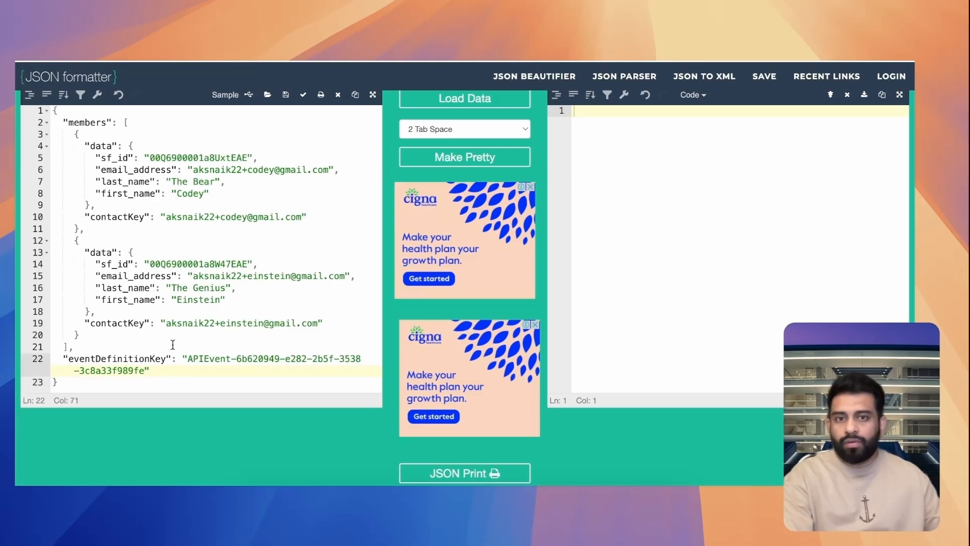
Pretty-print the updated payload, copy the formatted JSON and switch to the W3 Json To One Line Converter
left_click(462, 157)
key("cmd+a")
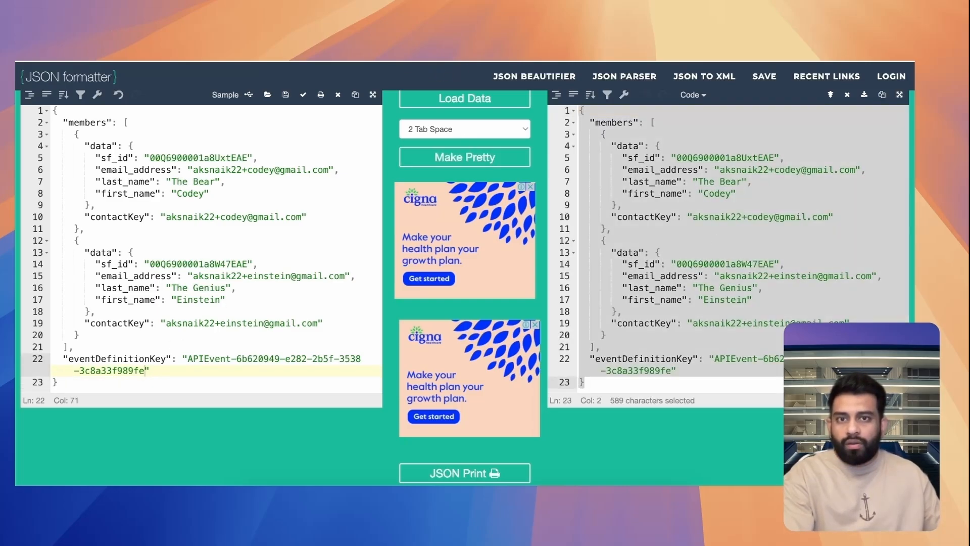
left_click(434, 58)
mouse_move(571, 59)
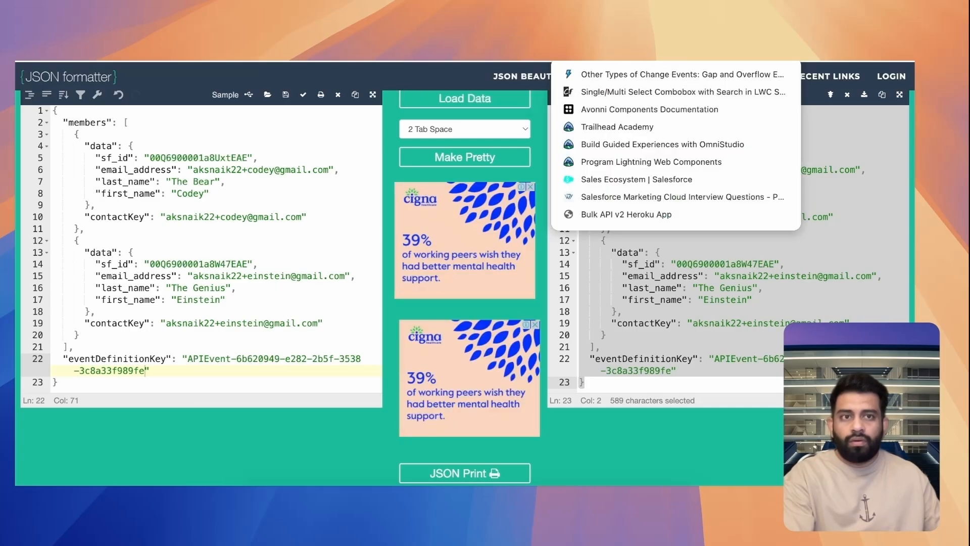
key("Escape")
left_click(399, 59)
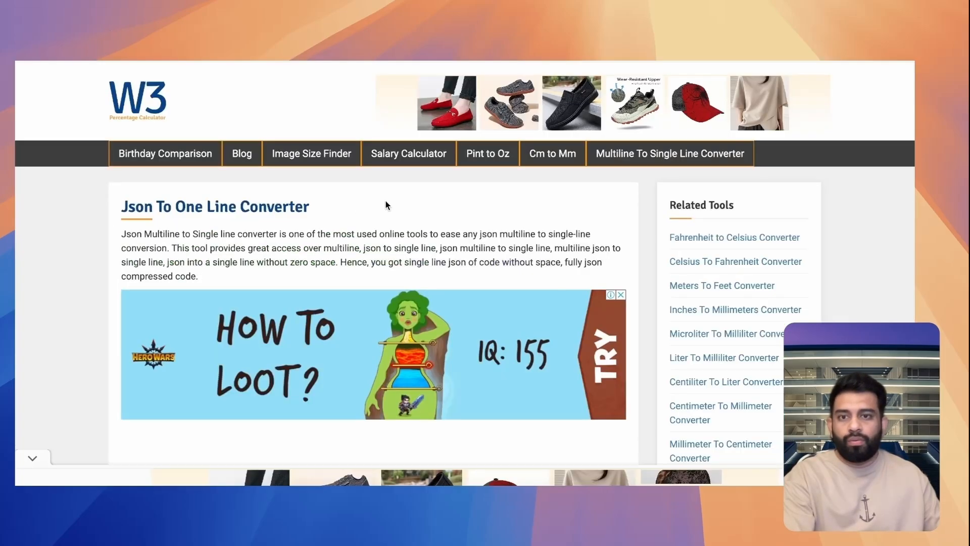
Replace the converter's sample JSON with the copied payload, convert it to a single line and copy the output
scroll(275, 281, "down", 6)
left_click(268, 271)
key("super+a")
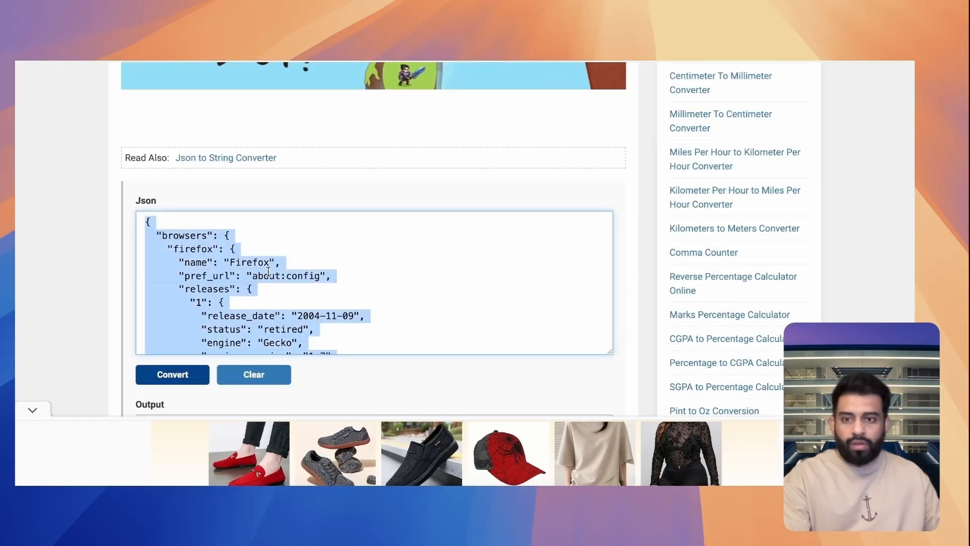
key("super+v")
left_click(177, 378)
scroll(202, 374, "down", 3)
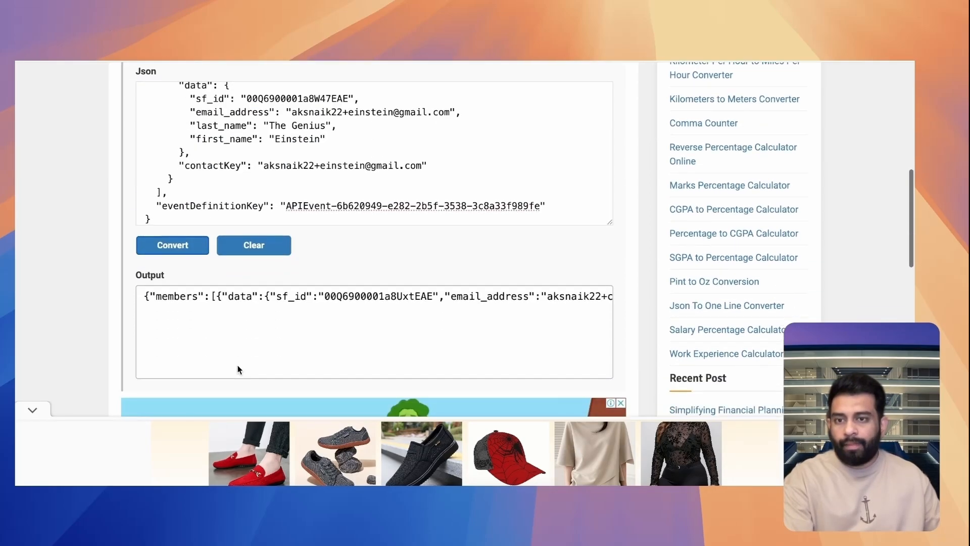
left_click(237, 293)
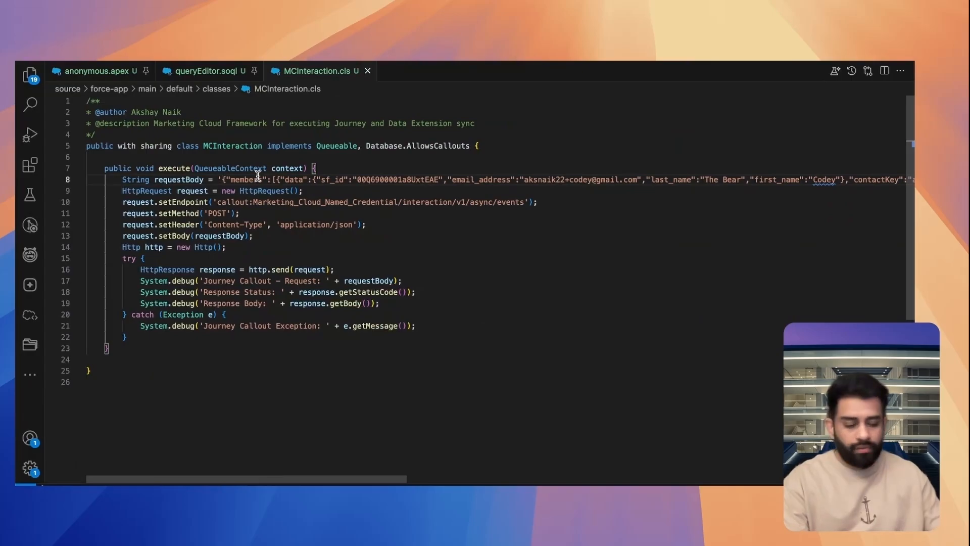
Switch to MCInteraction.cls in VS Code, replace the JSON inside the requestBody string with the single-line payload and save the class
key("super+shift+Right")
key("shift+Left")
key("shift+Left")
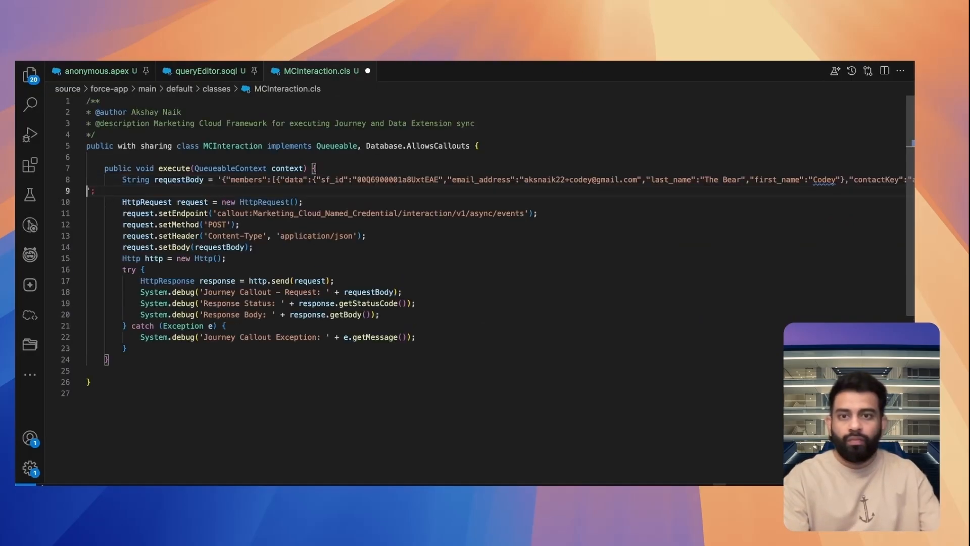
key("super+v")
key("super+s")
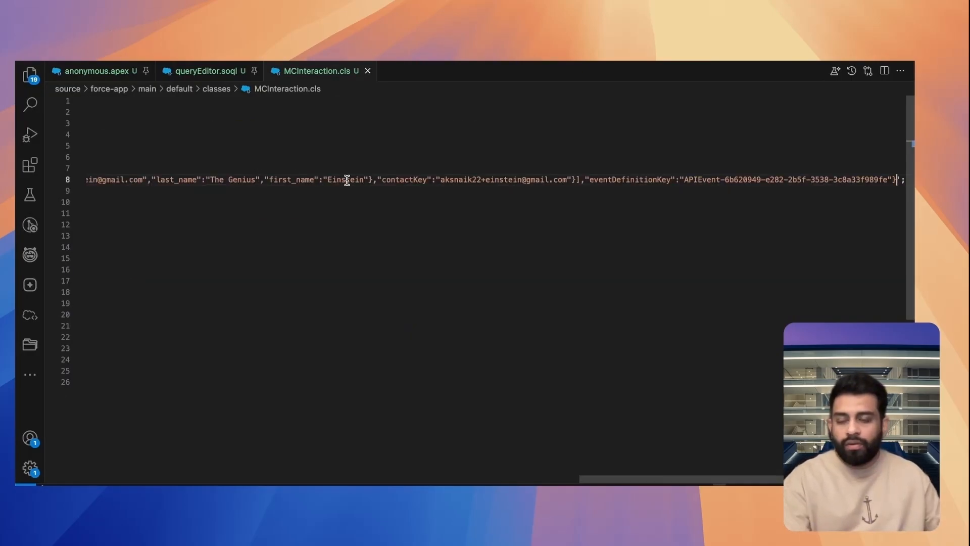
scroll(347, 179, "left", 15)
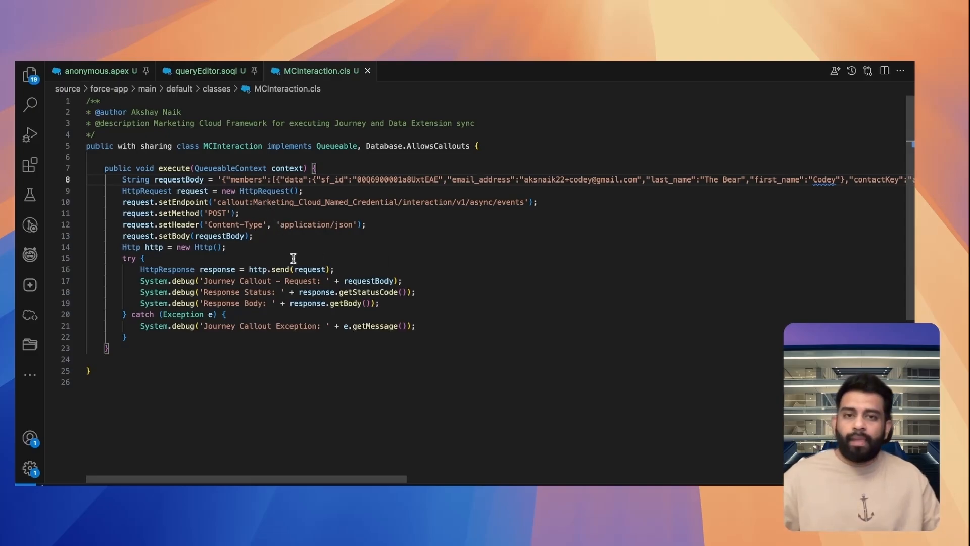
Deploy the MCInteraction class source to the org
left_click(648, 305)
key("alt")
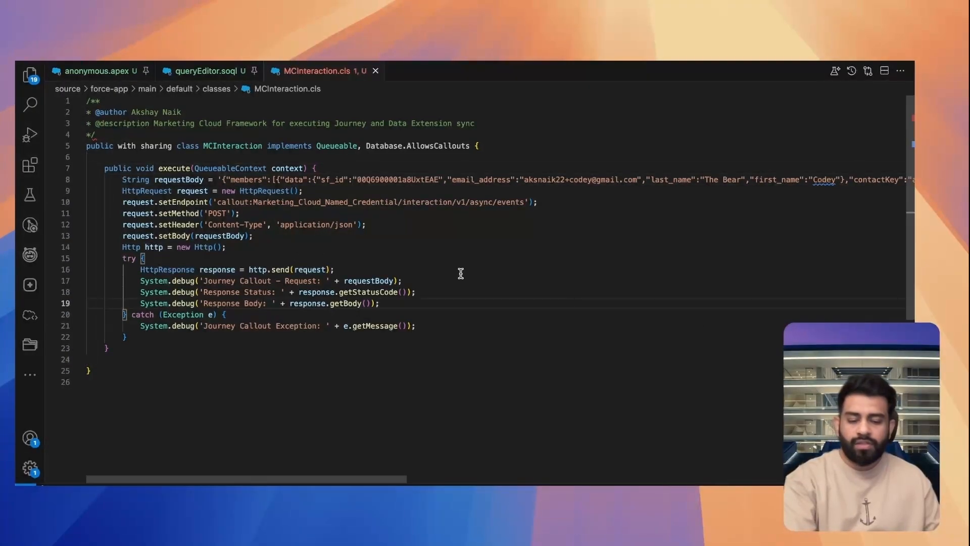
key("alt+d")
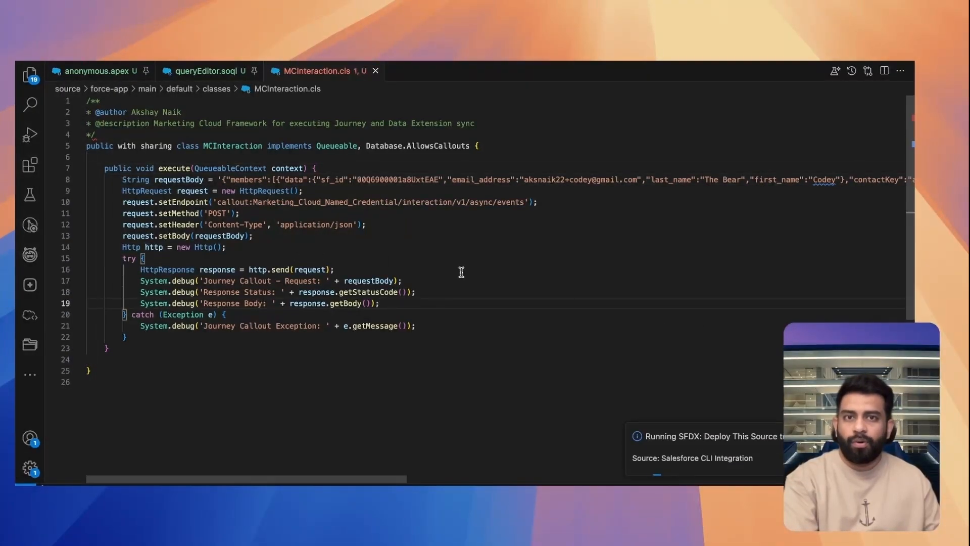
Add the comment "// System.enqueueJob(new MCInteraction());" above the class declaration, save the file and hide the deployment output
left_click(189, 134)
key("Return")
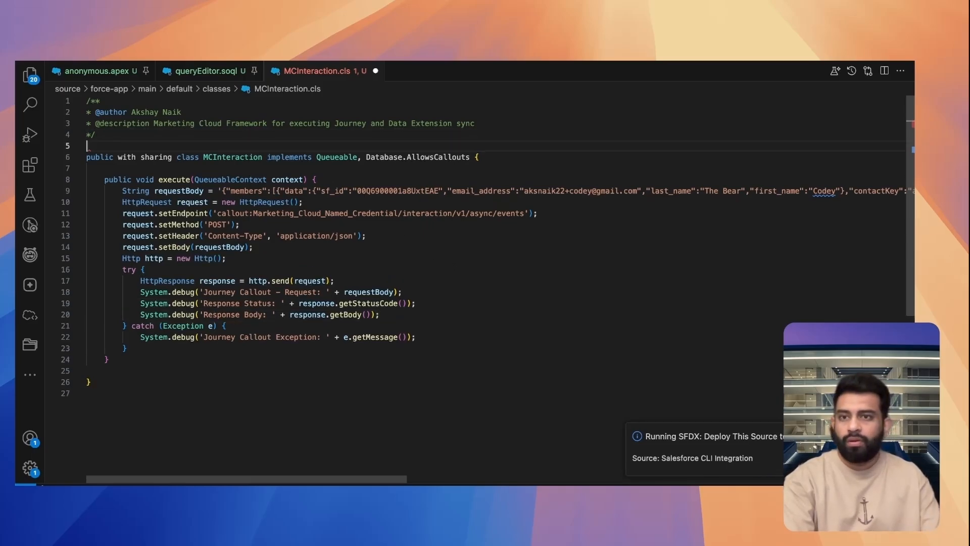
type("// System.enqueueJob(new MCInteraction());")
key("super+s")
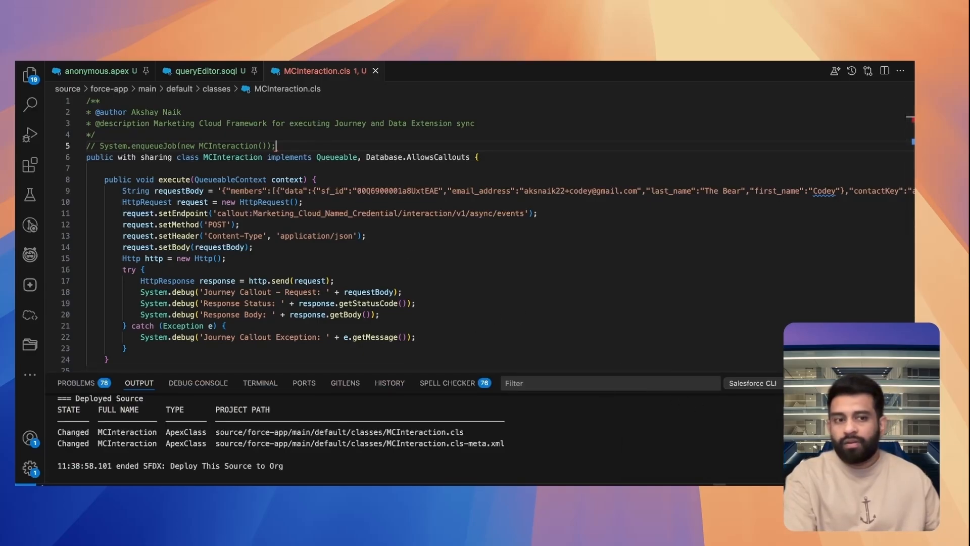
key("super+j")
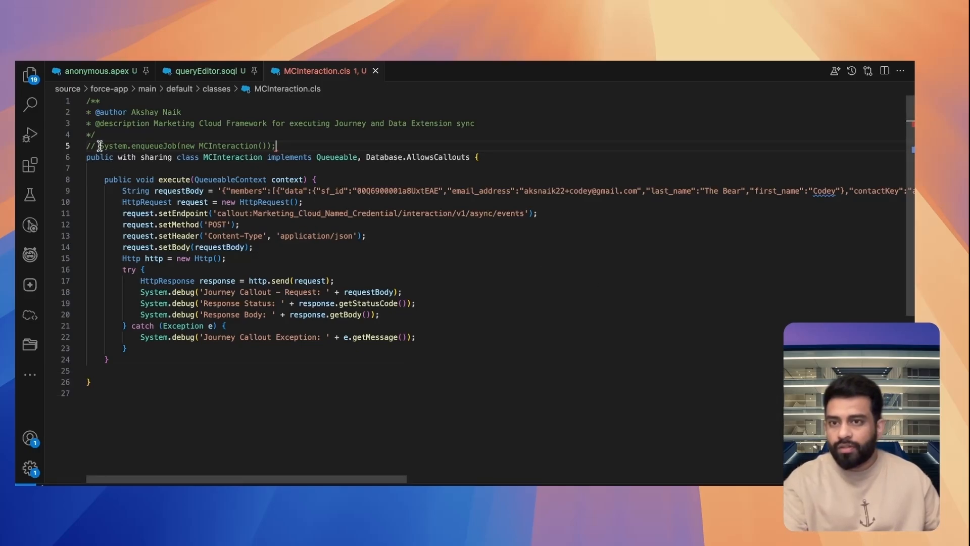
Execute the commented System.enqueueJob(new MCInteraction()); statement as anonymous Apex using SFDX: Execute Anonymous Apex with Currently Selected Text
left_click_drag(99, 145, 276, 145)
key("super+shift+p")
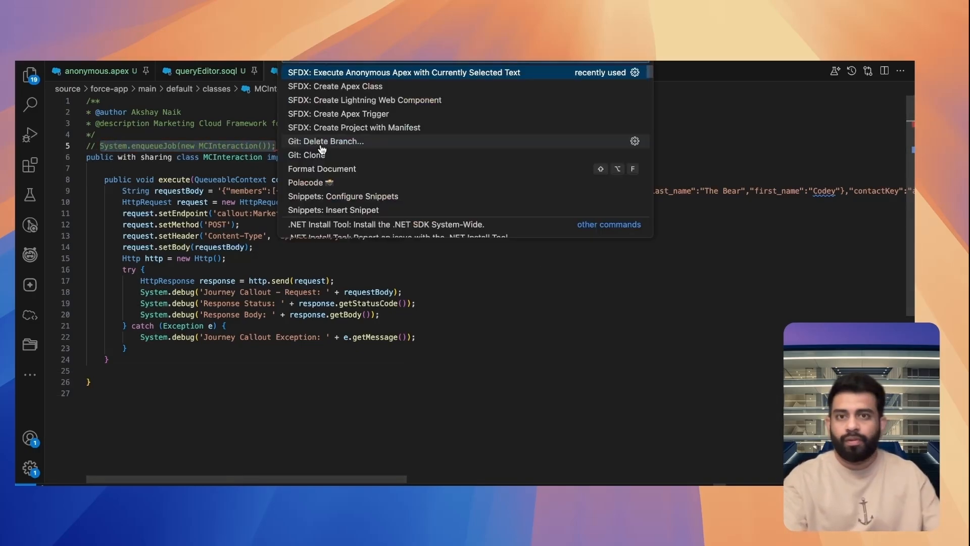
key("Return")
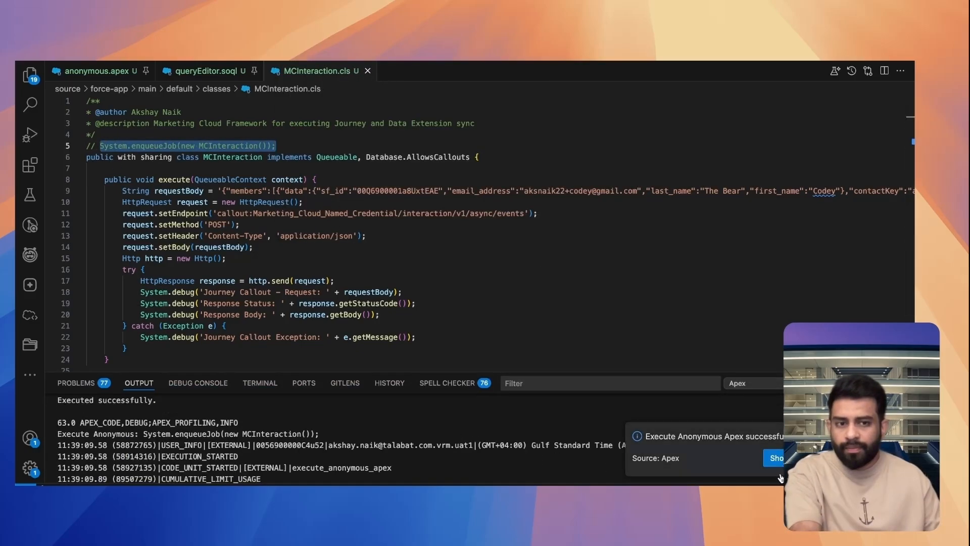
left_click(777, 461)
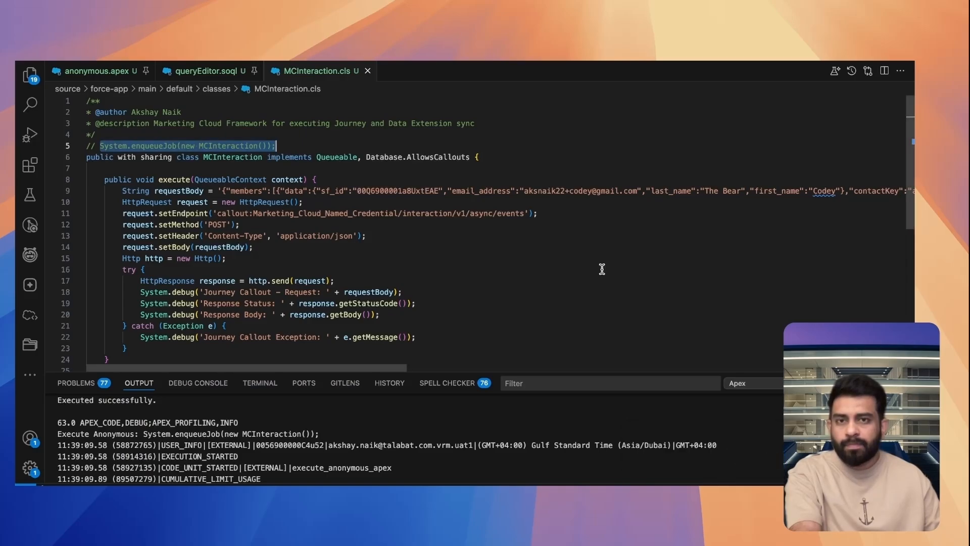
Switch to Contact Builder, refresh the LeadDE data extension and view its records
key("ctrl+Left")
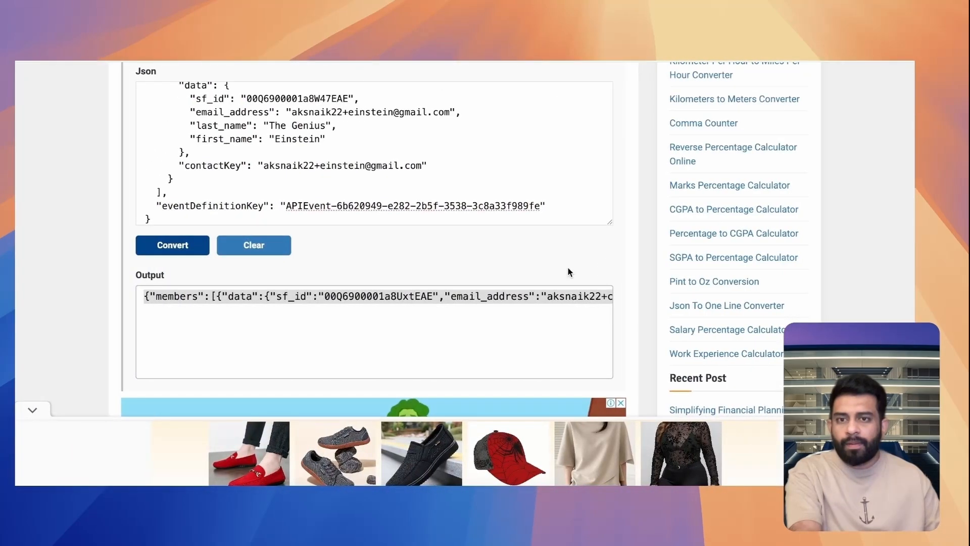
key("ctrl+Tab")
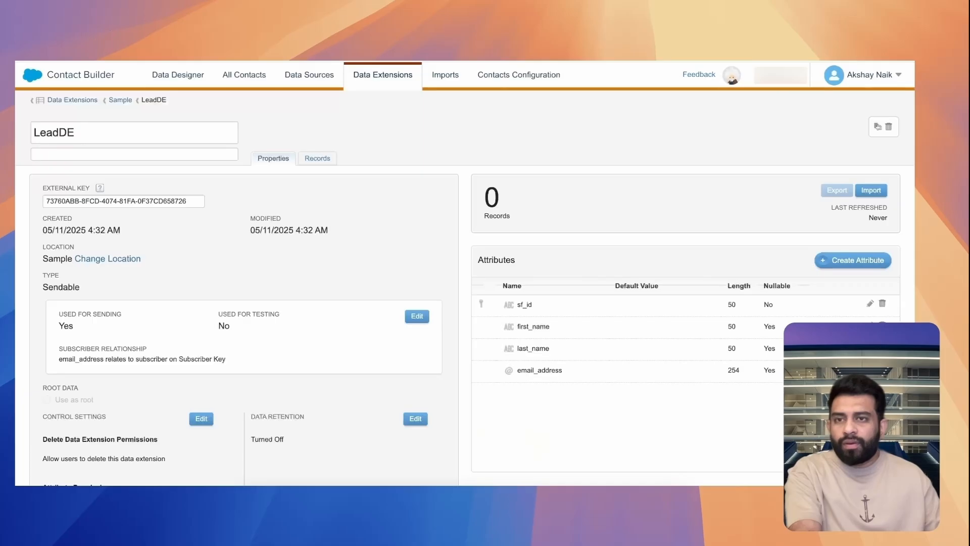
left_click(255, 159)
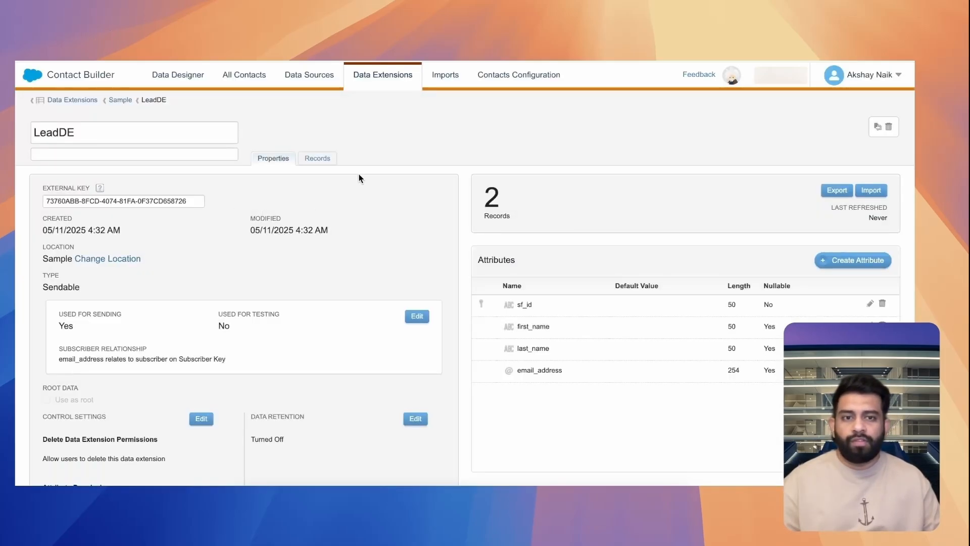
left_click(324, 162)
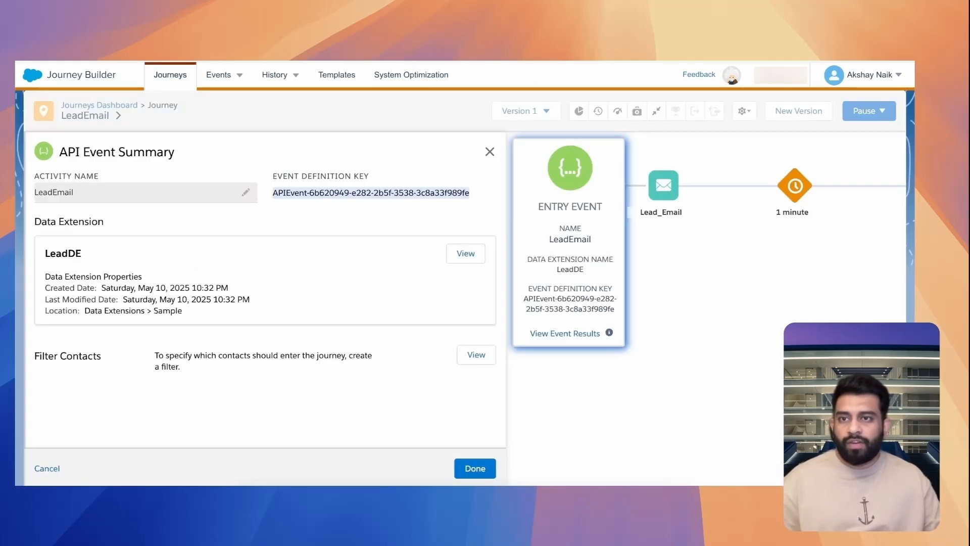
Refresh All Mail in Gmail and open the "Thanks for connecting with Salesforce!" email
key("super+r")
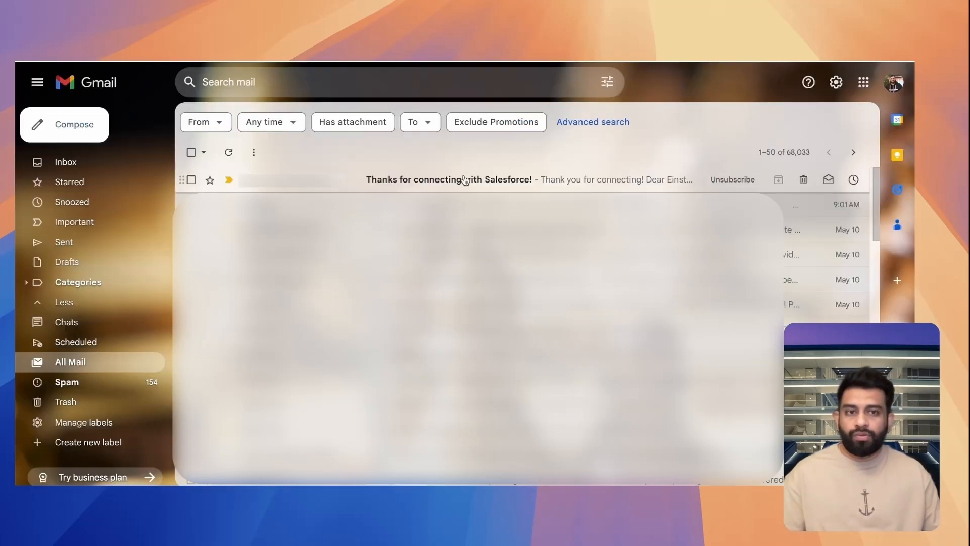
left_click(460, 182)
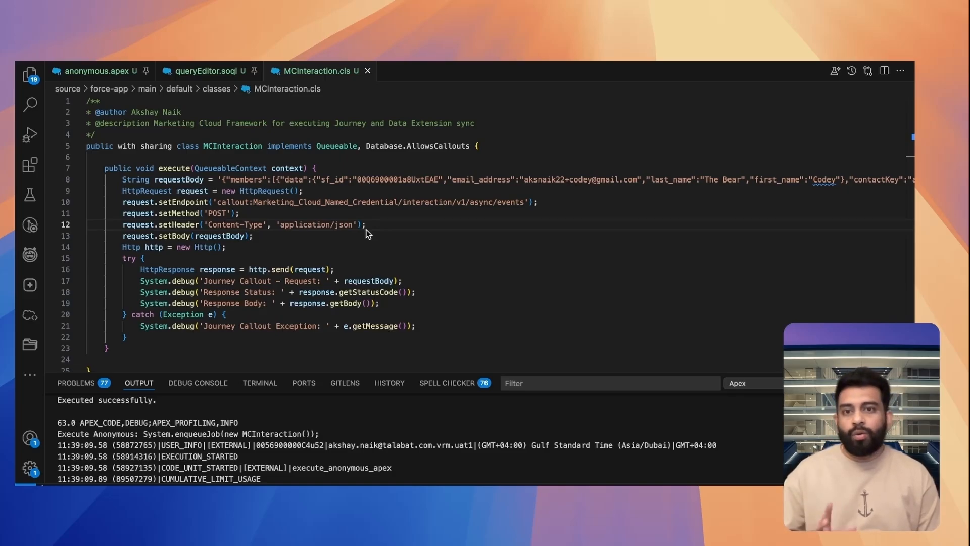
Switch to Salesforce Setup and examine the MCInteraction custom metadata type's details, standard fields and custom fields
left_click(521, 238)
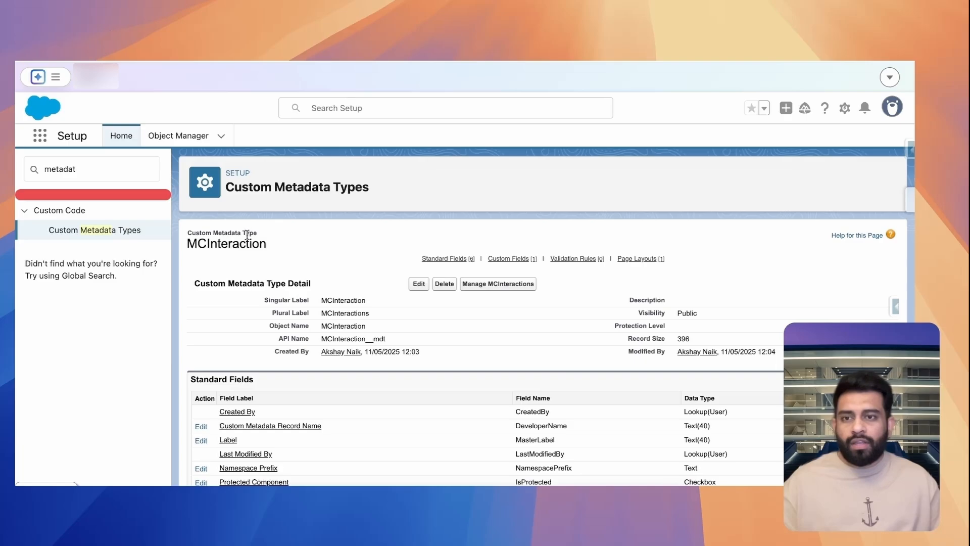
scroll(303, 273, "down", 3)
scroll(351, 307, "up", 2)
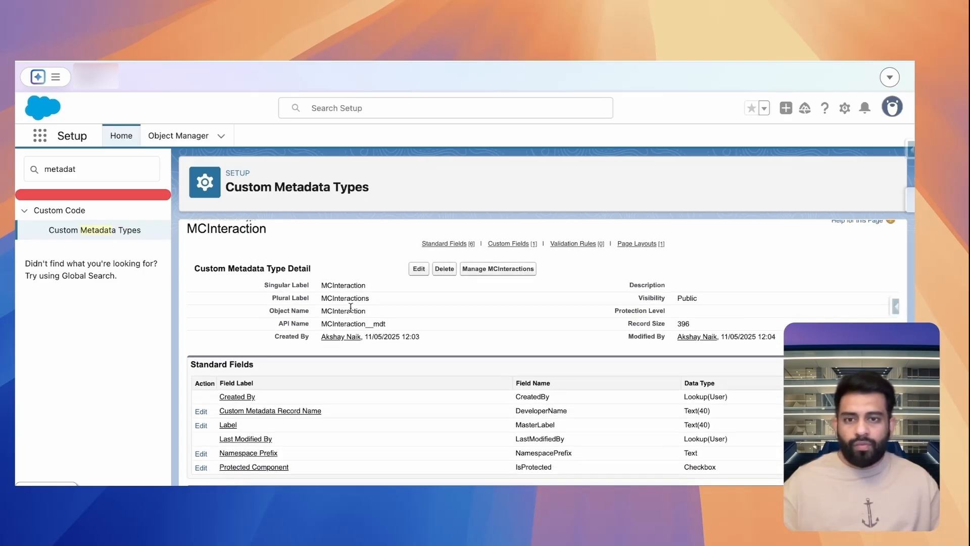
scroll(377, 318, "down", 2)
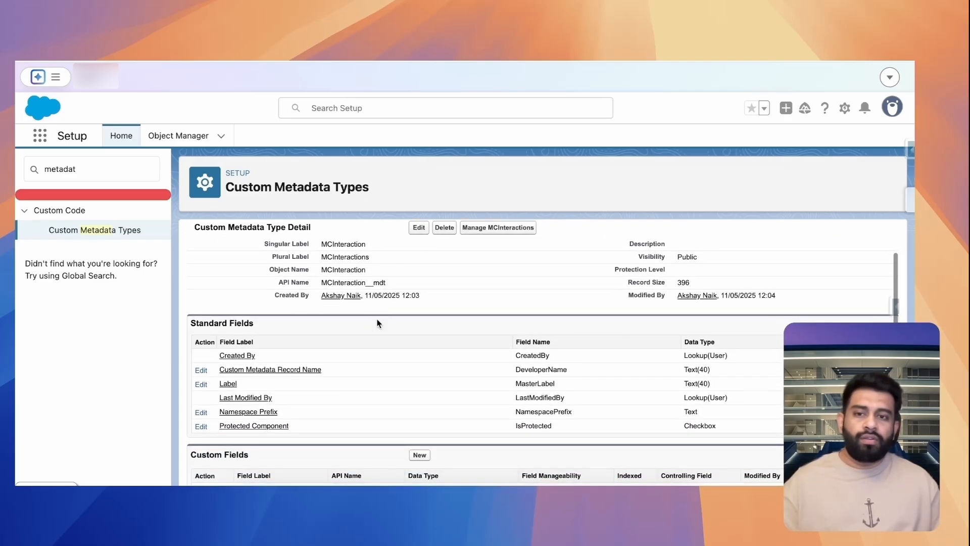
scroll(377, 323, "down", 2)
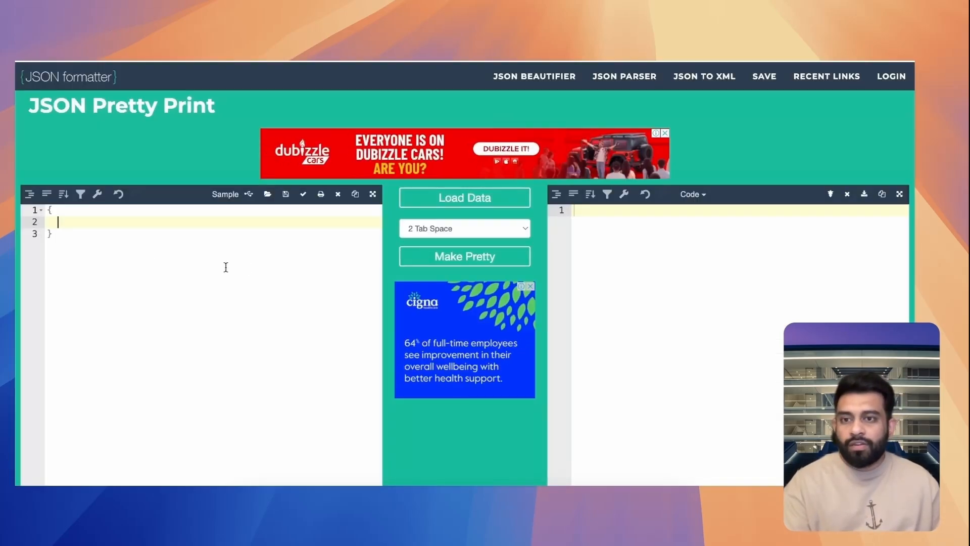
Compose and select a JSON object with the journey's definitionKey, subscriberKeyAttribute email_address, and fieldAttributeMapping for Id, FirstName, LastName and Email
type("\"definitionKey\": \"APIEvent-6b620949-e282-2b5f-3538-3c8a33f989fe\",")
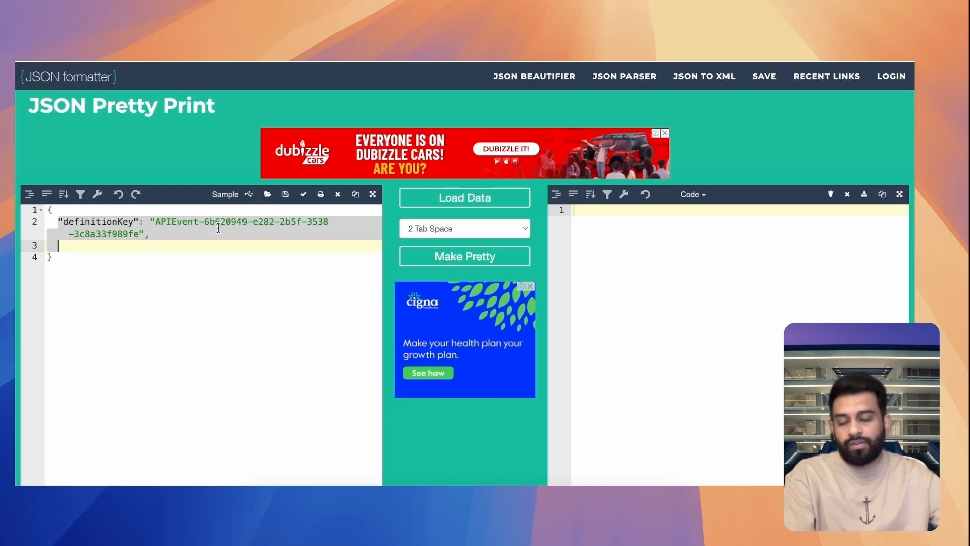
type("\"subscriberKeyAttribute\": \"email_address\",")
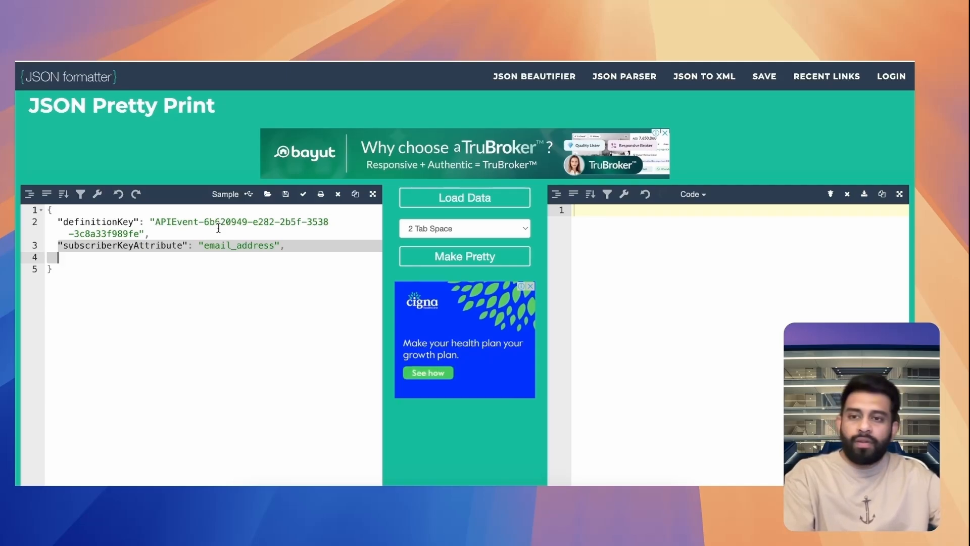
type("\"fieldAttributeMapping\": {     \"Id\": \"sf_id\",     \"FirstName\": \"first_name\",     \"LastName\": \"last_name\",     \"Email\": \"email_address\"   }")
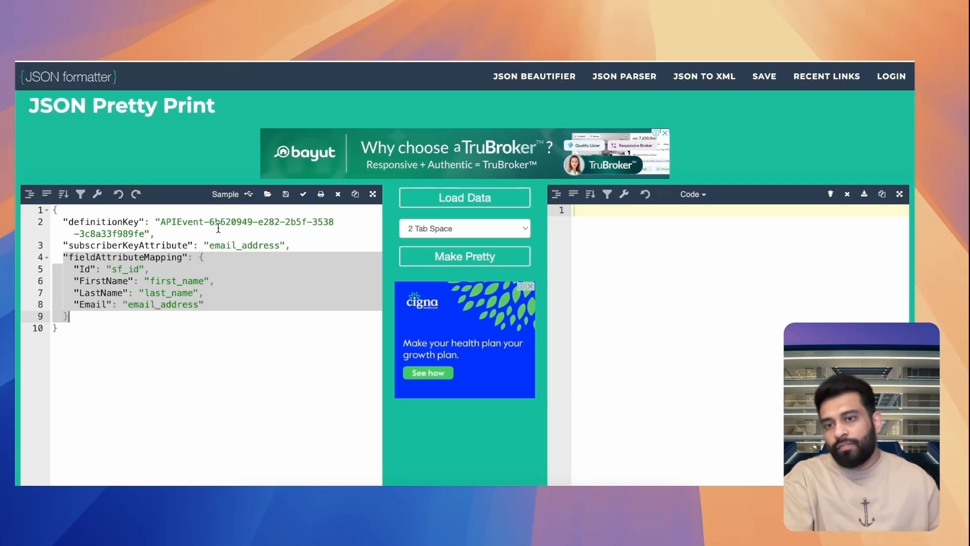
left_click(90, 270)
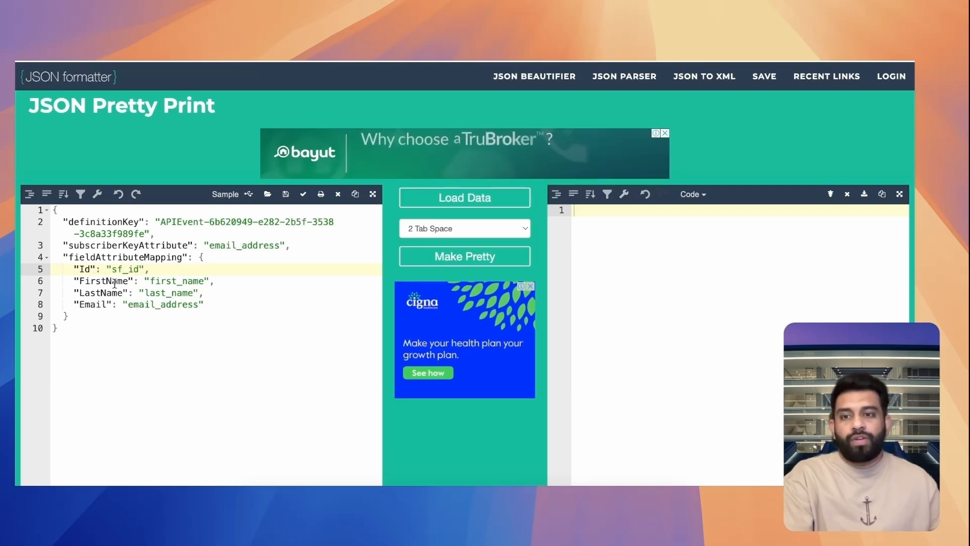
left_click_drag(101, 346, 85, 231)
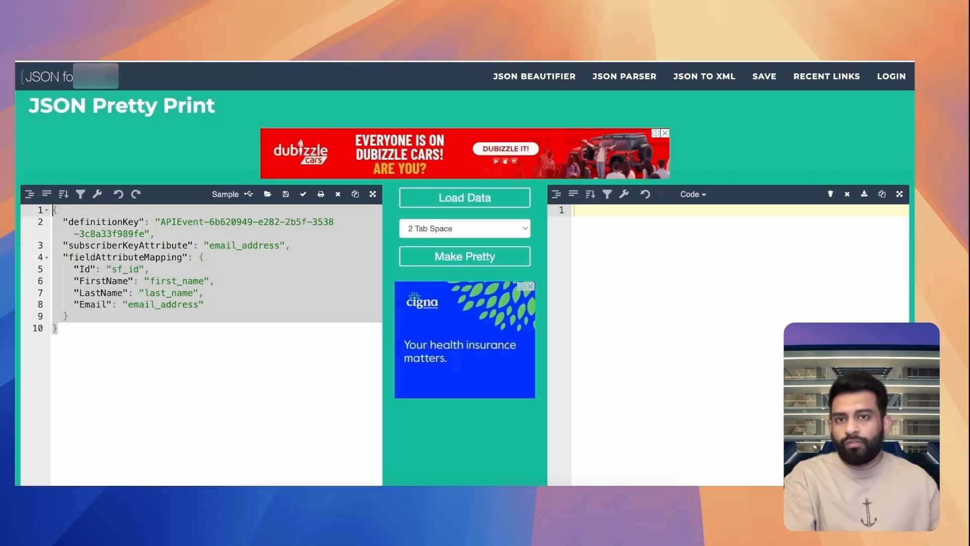
Switch to Salesforce Setup and save a new MCInteraction metadata record labelled SFMCJourney with the copied JSON as its JsonConfig
left_click(328, 62)
scroll(467, 306, "up", 3)
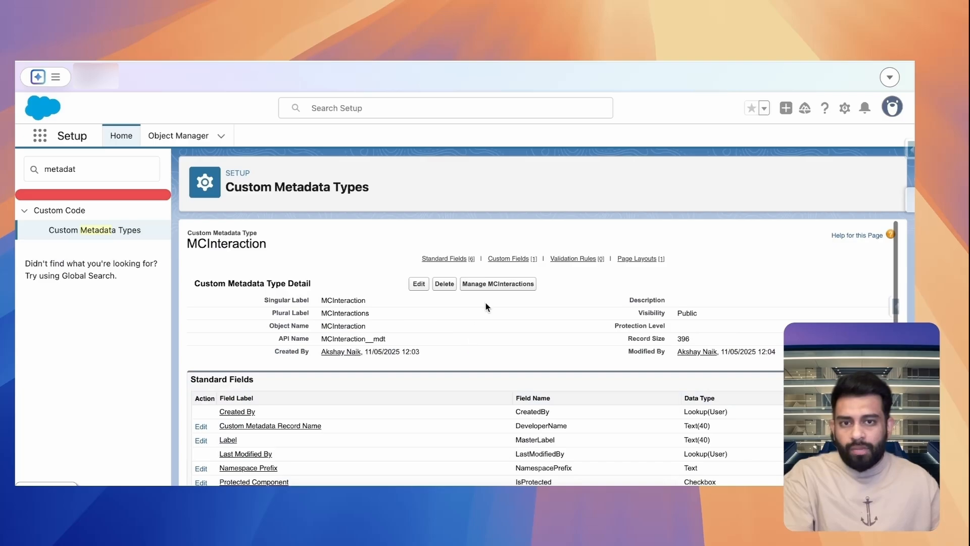
left_click(468, 285)
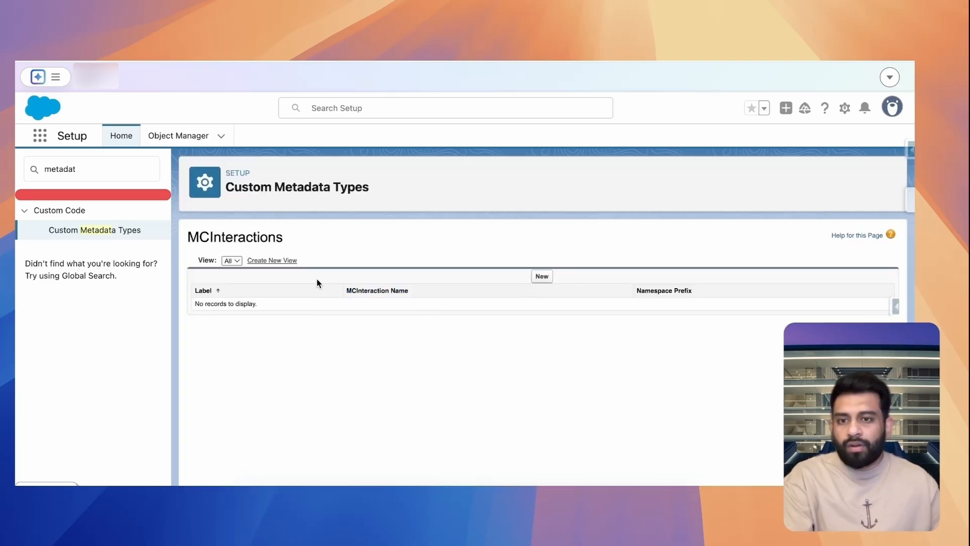
left_click(541, 276)
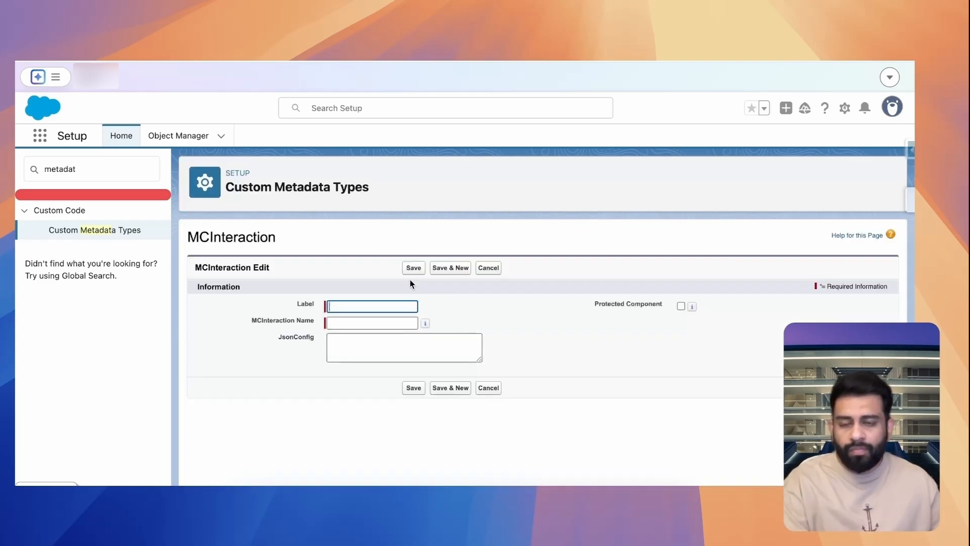
type("SFN")
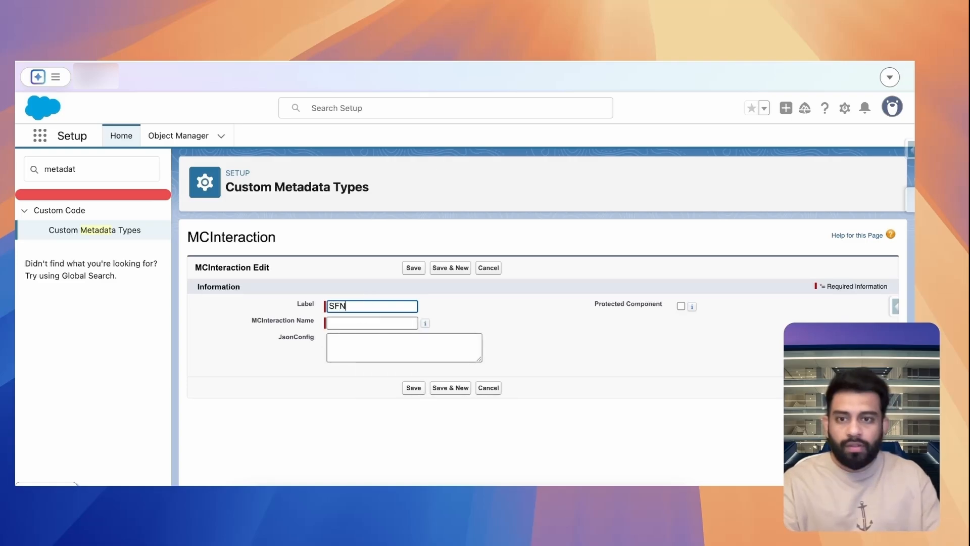
key("BackSpace")
type("MCJourney")
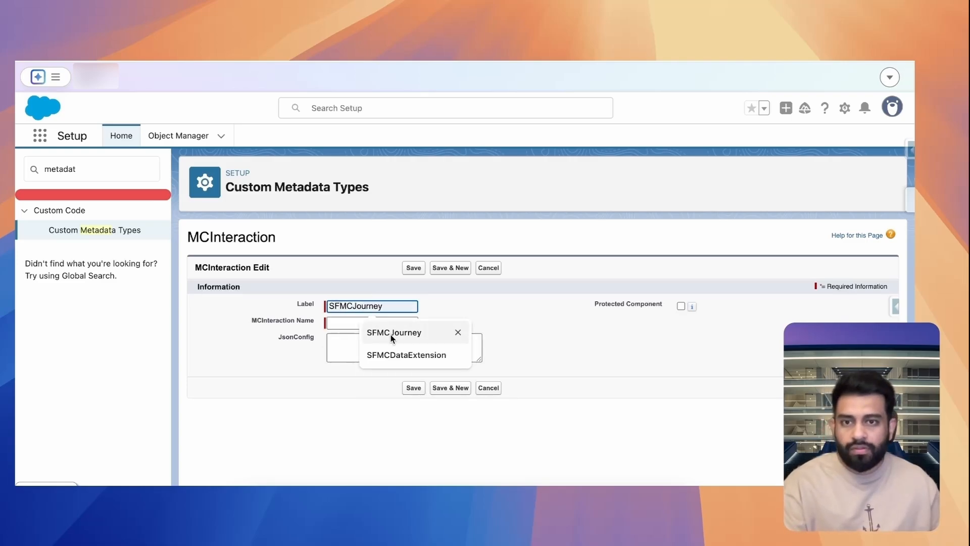
left_click(393, 333)
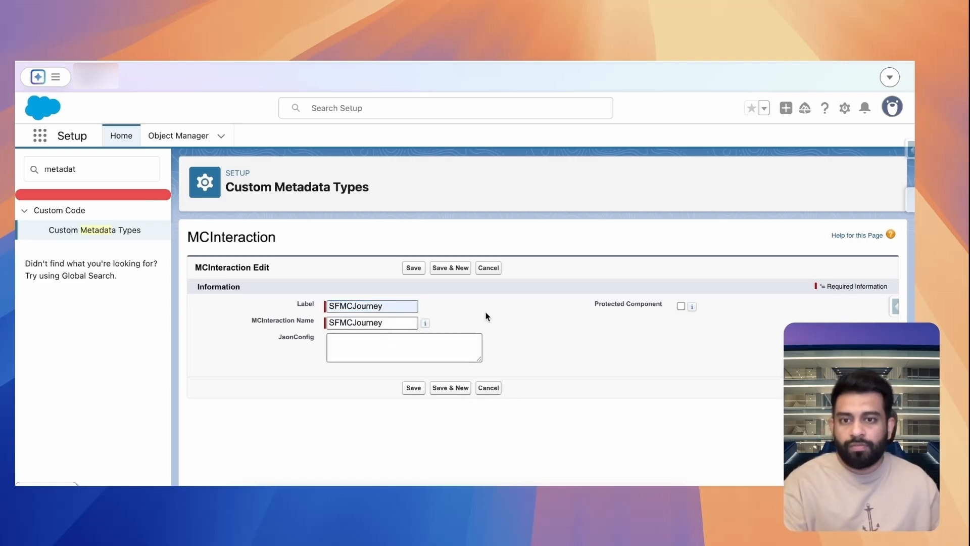
left_click(399, 342)
type("\"Email\": \"email_address\"")
left_click(413, 388)
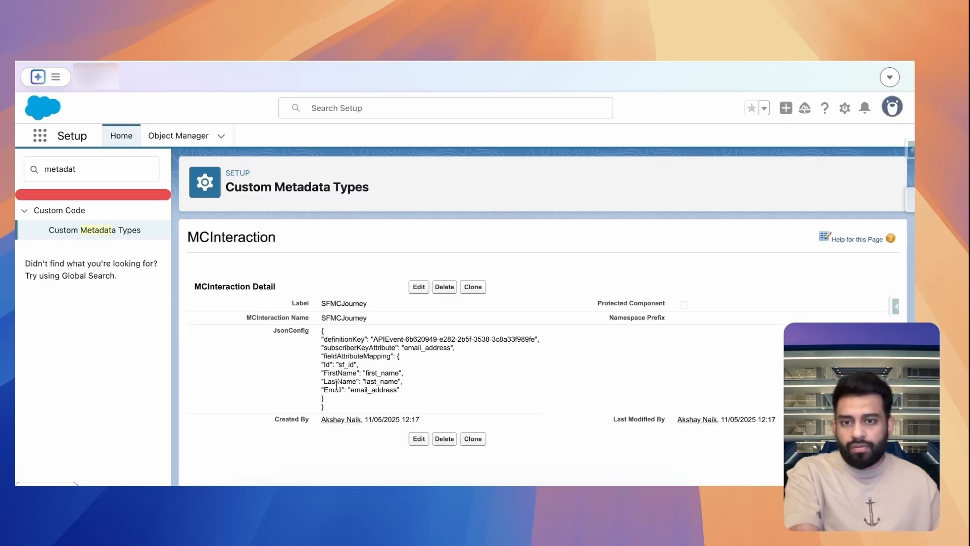
Review the SFMCJourney record's JsonConfig, including its definitionKey value and the field attribute mappings
triple_click(334, 410)
left_click(435, 361)
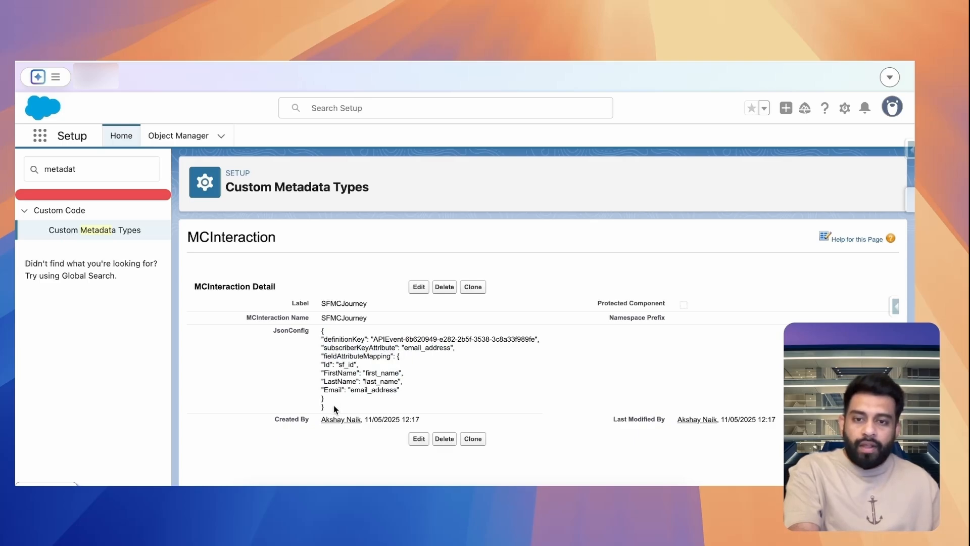
left_click_drag(333, 400, 322, 337)
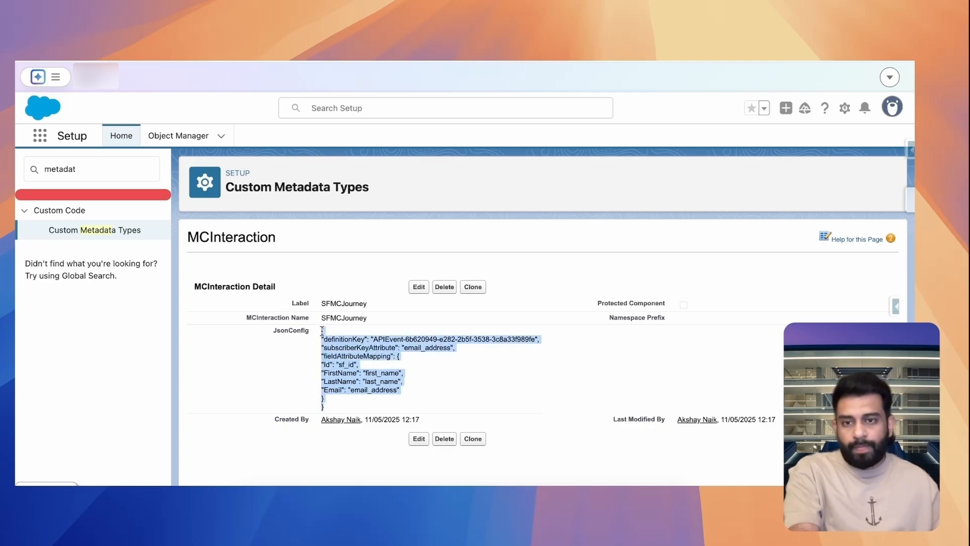
left_click(441, 340)
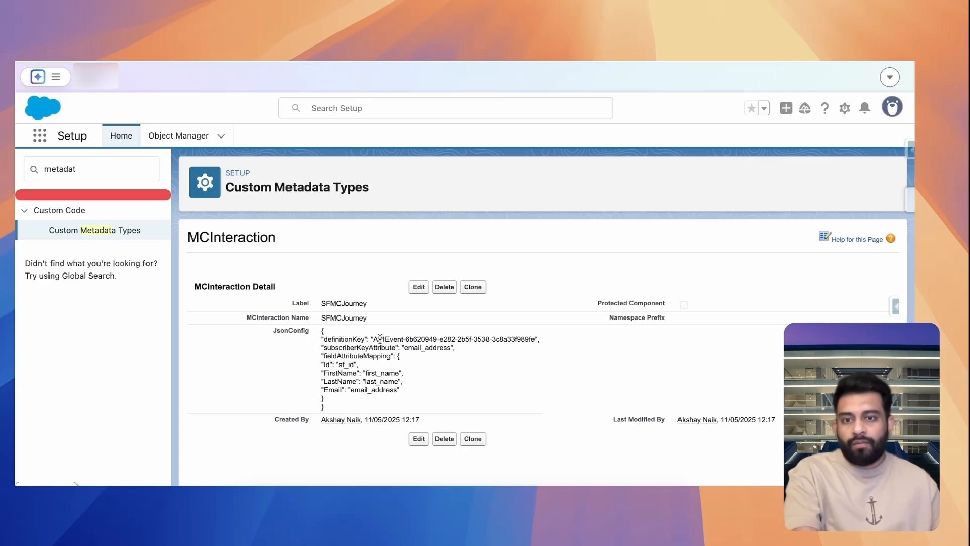
left_click_drag(378, 338, 536, 336)
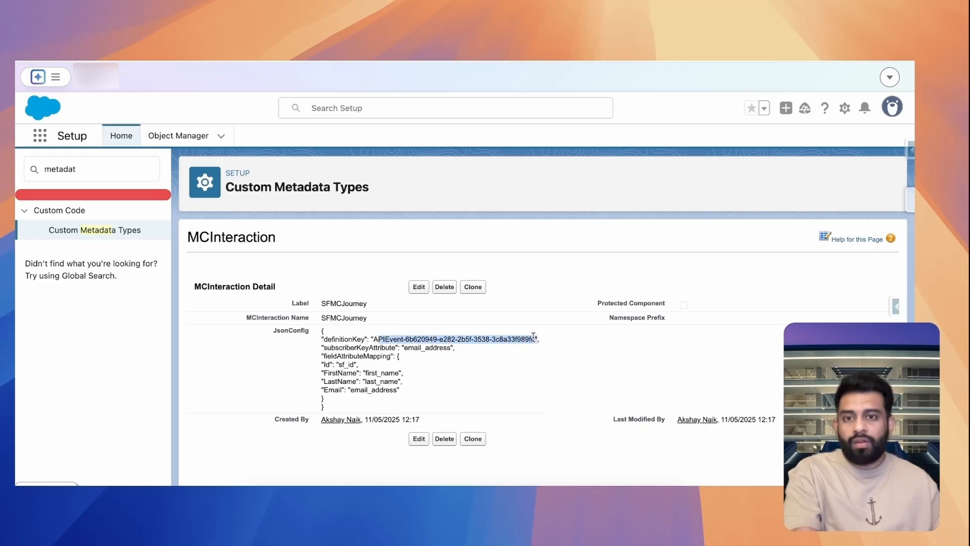
left_click_drag(321, 364, 403, 389)
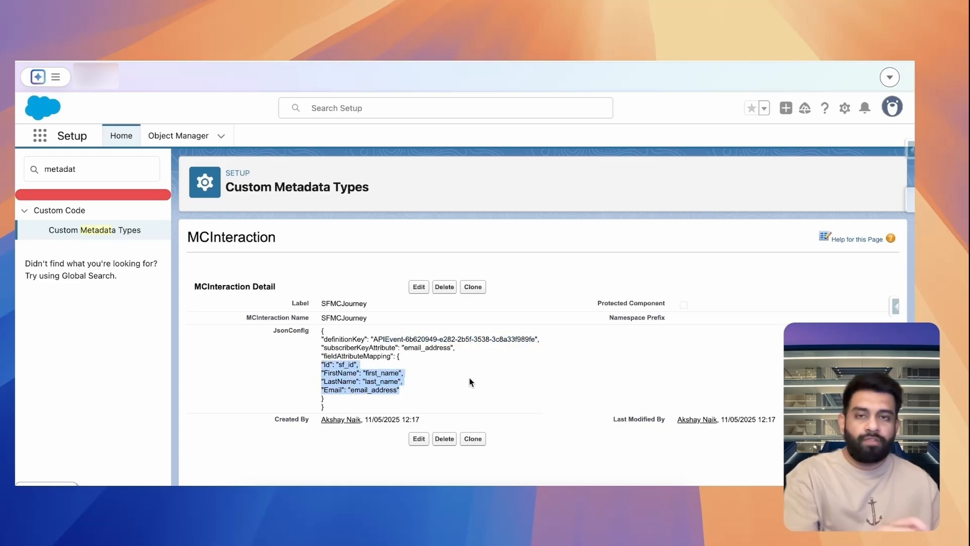
left_click(465, 326)
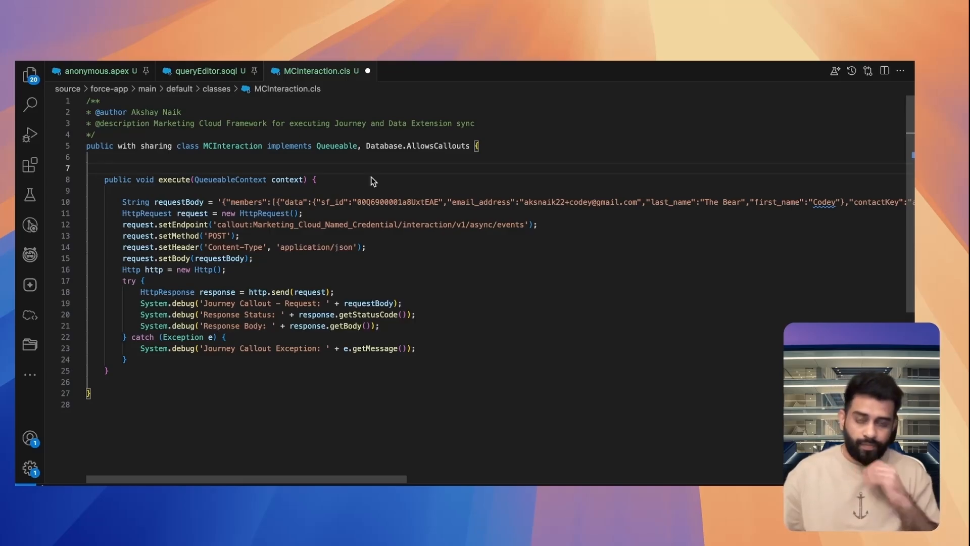
In MCInteraction.cls in VS Code, add List<SObject> recordList and String processName variables plus a public constructor that assigns both
key("ctrl+Left")
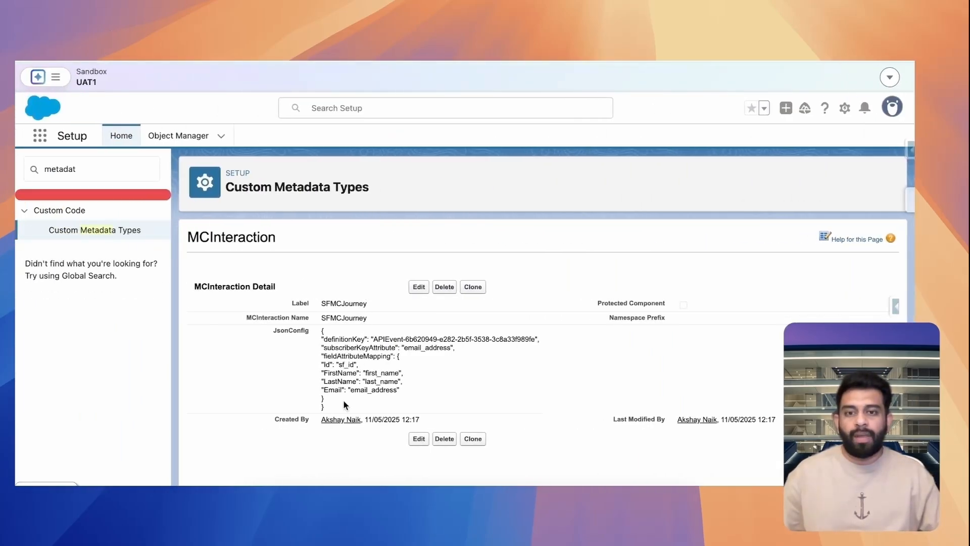
key("ctrl+Right")
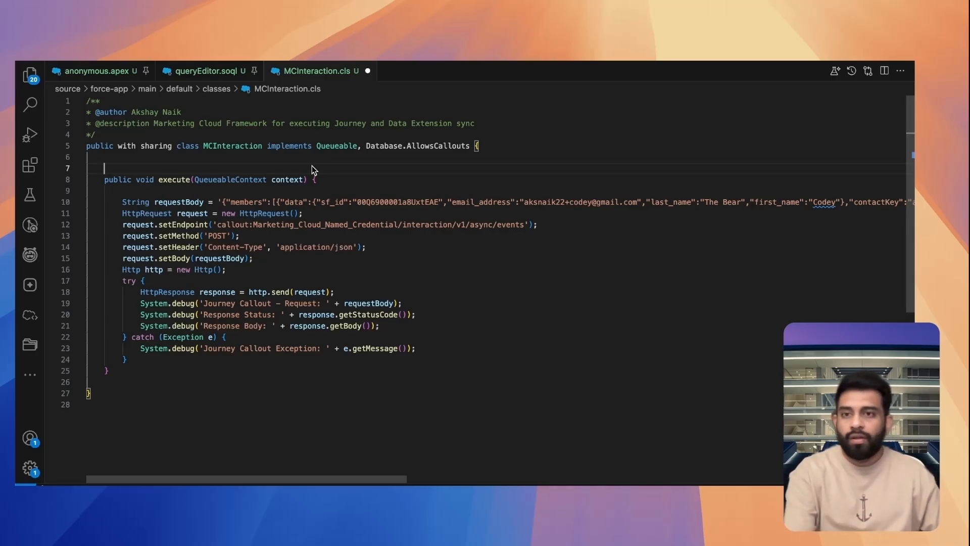
type("List<SObject> recordList;     String processName;      public MCInteraction(List<SObject> recordList, String processName) {         this.recordList = recordList;         this.processName = processName;     }")
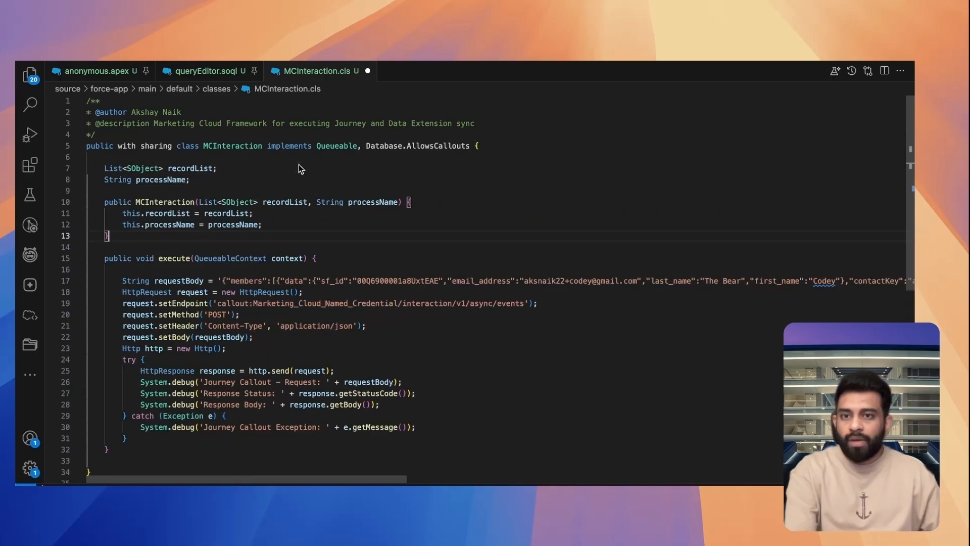
double_click(191, 168)
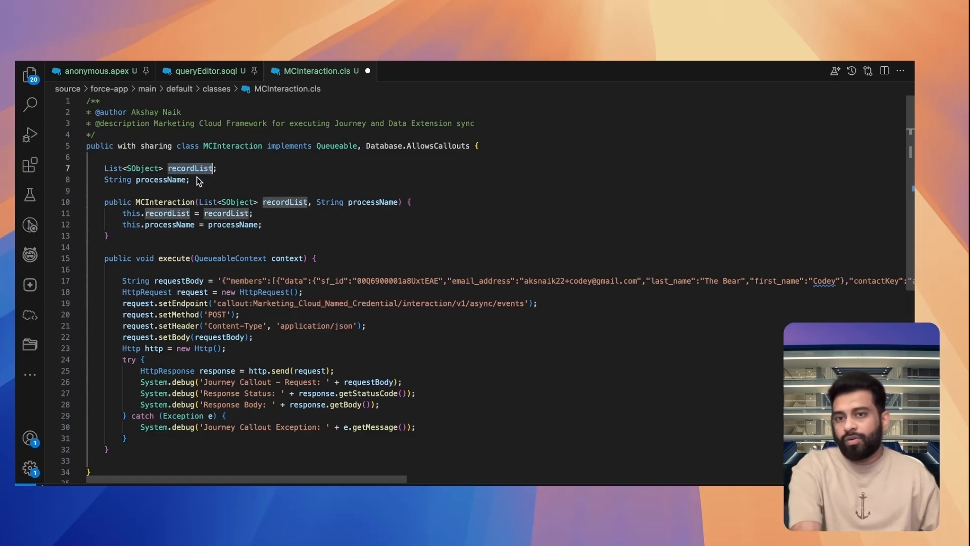
double_click(157, 180)
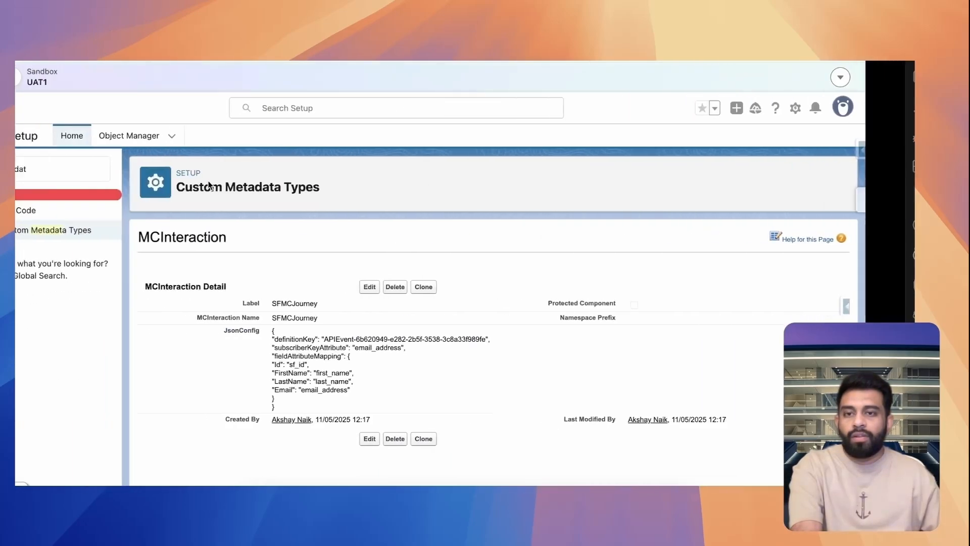
In the execute method, query JsonConfig__c from MCInteraction__mdt by MasterLabel = :processName into mcInteractionJson, and return if it is blank
double_click(306, 306)
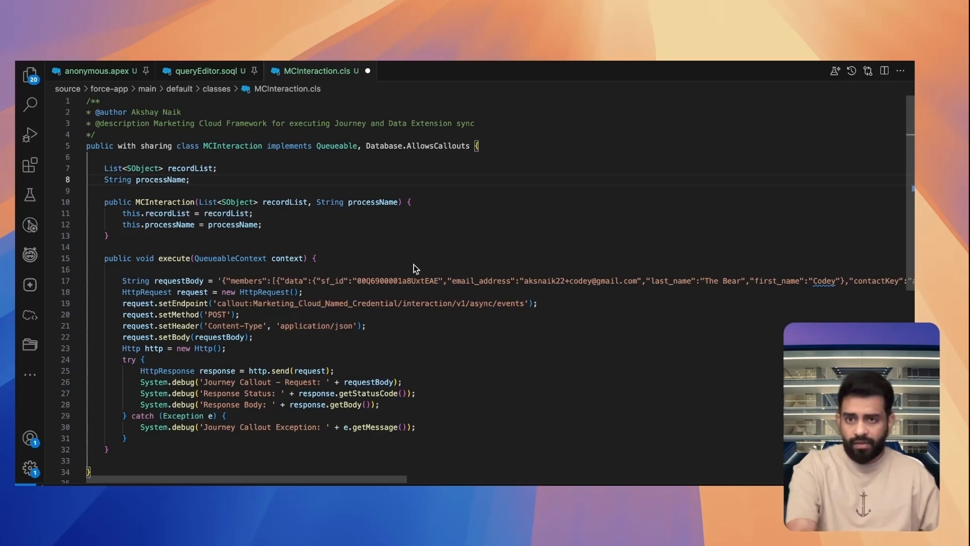
key("super+shift+z")
scroll(381, 268, "down", 2)
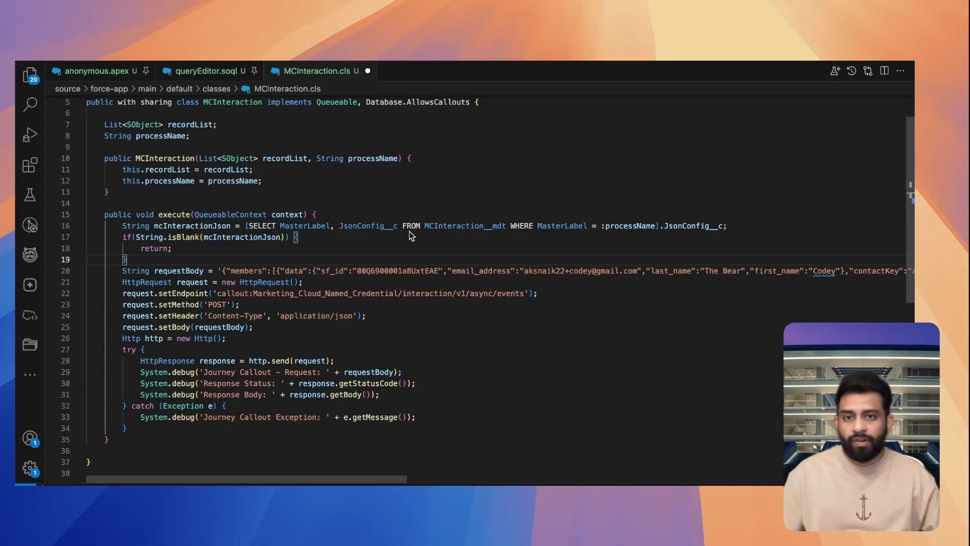
double_click(212, 226)
left_click(223, 250)
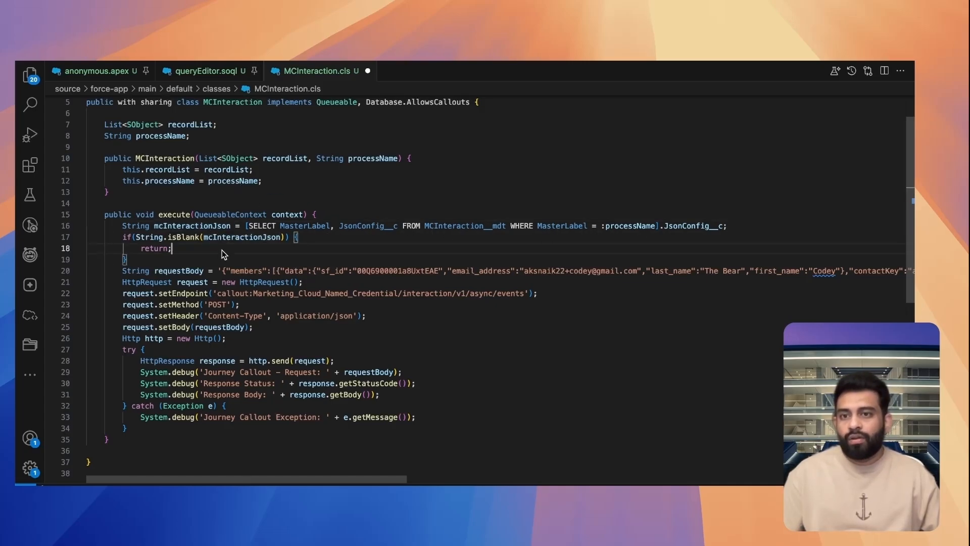
Compare the SFMCJourney record's JsonConfig in Salesforce Setup with the mcInteractionJson query in VS Code
key("ctrl+Left")
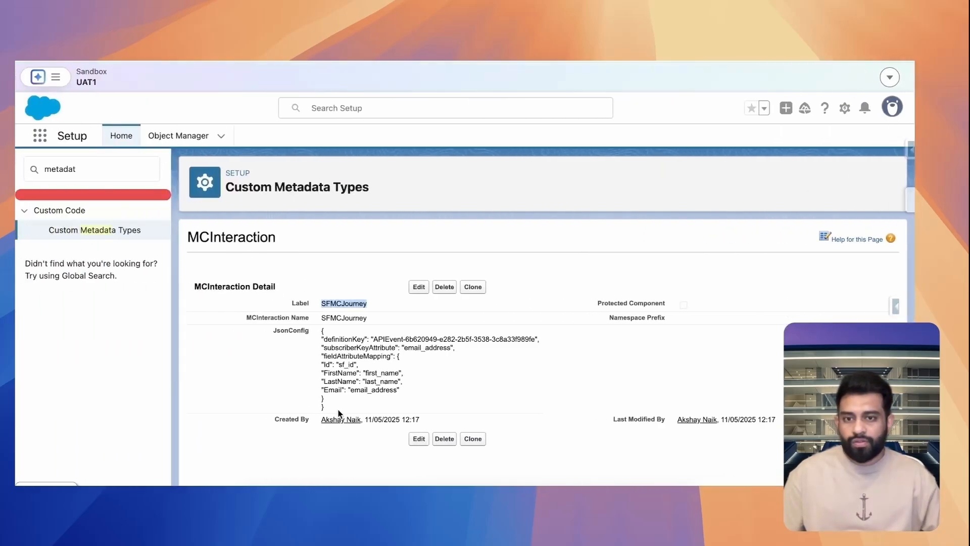
left_click_drag(338, 409, 319, 336)
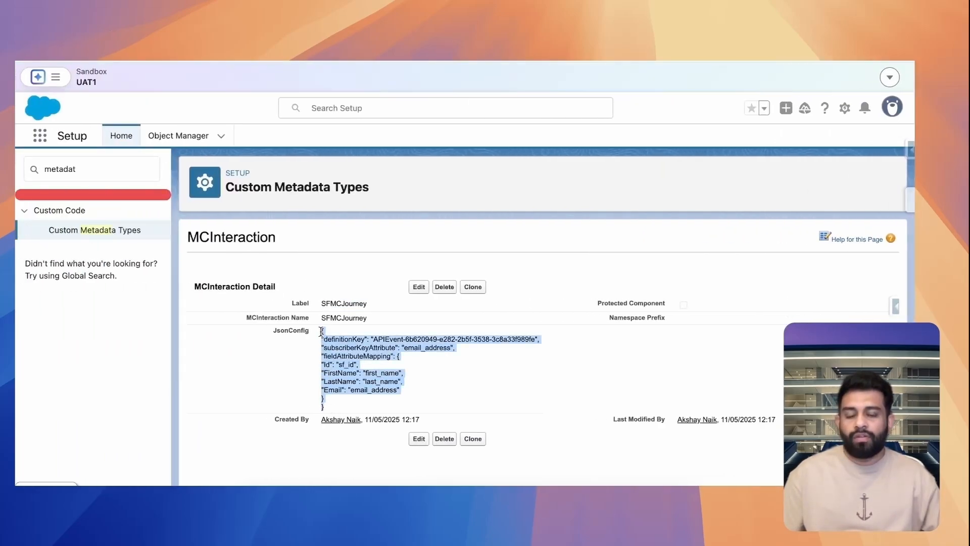
left_click(410, 334)
key("ctrl+Right")
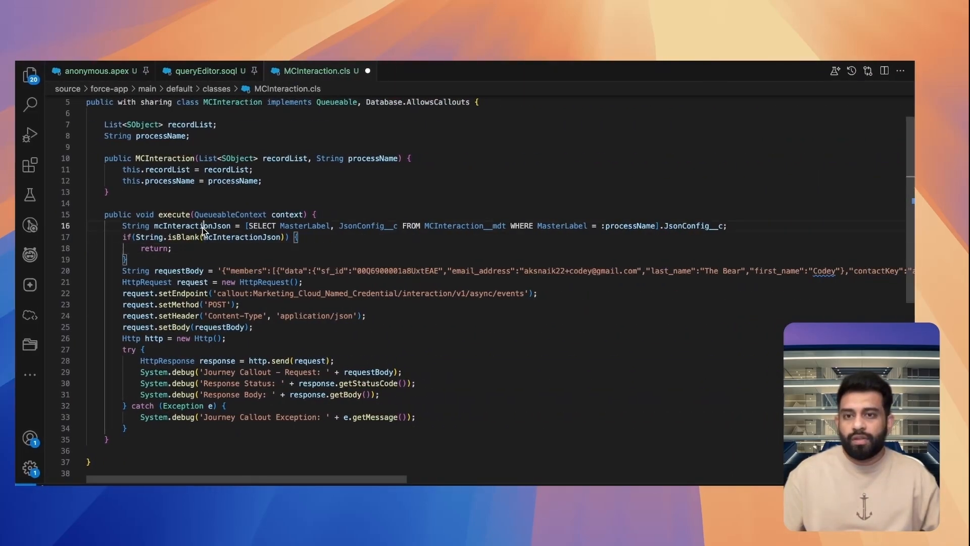
double_click(202, 227)
Add a private MCInteractionWrapper class with String definitionKey, String subscriberKeyAttribute and Map<String, String> fieldAttributeMapping, checking the names against the record's JsonConfig keys
left_click(218, 257)
scroll(271, 240, "down", 2)
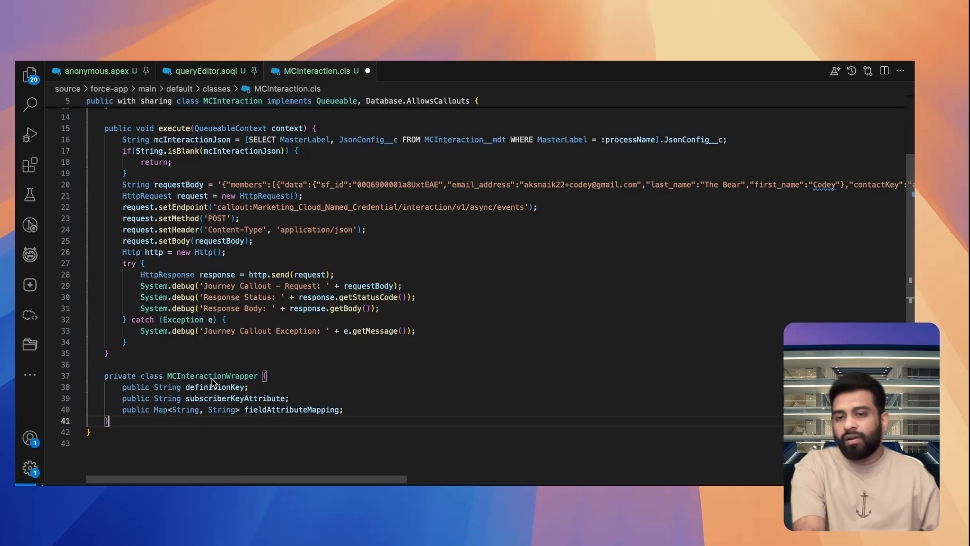
key("super+Tab")
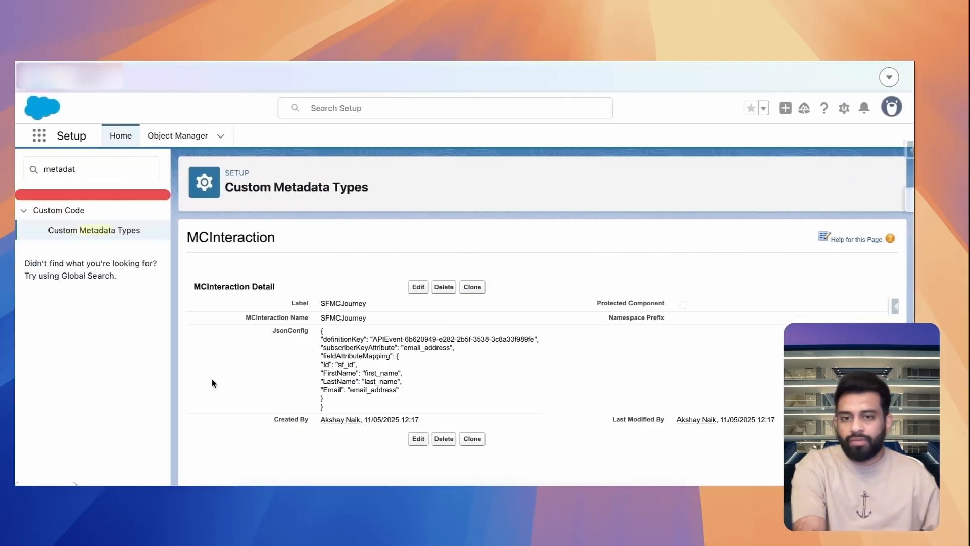
double_click(330, 339)
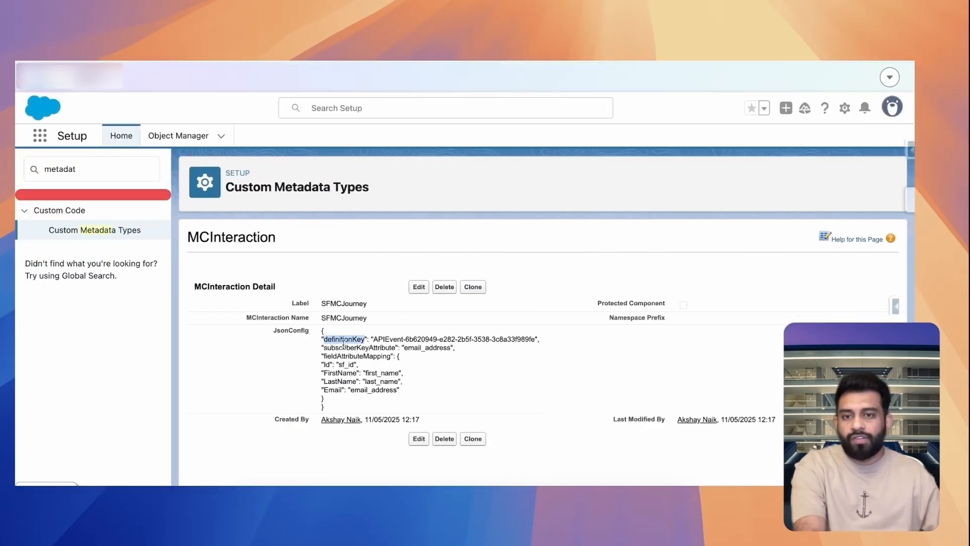
double_click(354, 347)
double_click(346, 356)
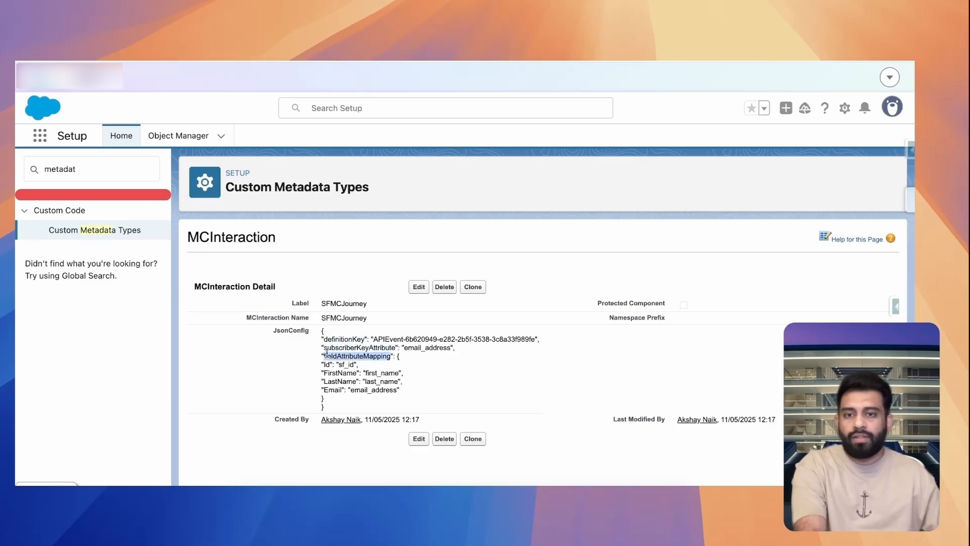
key("ctrl+Right")
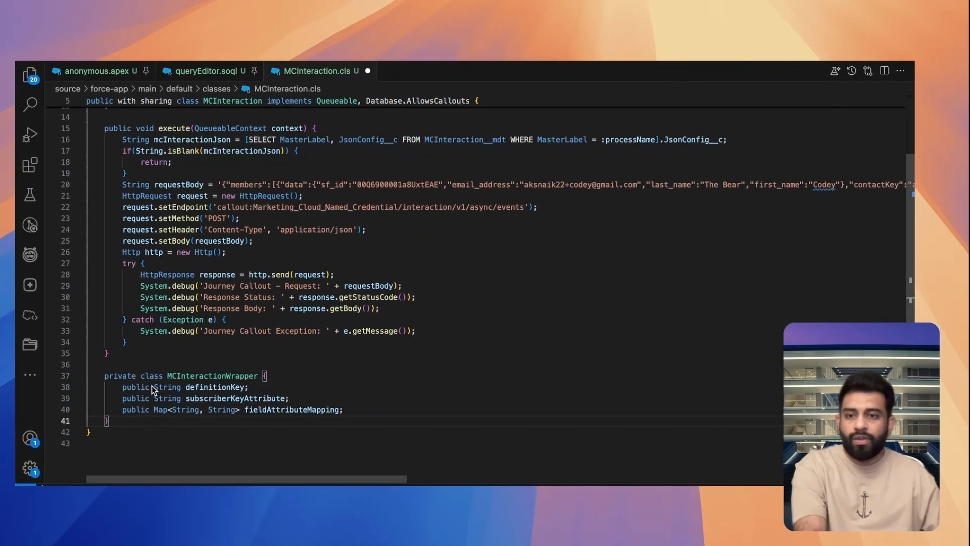
left_click_drag(154, 388, 339, 410)
left_click(341, 409)
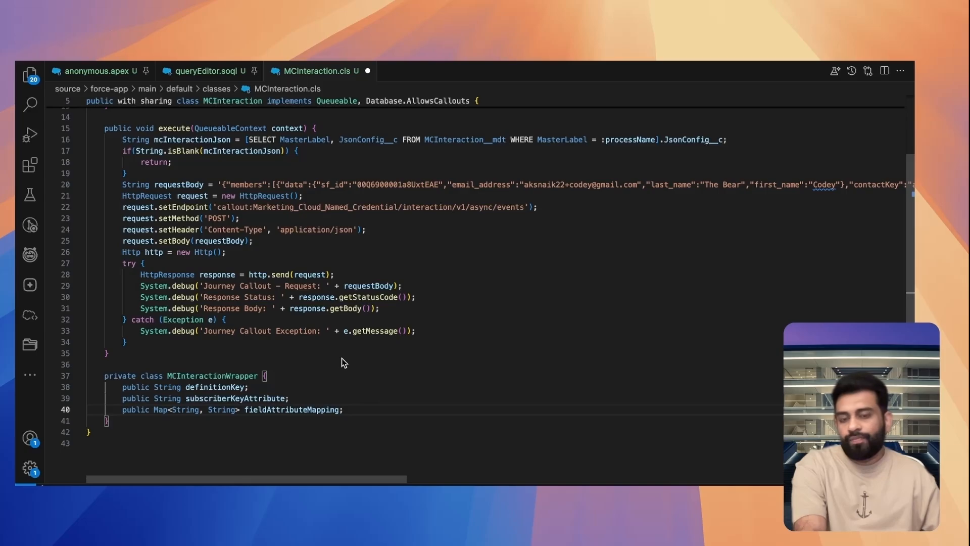
In execute, deserialize mcInteractionJson into an MCInteractionWrapper named mcInteractObj and set requestBody to getJourneyRequestBody(mcInteractObj, recordList)
scroll(342, 358, "up", 3)
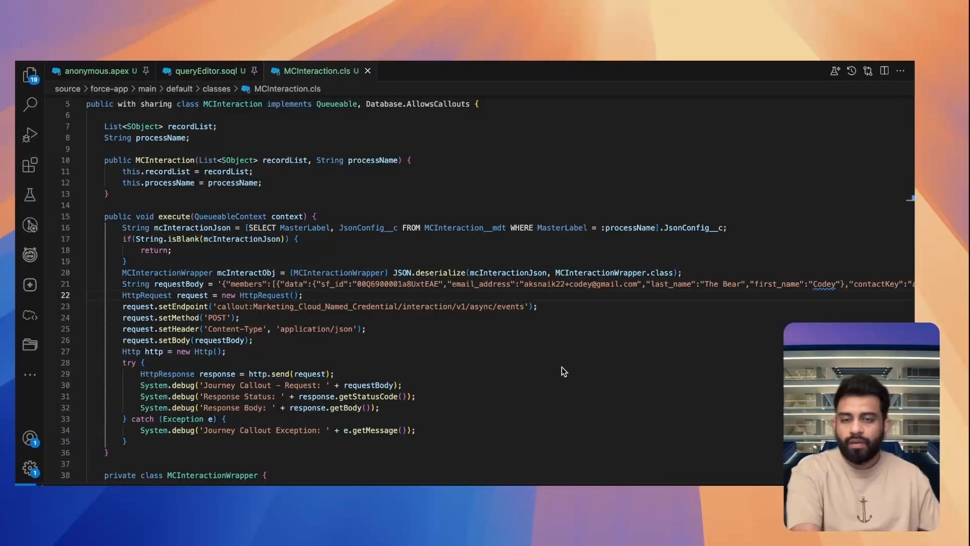
left_click(470, 329)
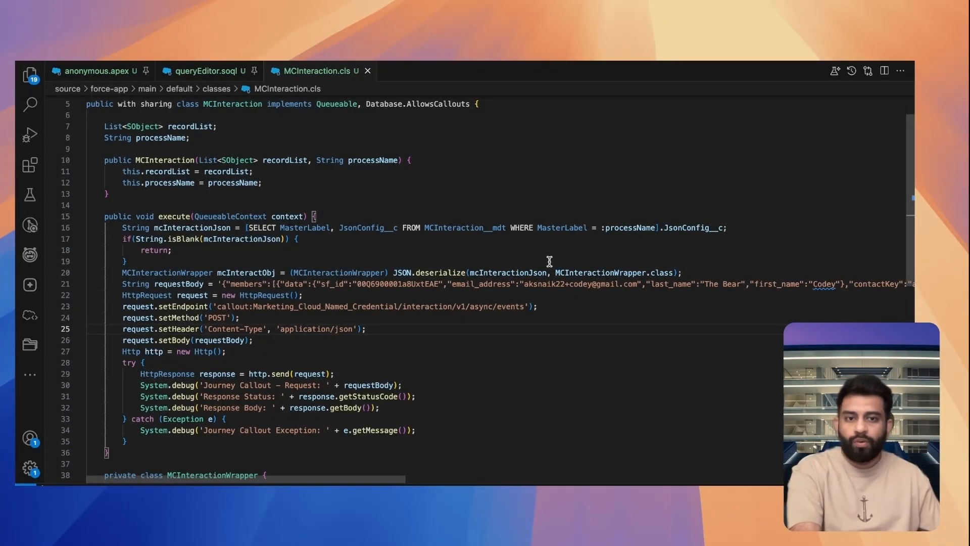
double_click(242, 274)
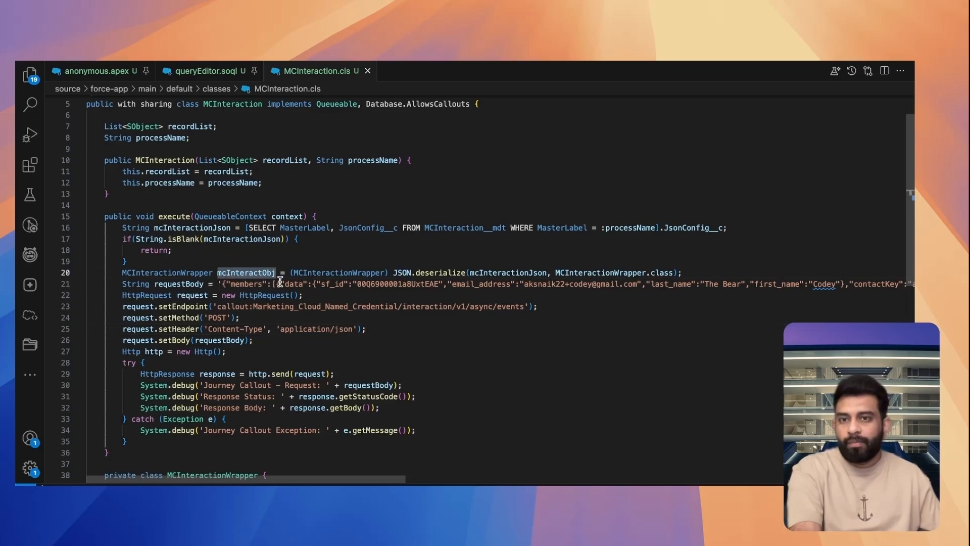
double_click(199, 126)
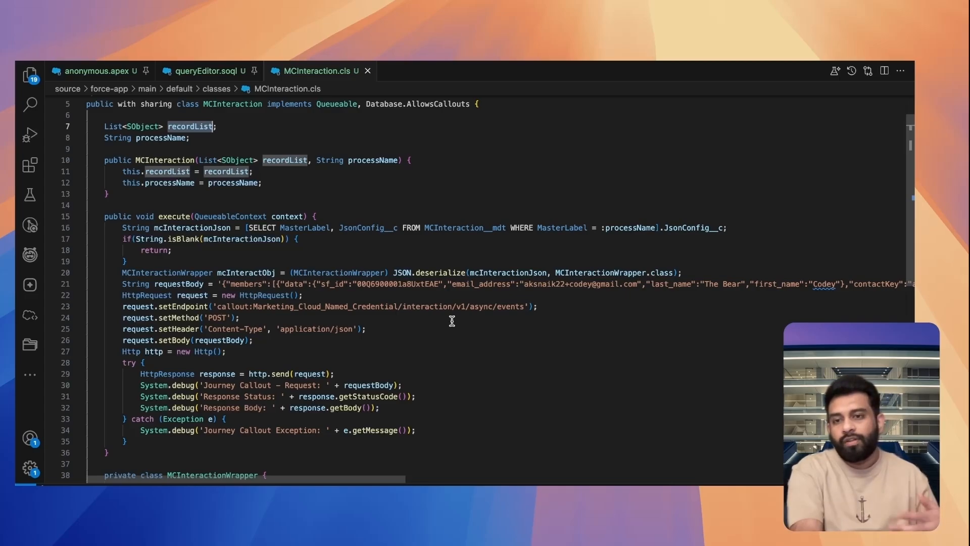
key("super+shift+z")
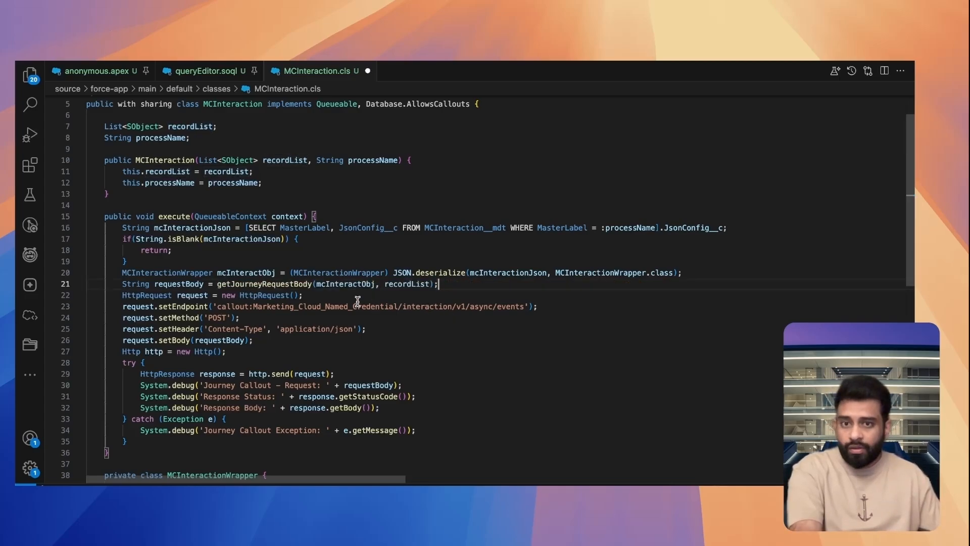
Add a private static String getJourneyRequestBody method that maps recordList fields into members and returns serialized JSON with eventDefinitionKey and members
double_click(288, 283)
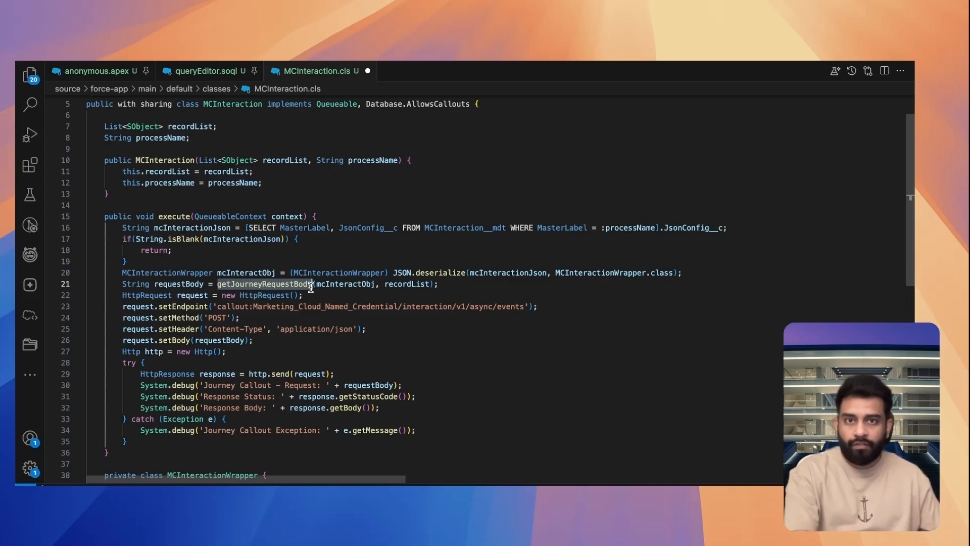
key("shift+super+z")
key("shift+super+z")
key("shift+super+z")
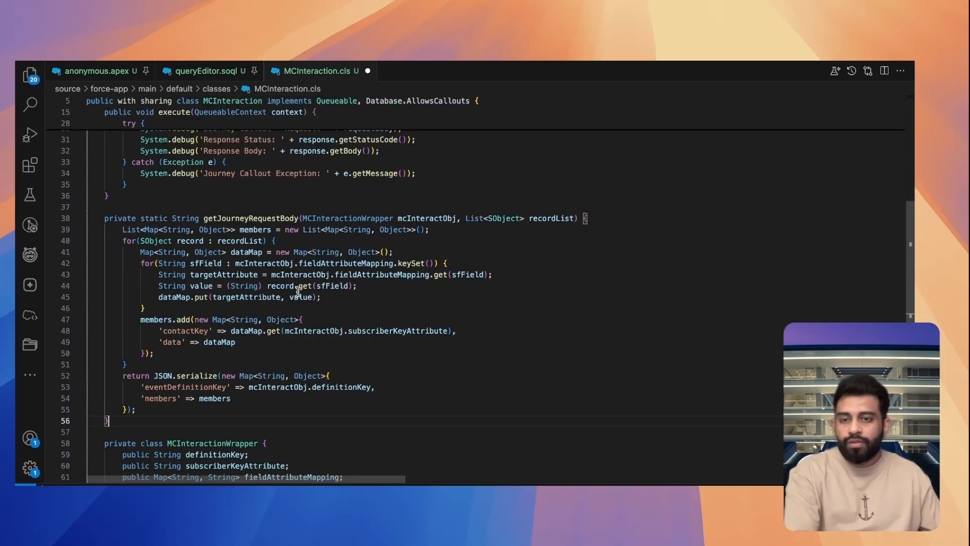
Review the getJourneyRequestBody method's mcInteractObj and recordList parameters and its loop over the records
double_click(264, 218)
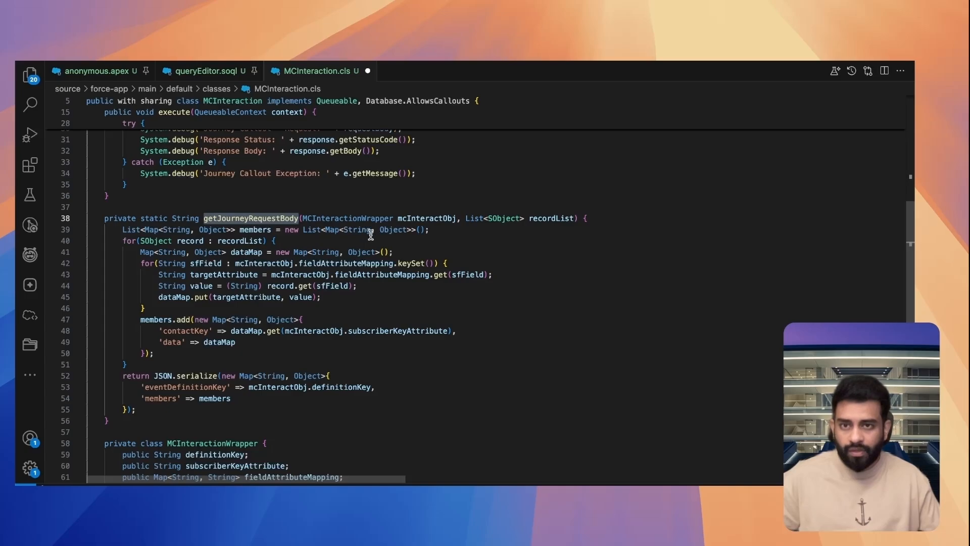
left_click(344, 242)
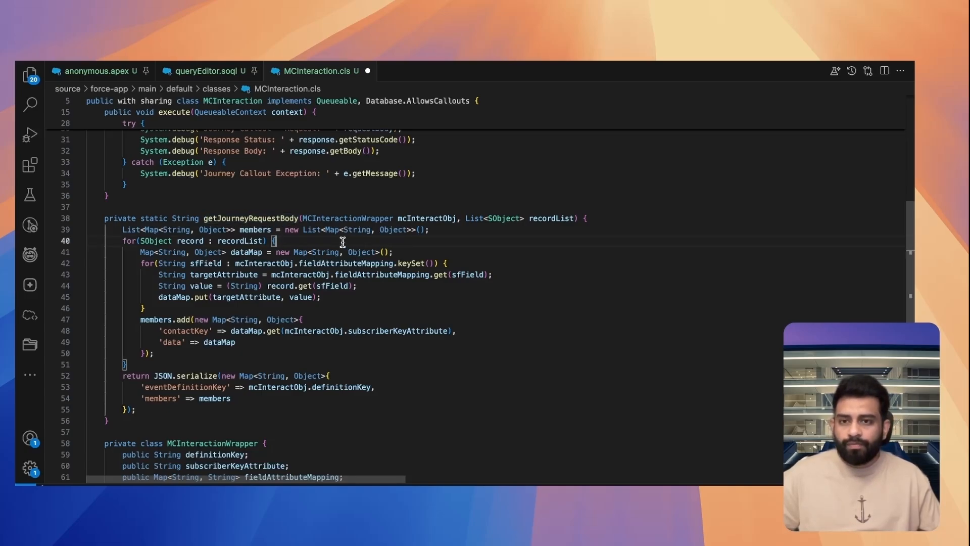
double_click(411, 221)
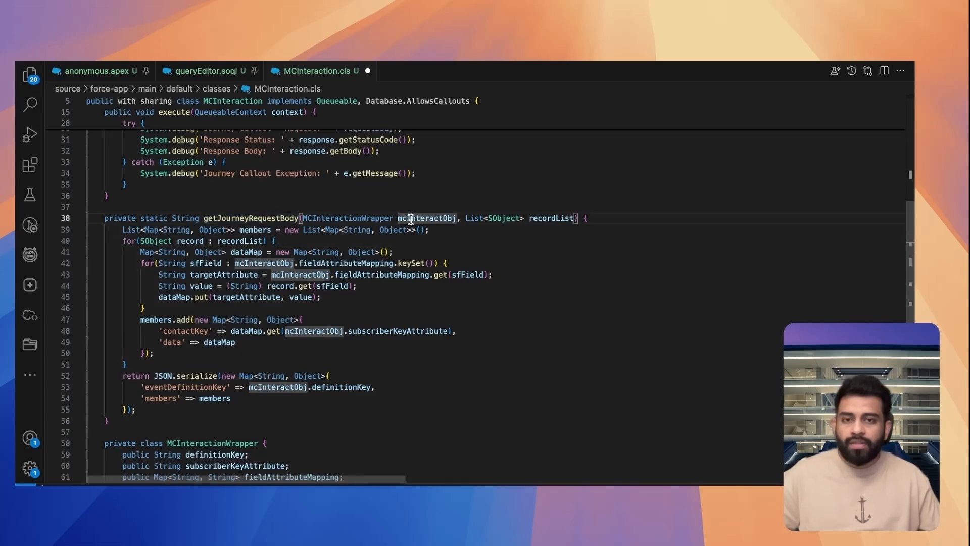
double_click(554, 220)
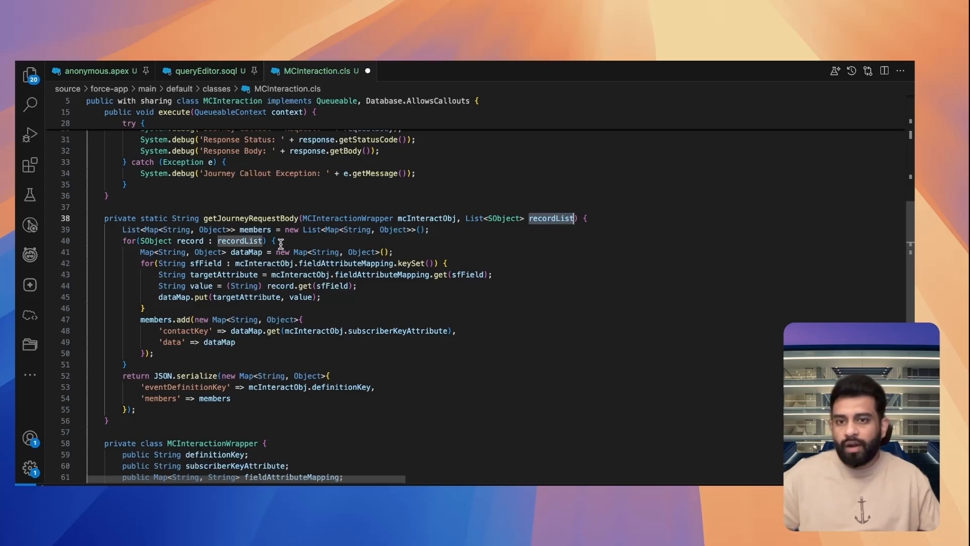
left_click_drag(277, 242, 126, 243)
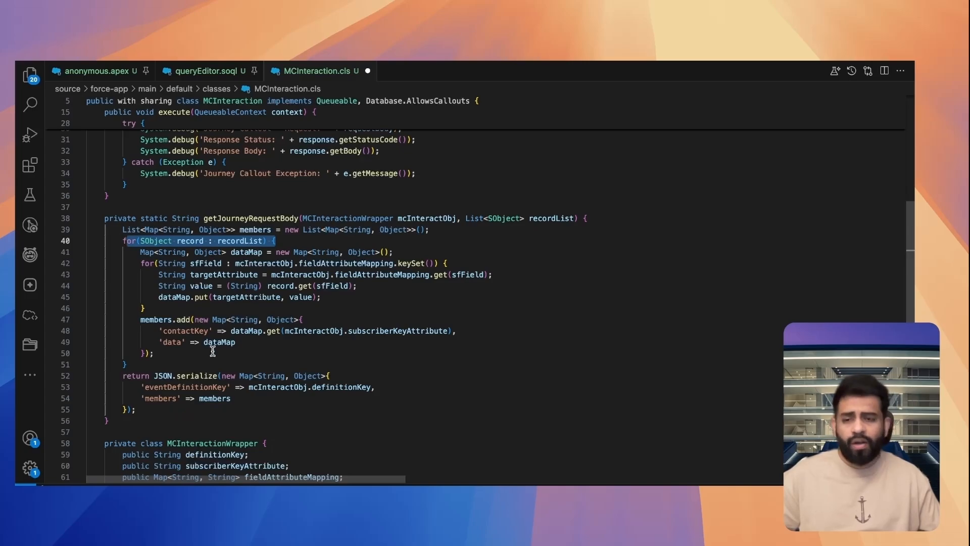
left_click(291, 361)
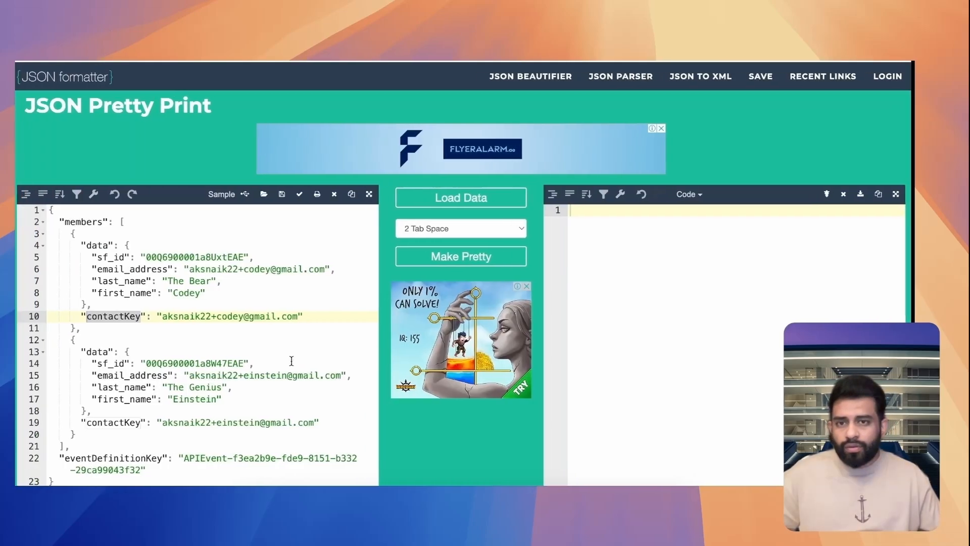
Switch to JSON Formatter and examine the sample payload's eventDefinitionKey, members array, data attributes and contactKey
left_click(144, 328)
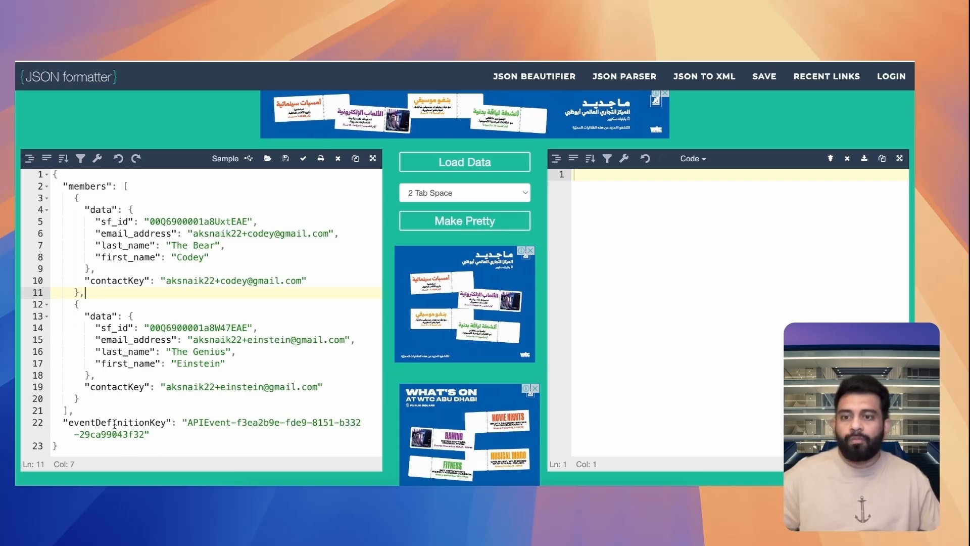
double_click(116, 421)
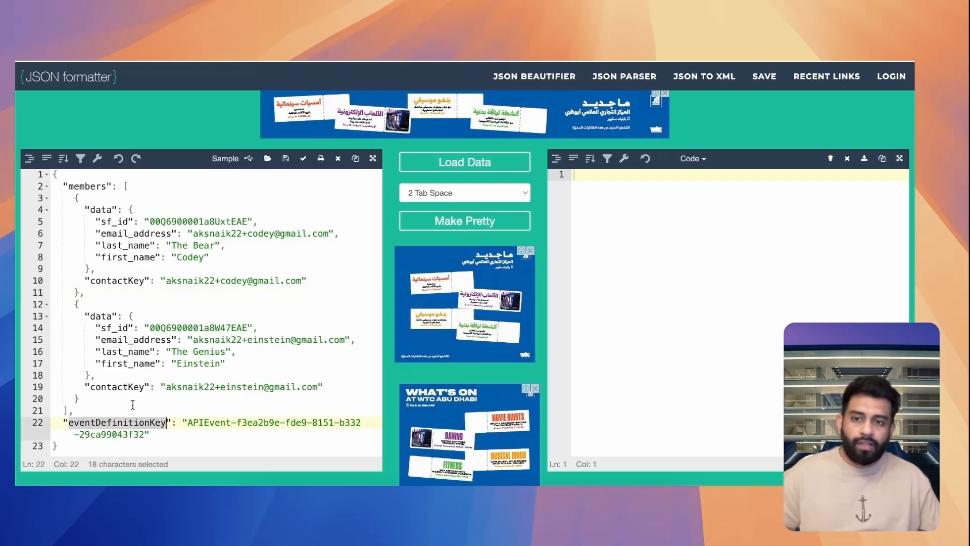
double_click(90, 203)
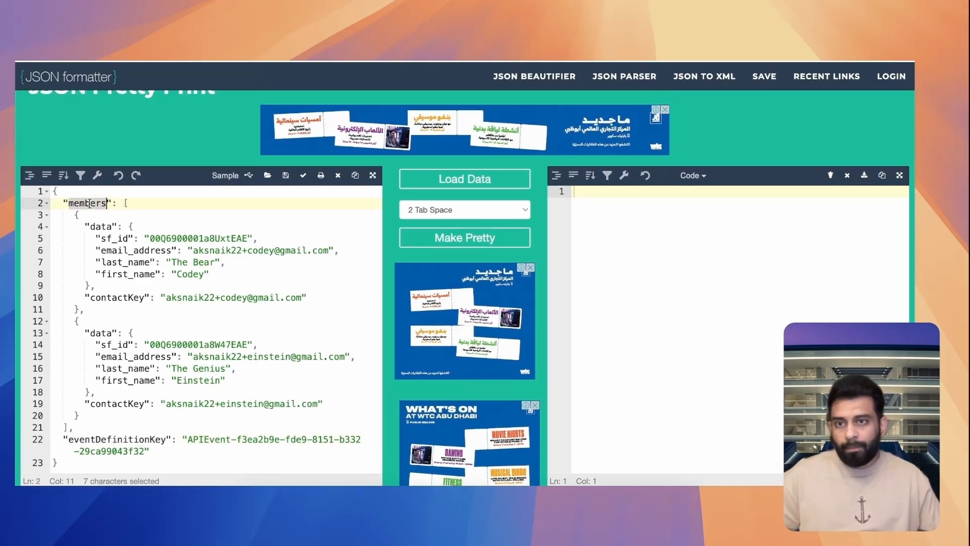
left_click_drag(125, 204, 123, 242)
left_click(90, 275)
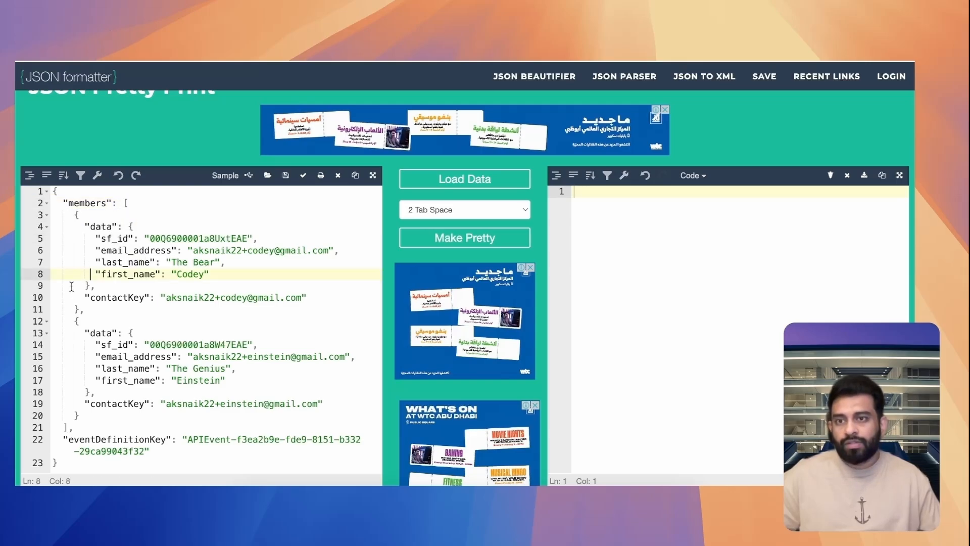
left_click_drag(74, 216, 84, 309)
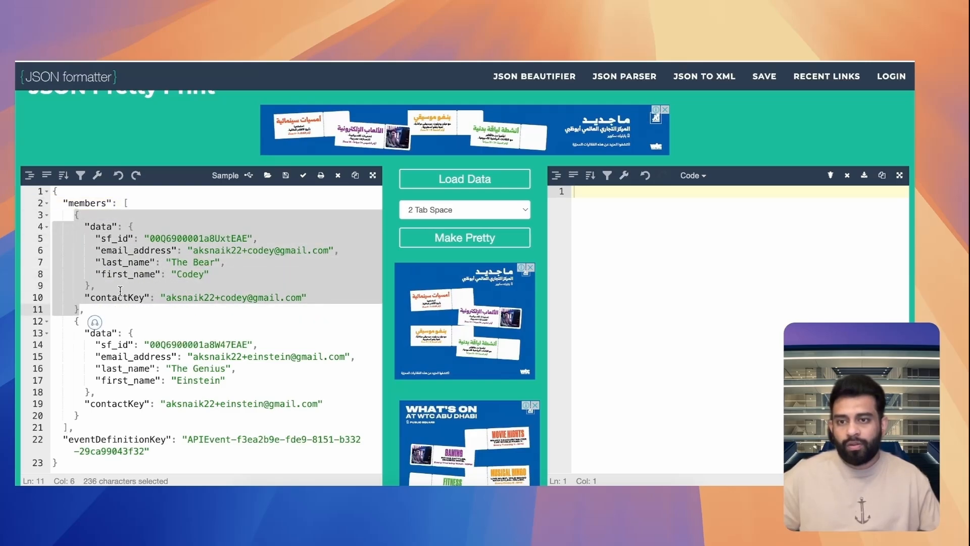
left_click(97, 285)
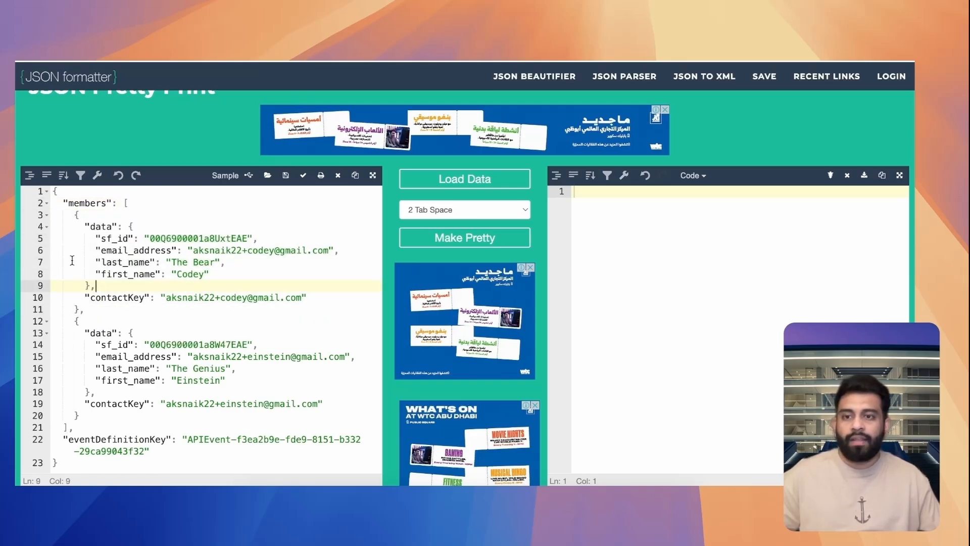
double_click(106, 226)
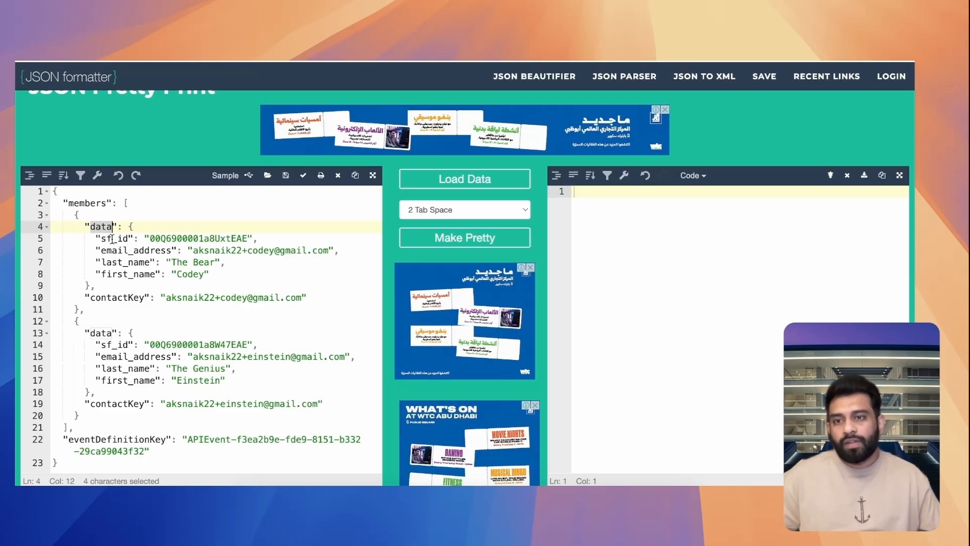
double_click(111, 239)
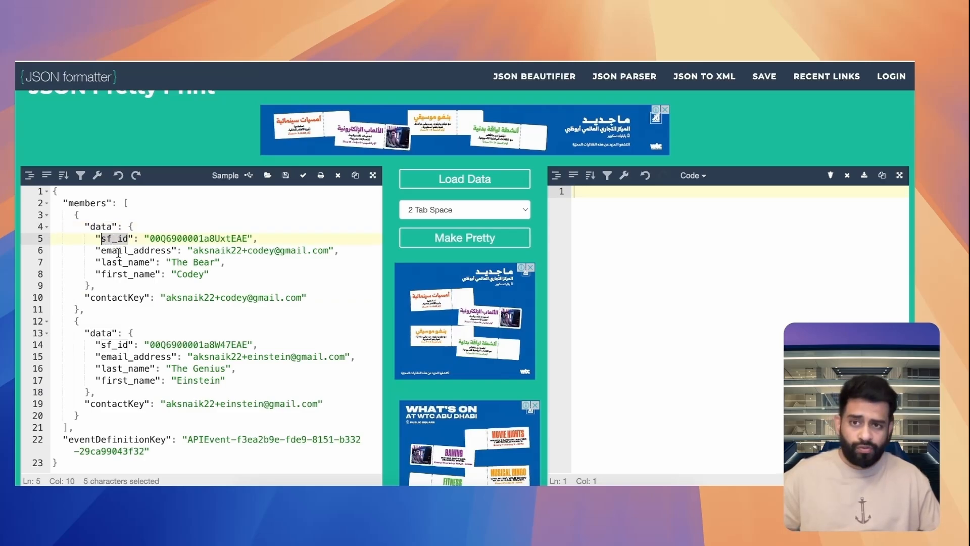
double_click(171, 238)
double_click(110, 297)
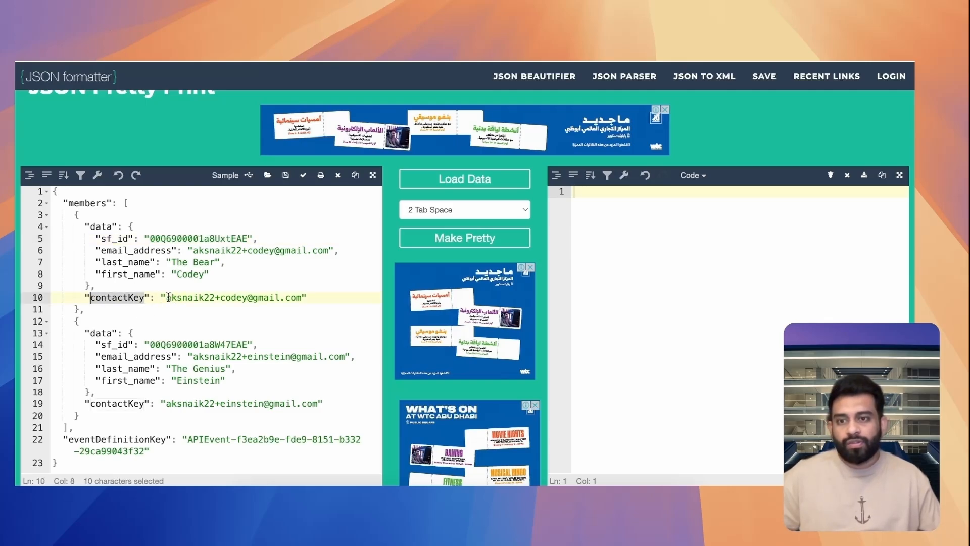
left_click_drag(167, 298, 313, 297)
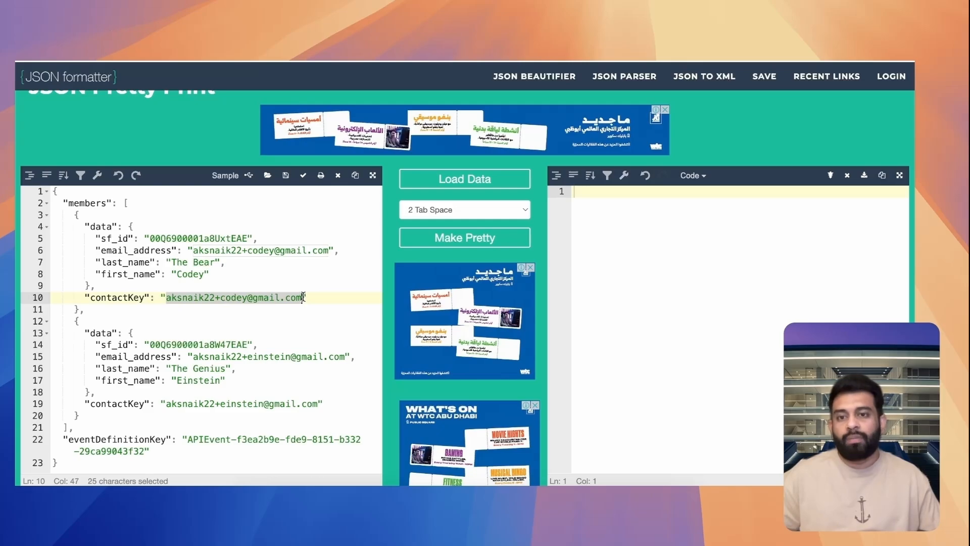
left_click(282, 274)
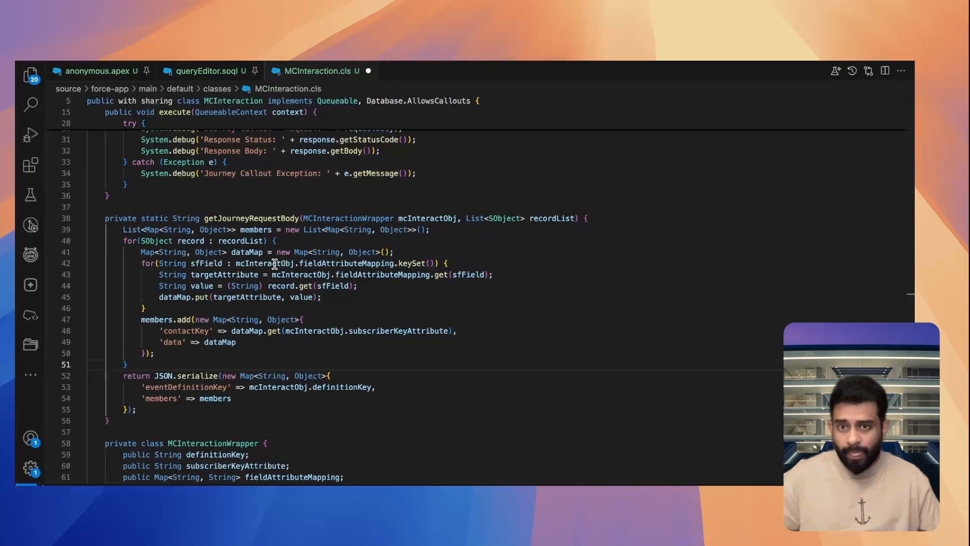
In VS Code, examine how getJourneyRequestBody fills eventDefinitionKey, members, contactKey and dataMap through the sfField and targetAttribute mapping loop
double_click(203, 387)
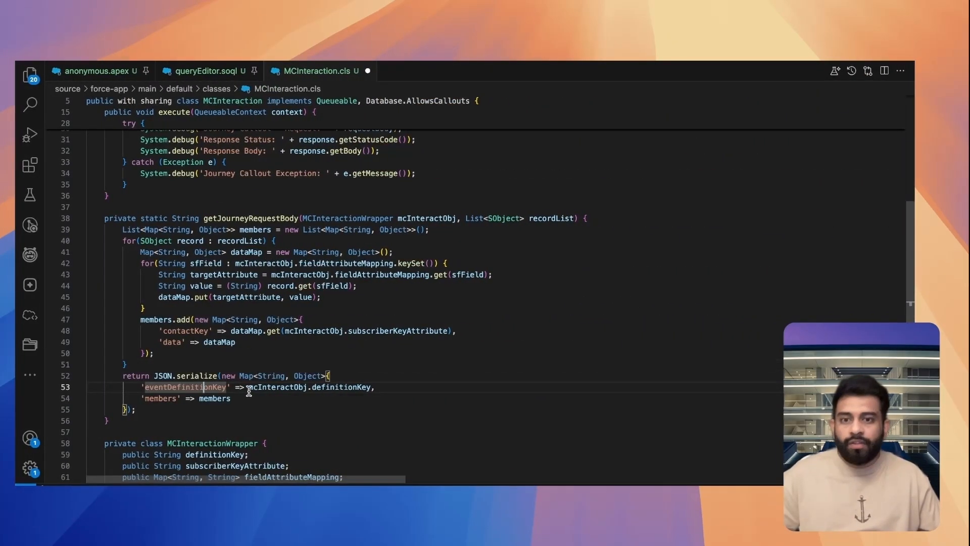
left_click(214, 398)
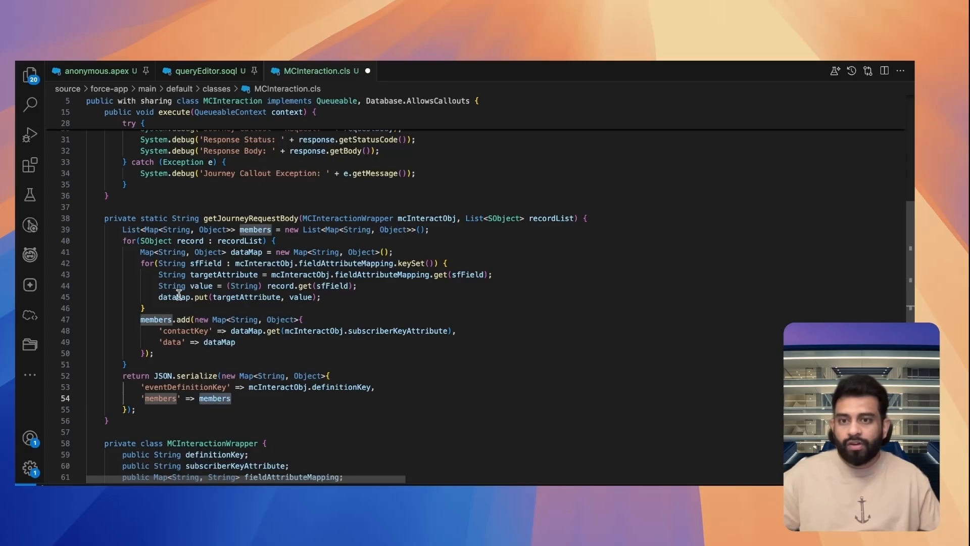
left_click(182, 332)
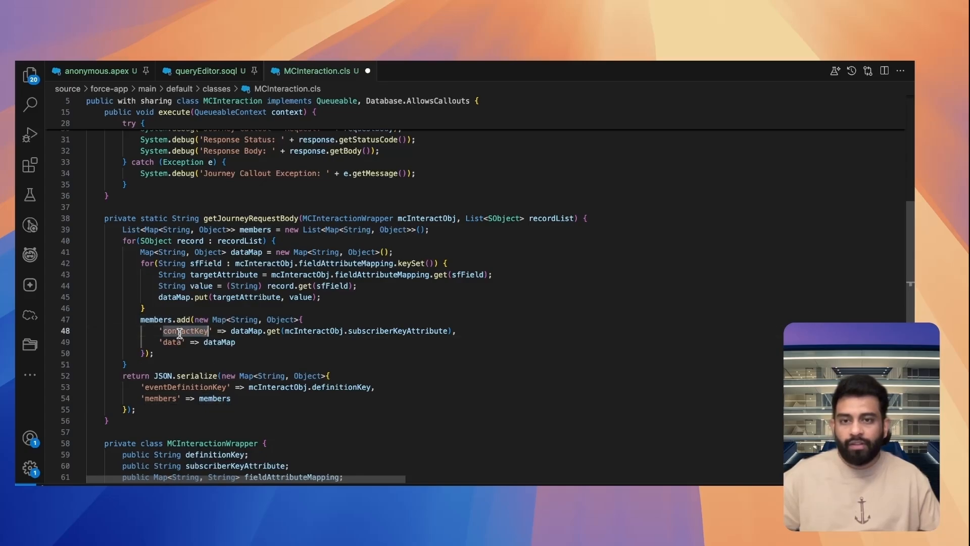
left_click(223, 342)
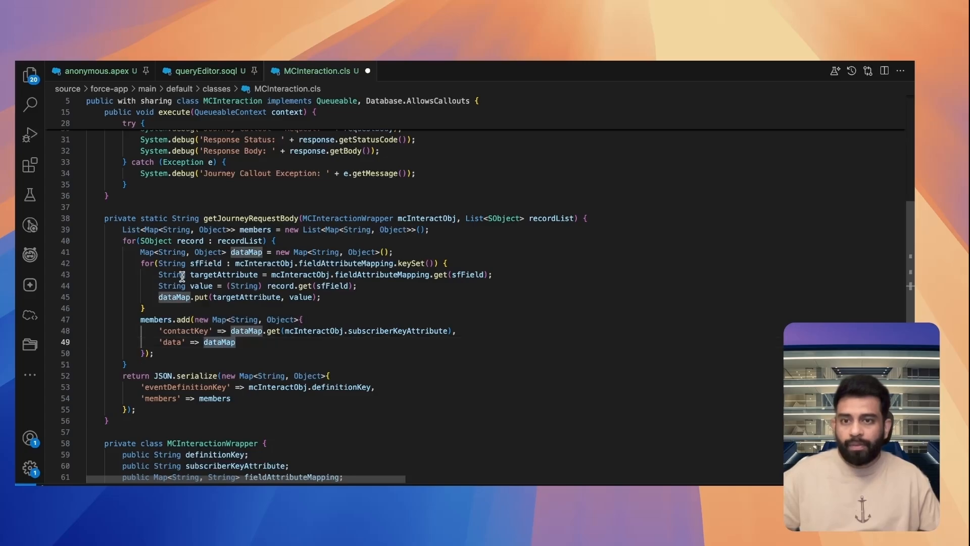
left_click_drag(141, 263, 156, 304)
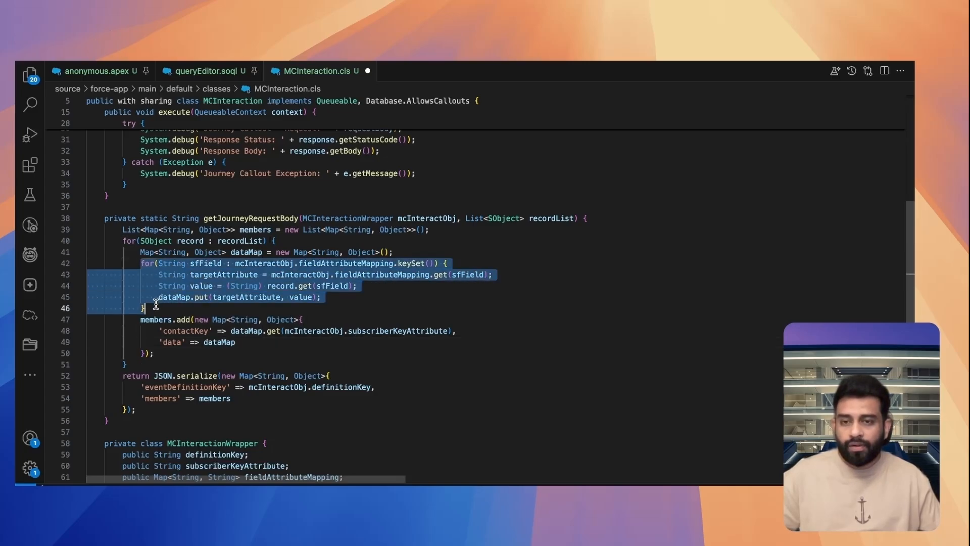
left_click(284, 304)
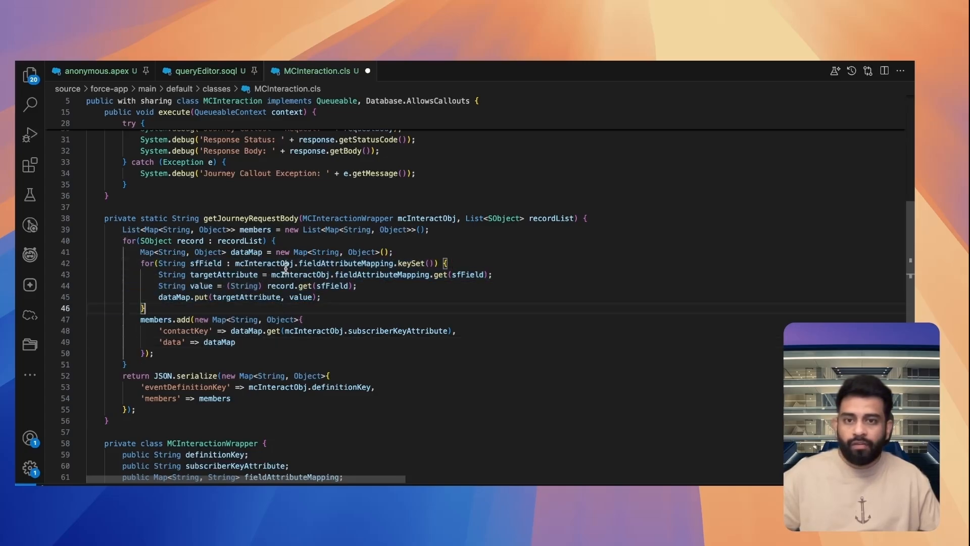
double_click(211, 262)
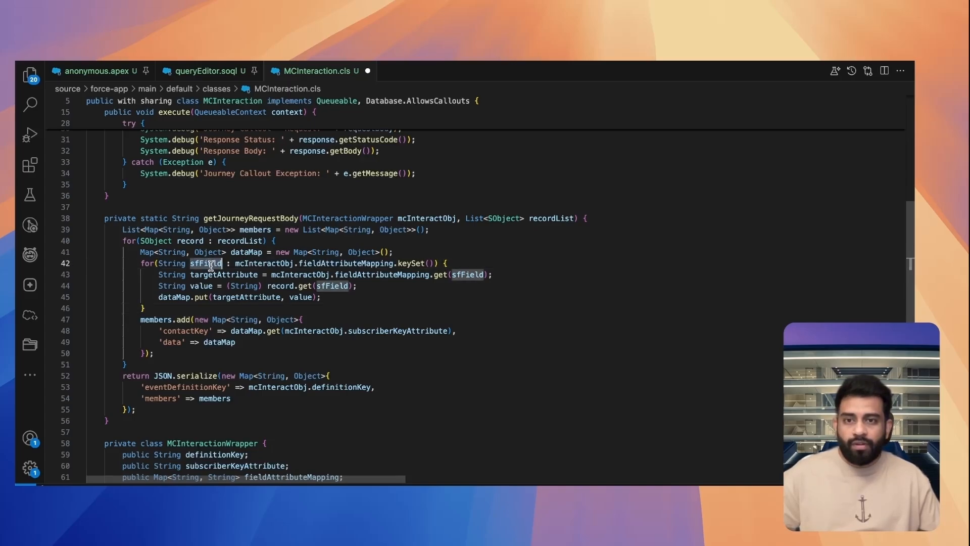
double_click(215, 274)
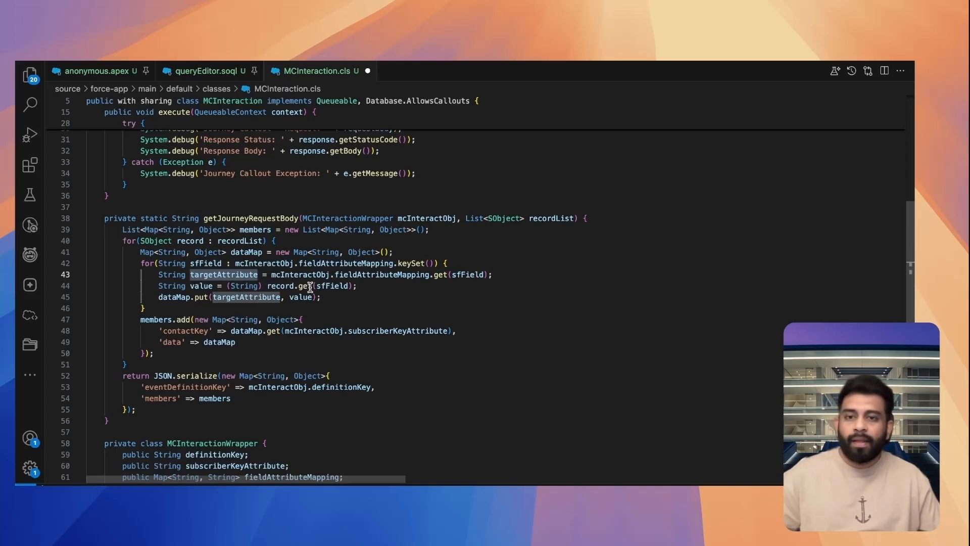
double_click(179, 296)
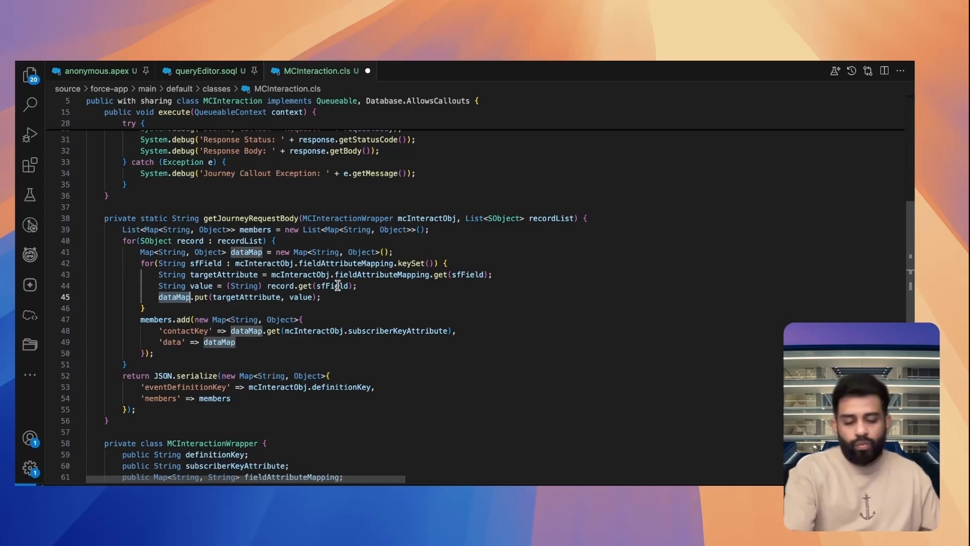
Save MCInteraction.cls and locate where execute calls the getJourneyRequestBody method
key("super+s")
scroll(410, 327, "up", 3)
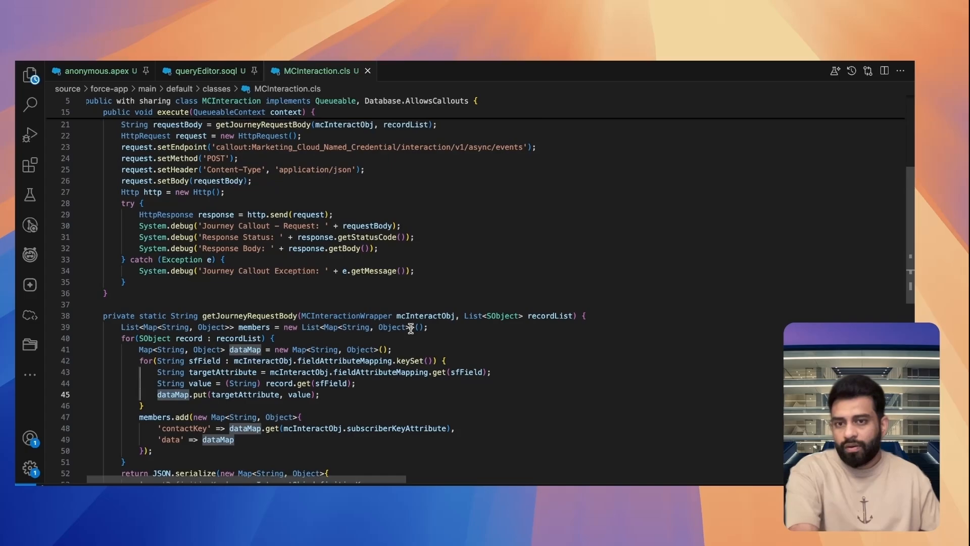
left_click(256, 316)
scroll(260, 303, "up", 3)
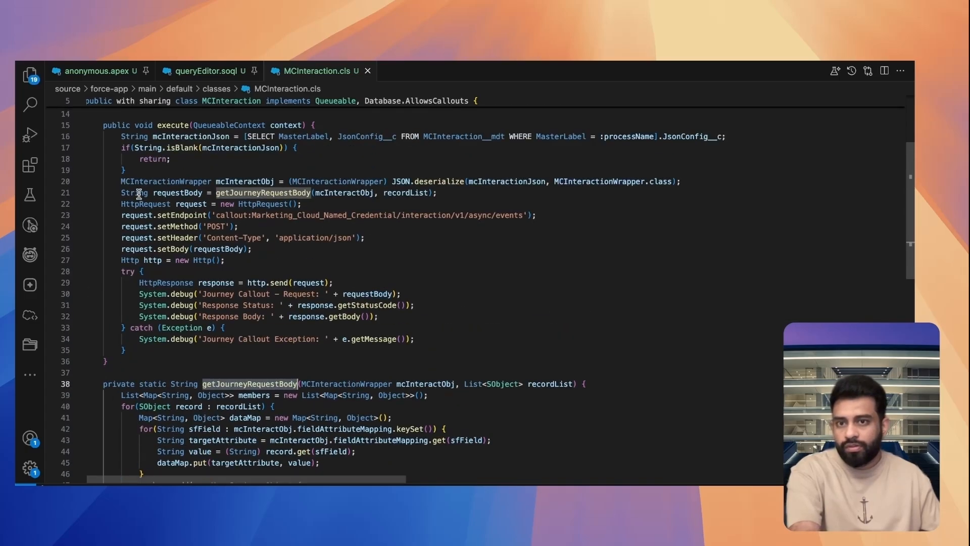
Deploy the MCInteraction.cls source to the org
left_click(163, 192)
scroll(445, 222, "up", 1)
left_click(461, 221)
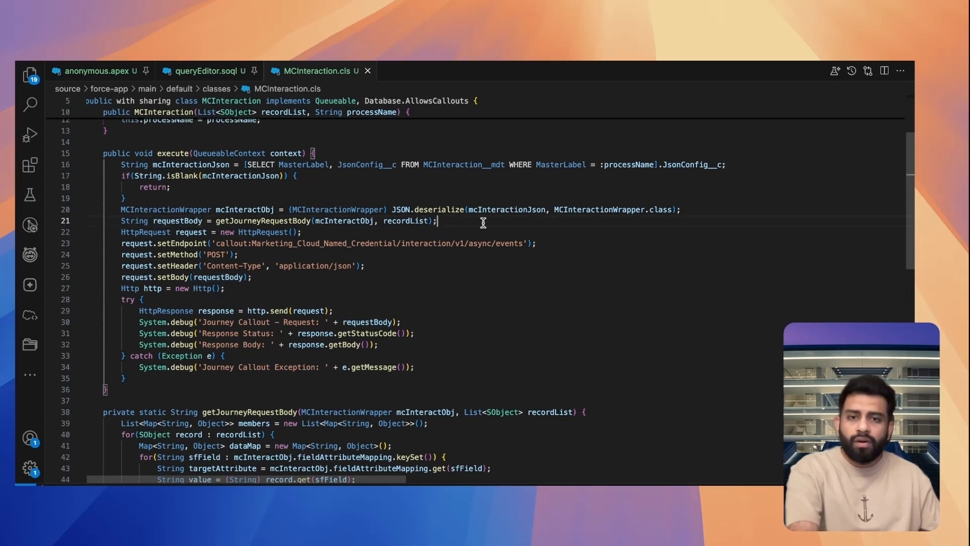
key("alt+d")
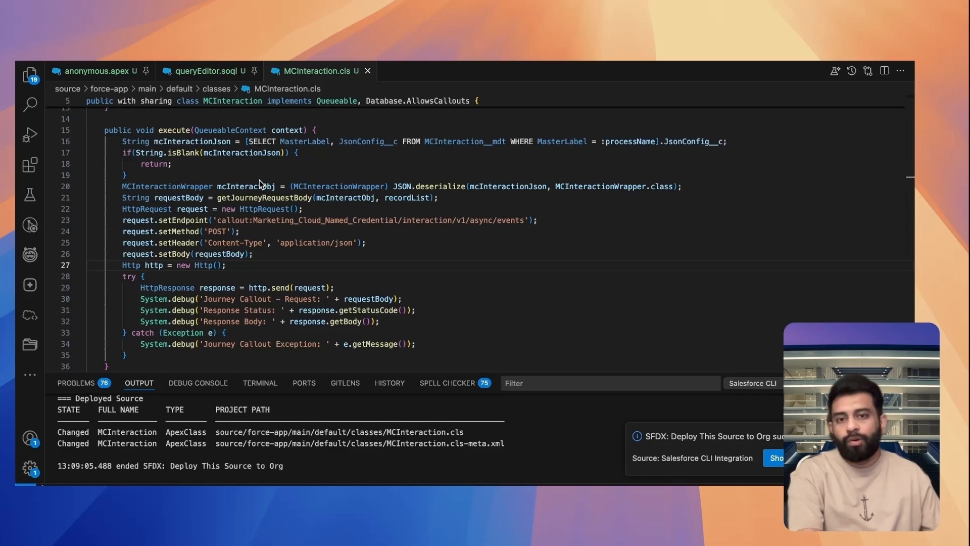
Paste the test snippet querying two leads and enqueuing MCInteraction with leads and 'SFMCJourney' above the class declaration, and save the file
scroll(215, 174, "up", 5)
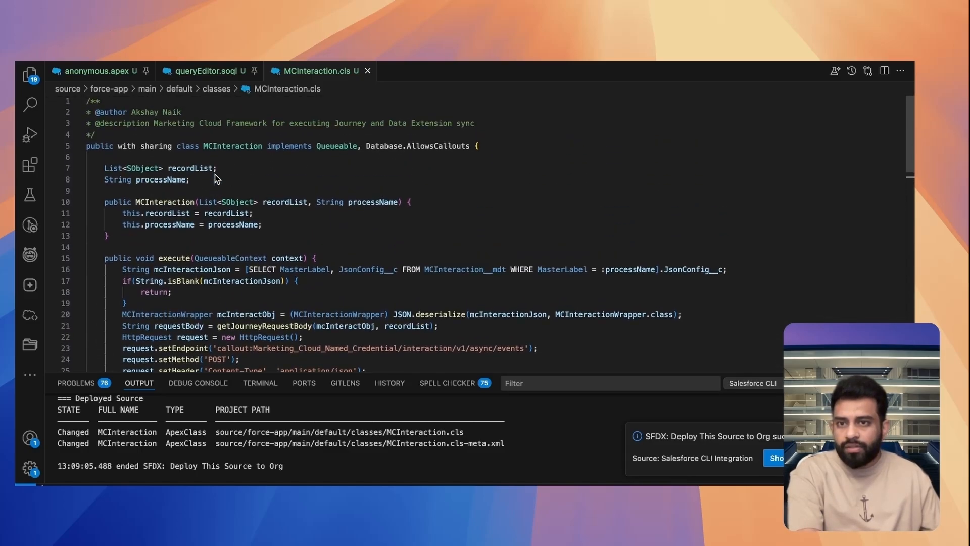
left_click(141, 132)
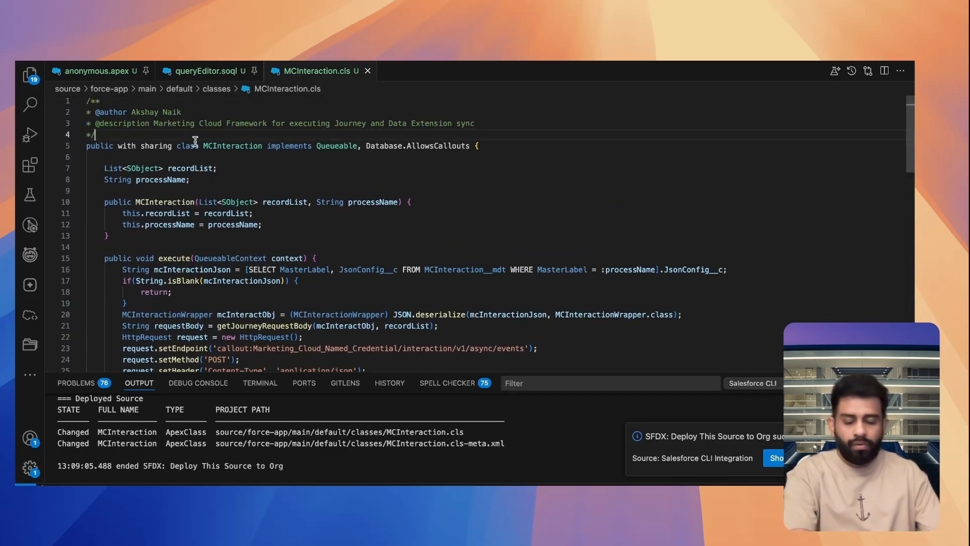
key("Return")
type("List<Lead> leads = [SELECT Id, FirstName, LastName, Email FROM Lead WHERE Id IN ('00Q6900001a8UxtEAE','00Q6900001a8W47EAE')]; System.enqueueJob(new MCInteraction(leads, 'SFMCJourney'));")
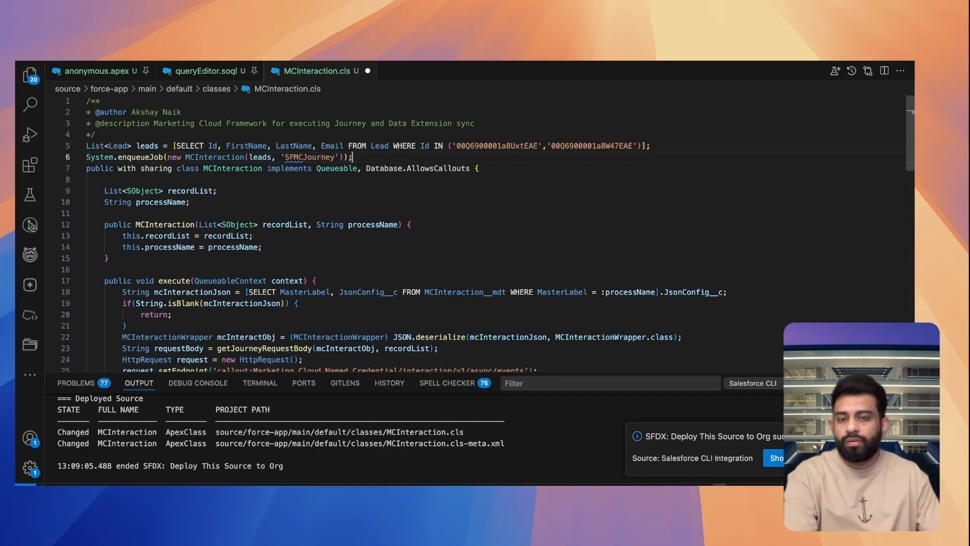
key("super+s")
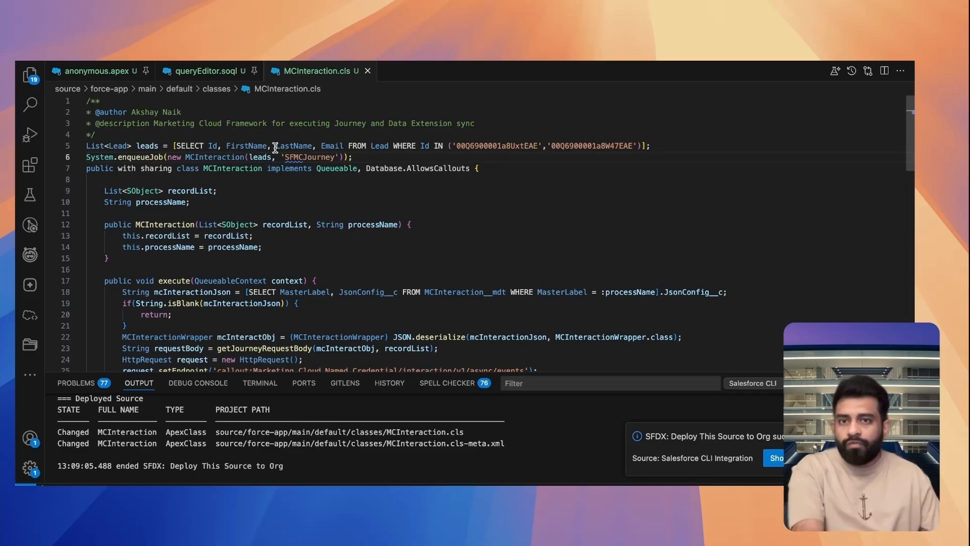
Review the test snippet's two lead IDs, the leads variable, the MCInteraction constructor call and the SFMCJourney process name
double_click(489, 146)
double_click(589, 147)
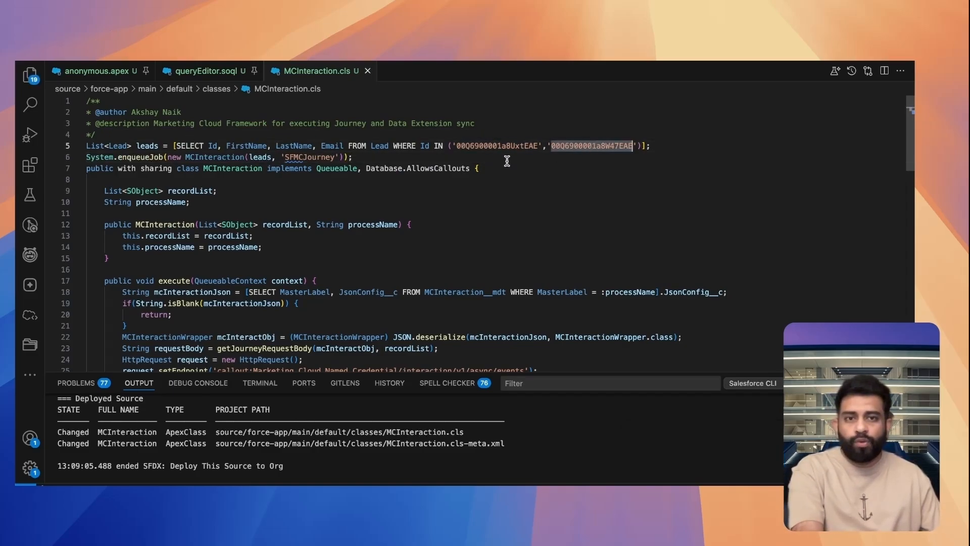
left_click(488, 160)
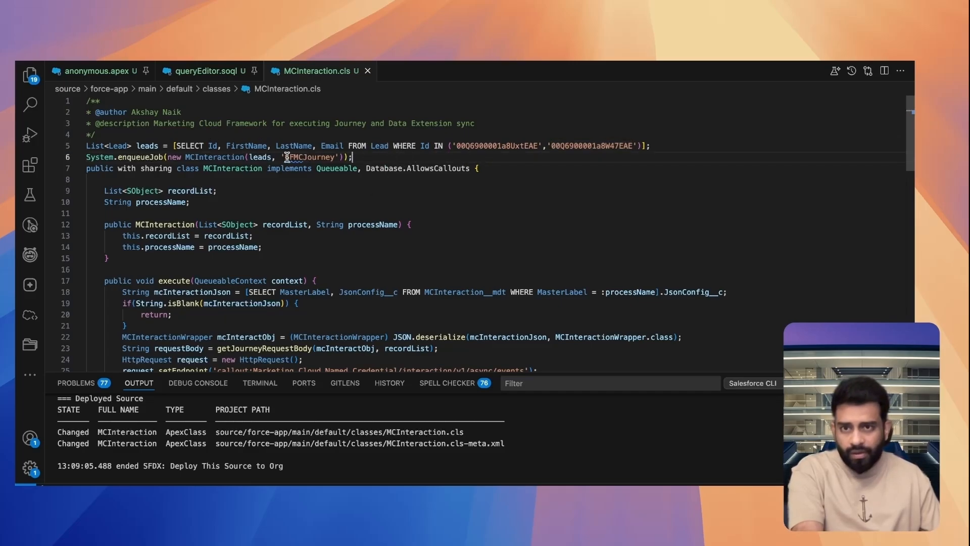
double_click(144, 146)
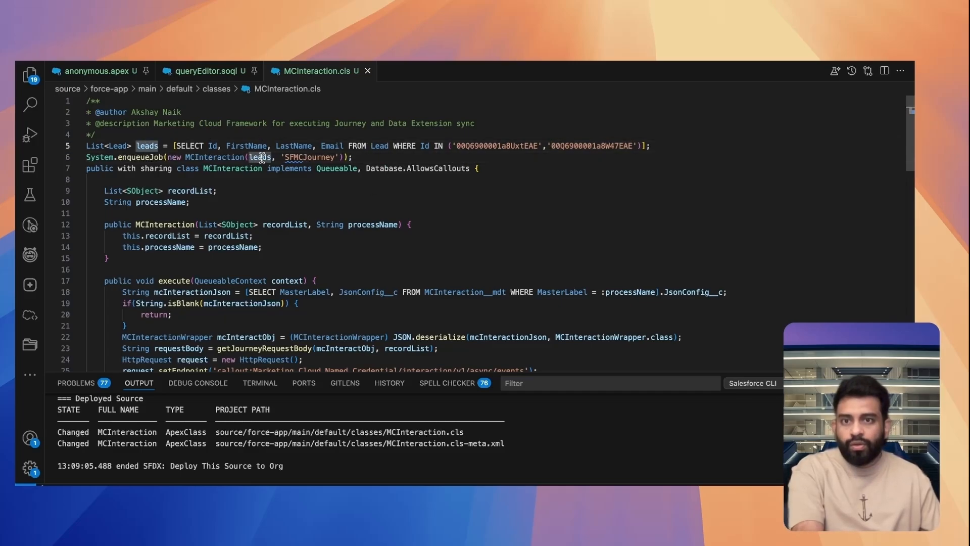
double_click(228, 156)
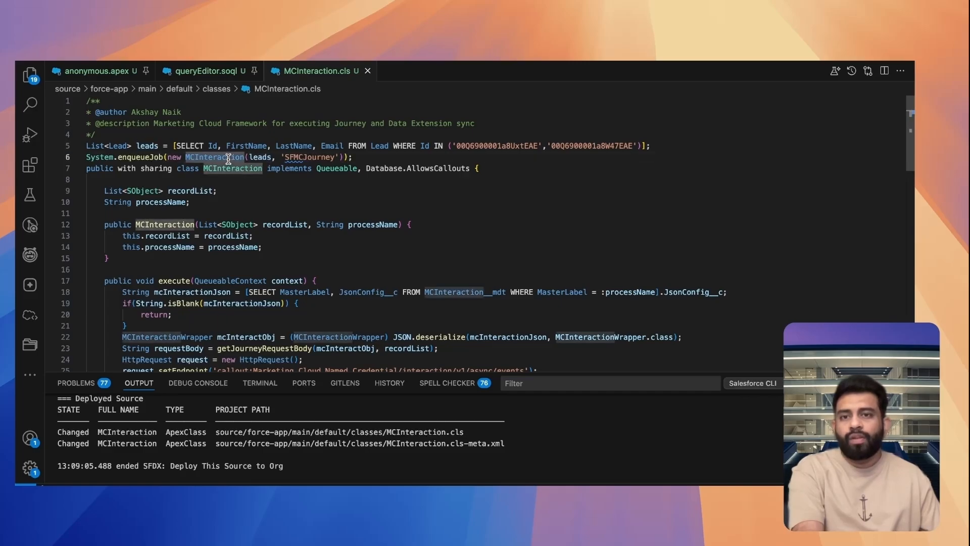
double_click(307, 156)
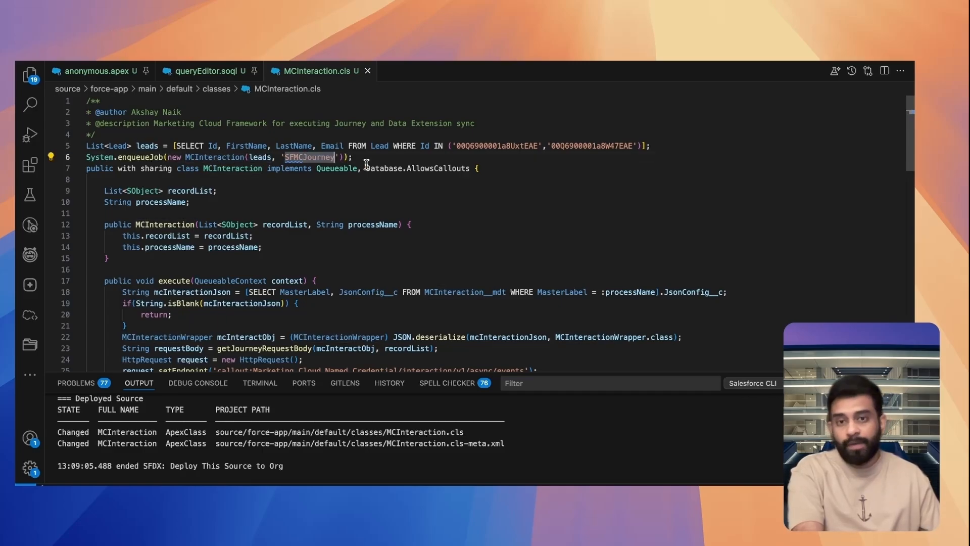
Execute the leads query and System.enqueueJob lines as anonymous Apex and view the execution log
left_click_drag(353, 157, 84, 148)
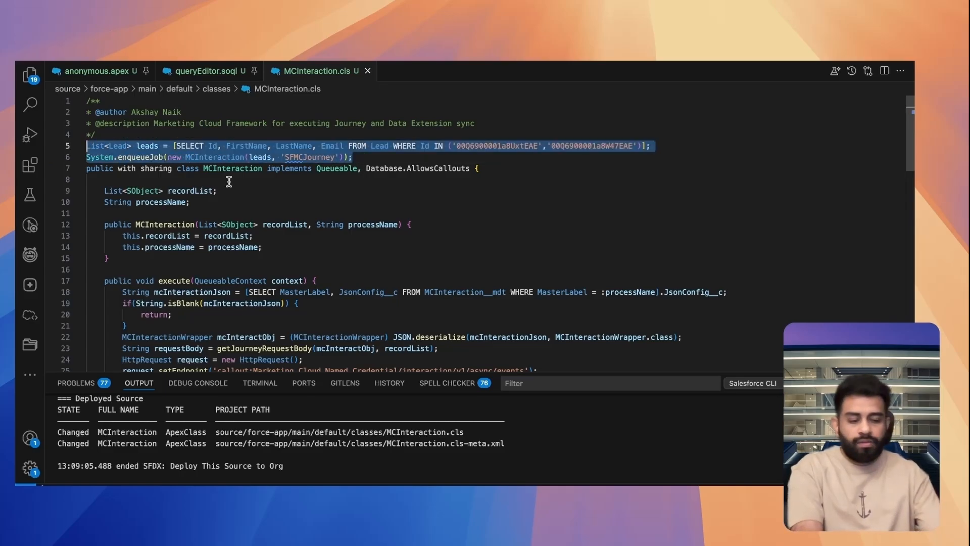
key("super+shift+p")
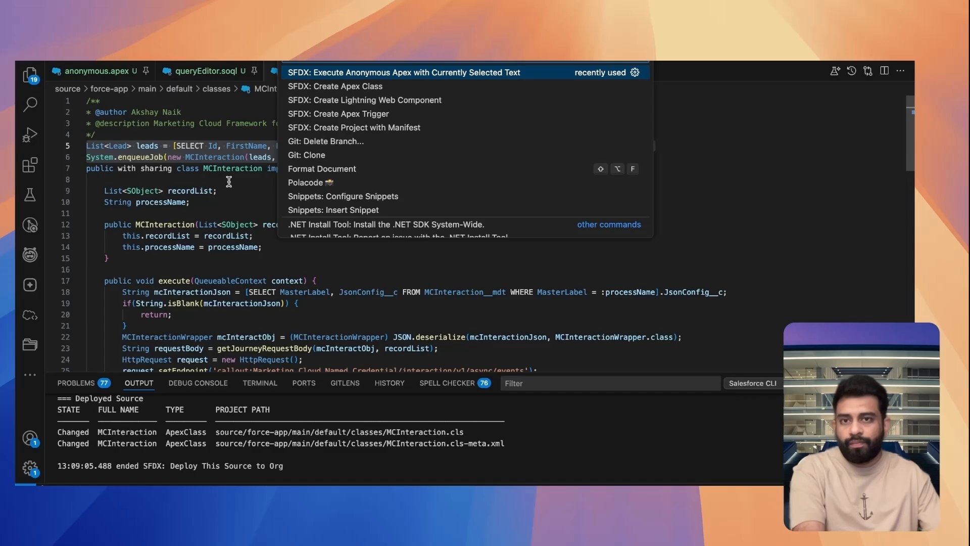
key("Return")
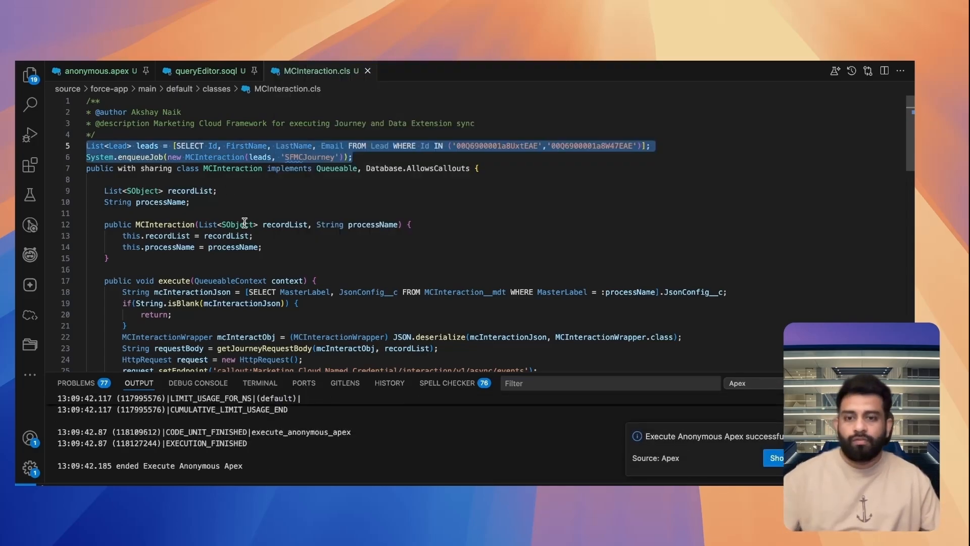
scroll(399, 432, "up", 10)
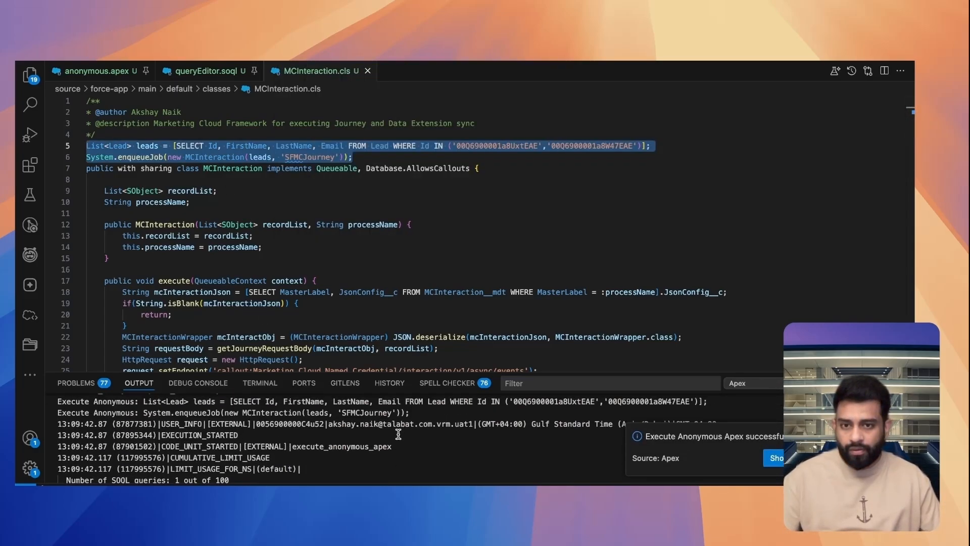
Switch to Gmail to check the Updates emails, and to Journey Builder to check the LeadEmail journey's activity counts
left_click(771, 457)
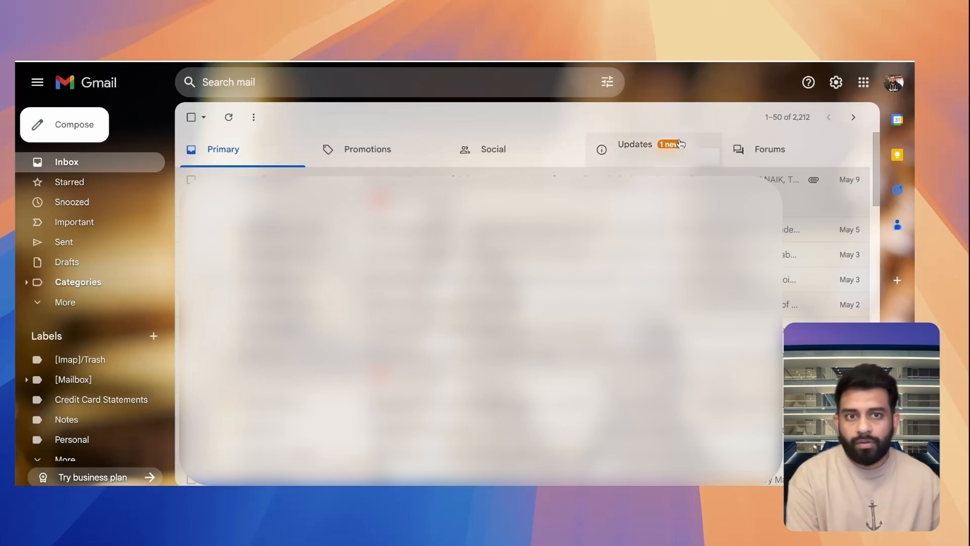
left_click(680, 144)
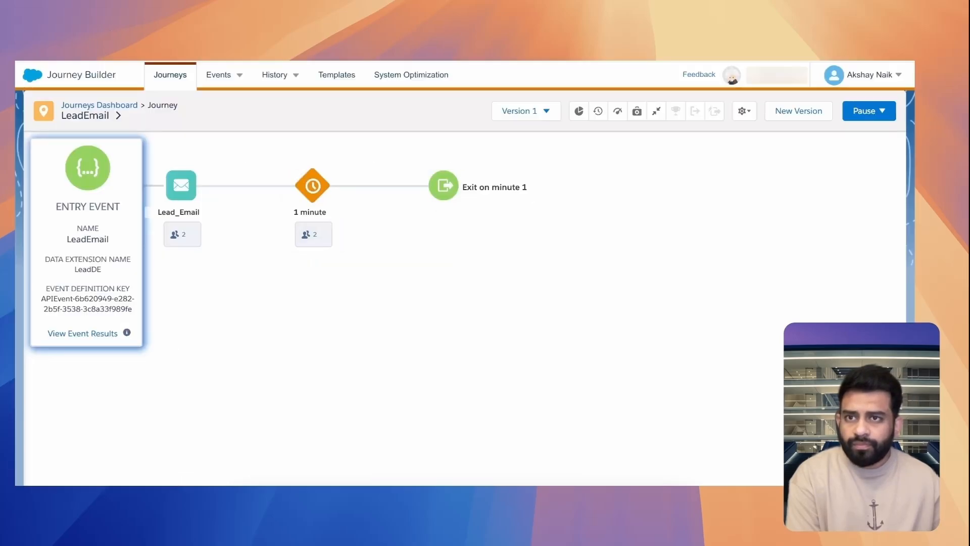
left_click(128, 76)
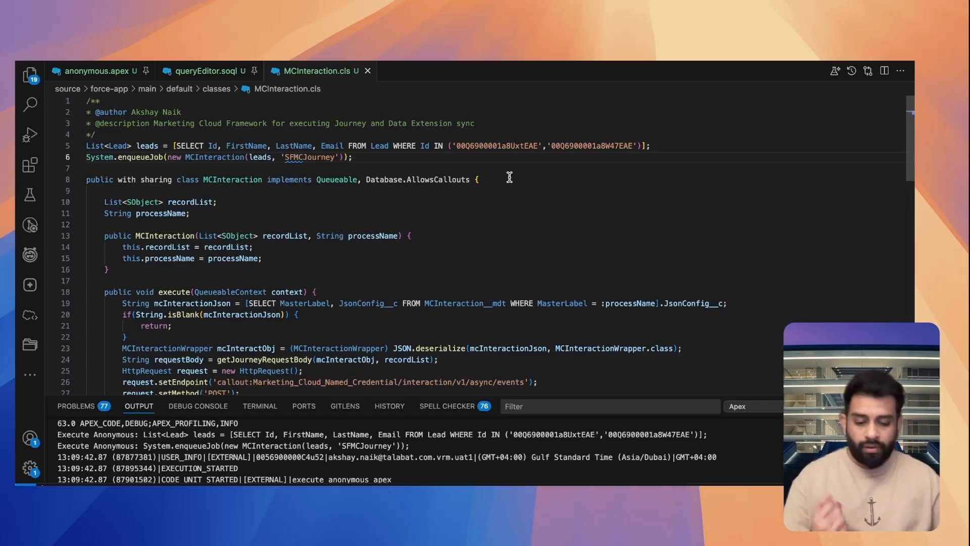
In VS Code, add a commented-out contactList query above the class, selecting Id, FirstName, LastName, Email and Account.Name from Contact
key("Return")
key("Return")
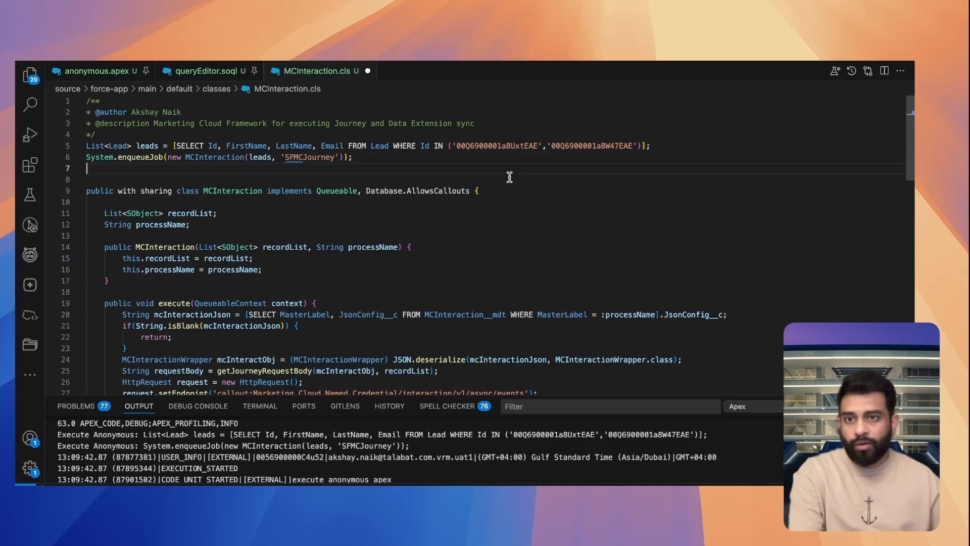
type("// List<Contact> contactList = [SELECT Id, FirstName, LastName, Email, Account.Name FROM Contact WHERE ..... ];")
left_click(505, 181)
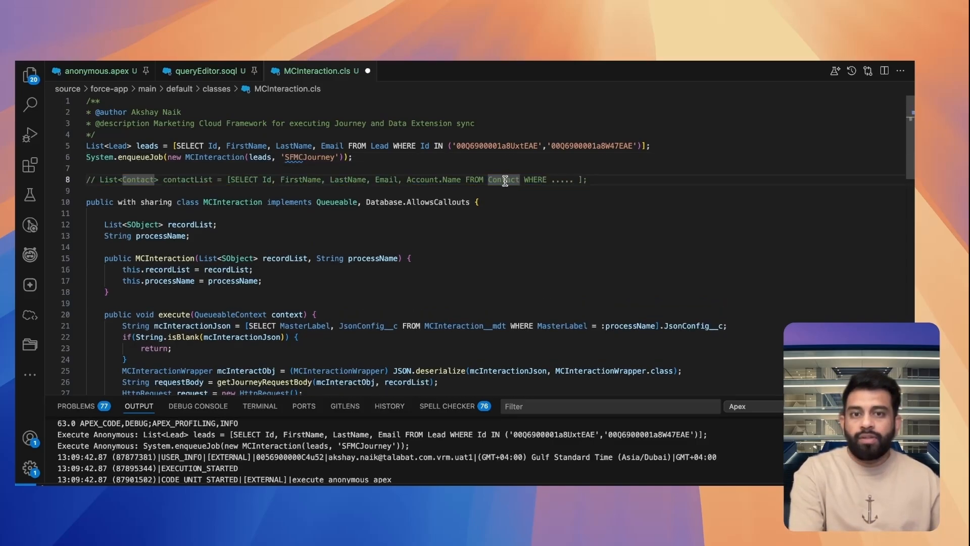
double_click(505, 180)
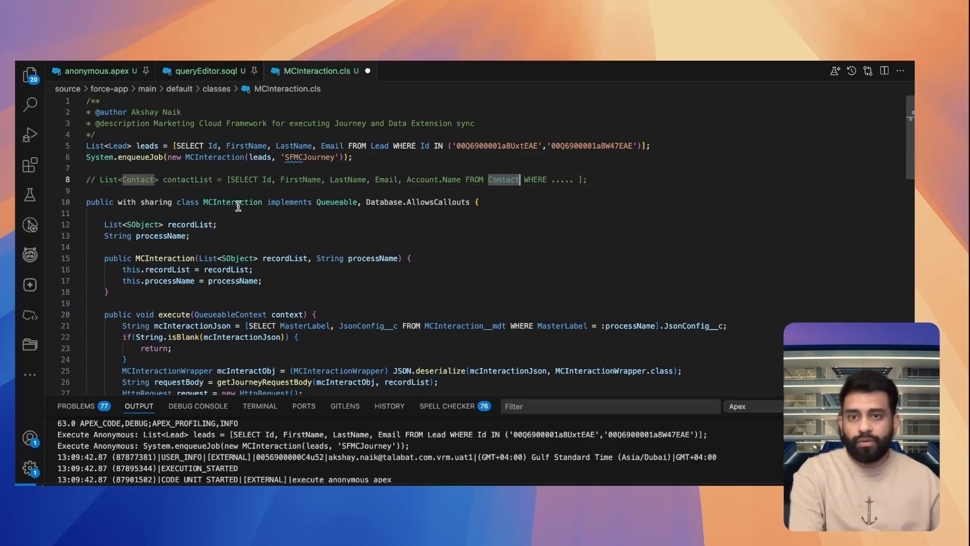
Compare the direct FirstName field in the Lead query with the parent Account.Name field in the commented Contact query
double_click(247, 146)
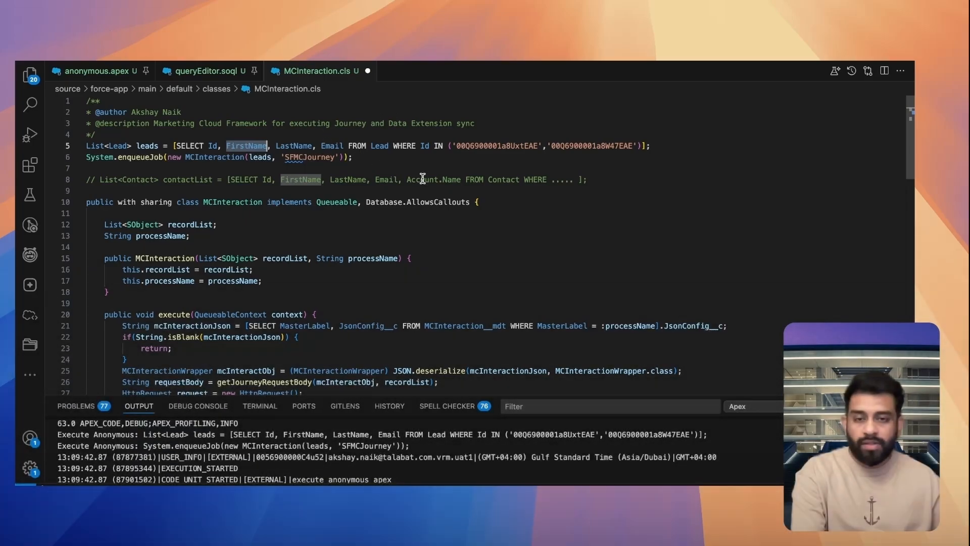
double_click(424, 179)
double_click(451, 180)
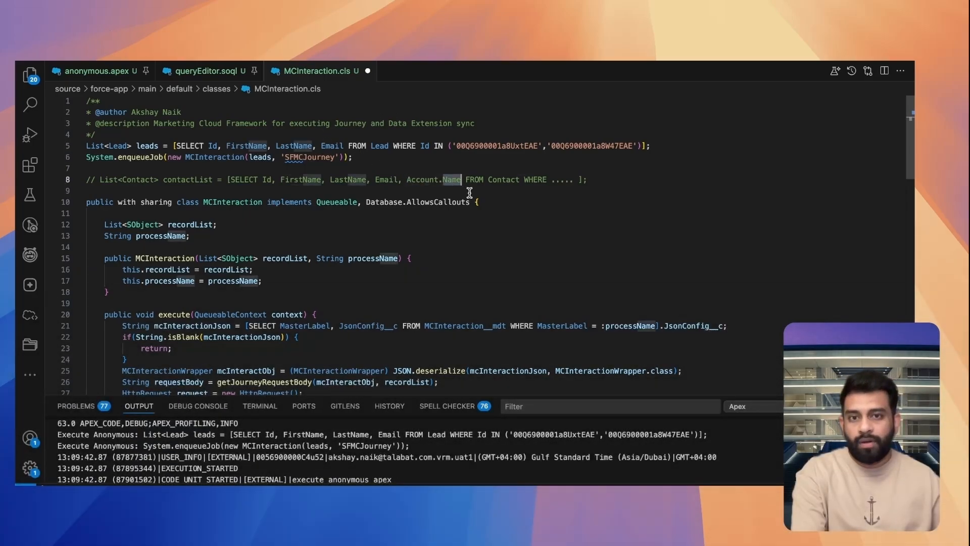
left_click(413, 191)
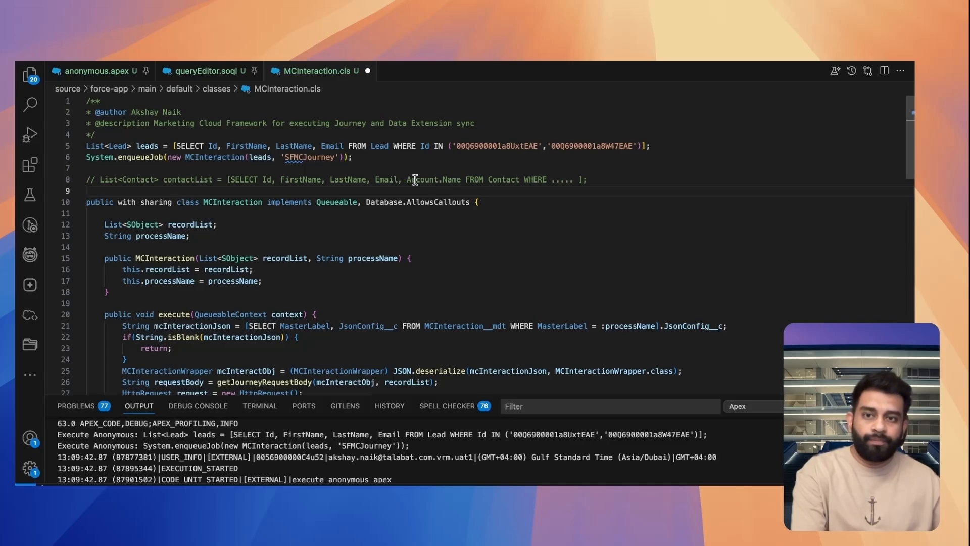
double_click(448, 179)
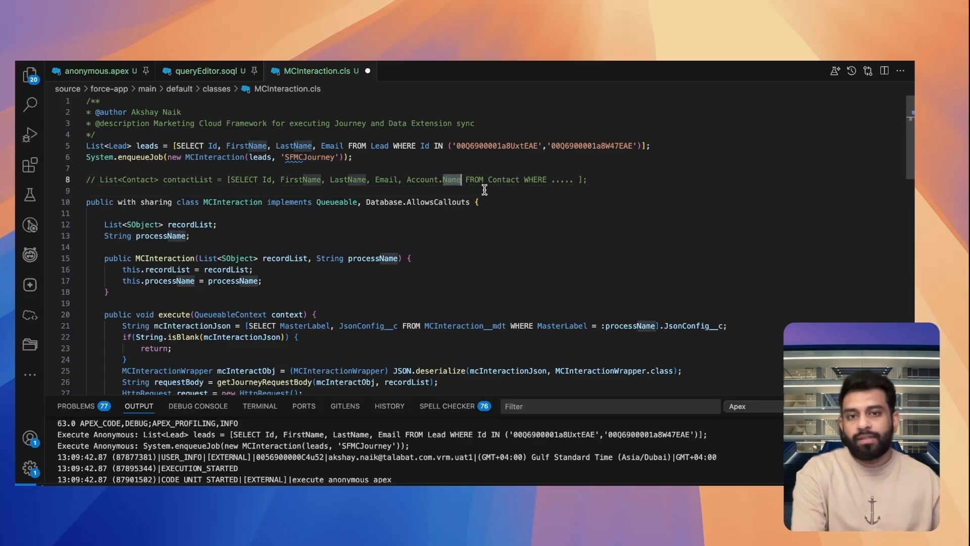
Examine the record.get(sfField) value assignment in getJourneyRequestBody with the Contact query's parent field in mind
scroll(392, 223, "down", 6)
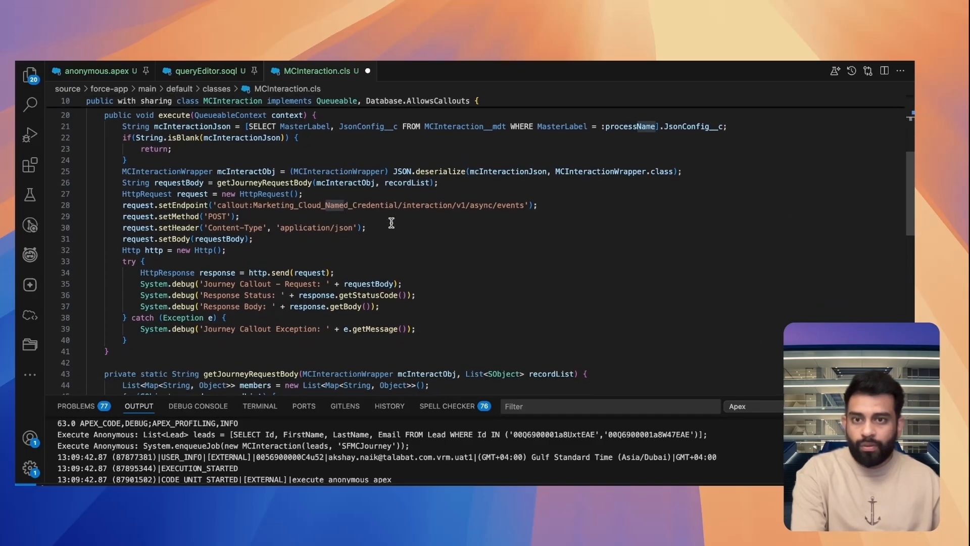
scroll(392, 222, "down", 6)
left_click_drag(227, 230, 357, 231)
left_click_drag(262, 231, 358, 231)
left_click(360, 225)
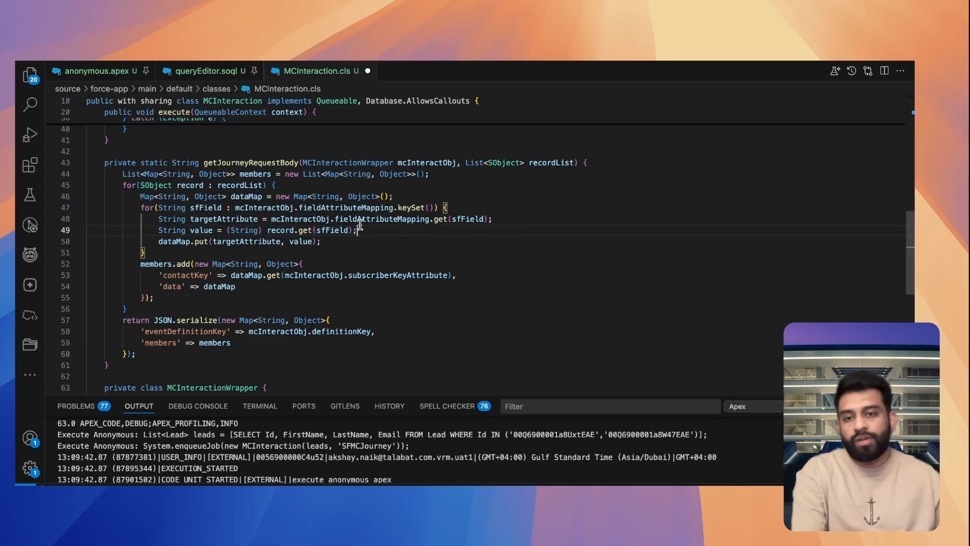
scroll(360, 226, "up", 10)
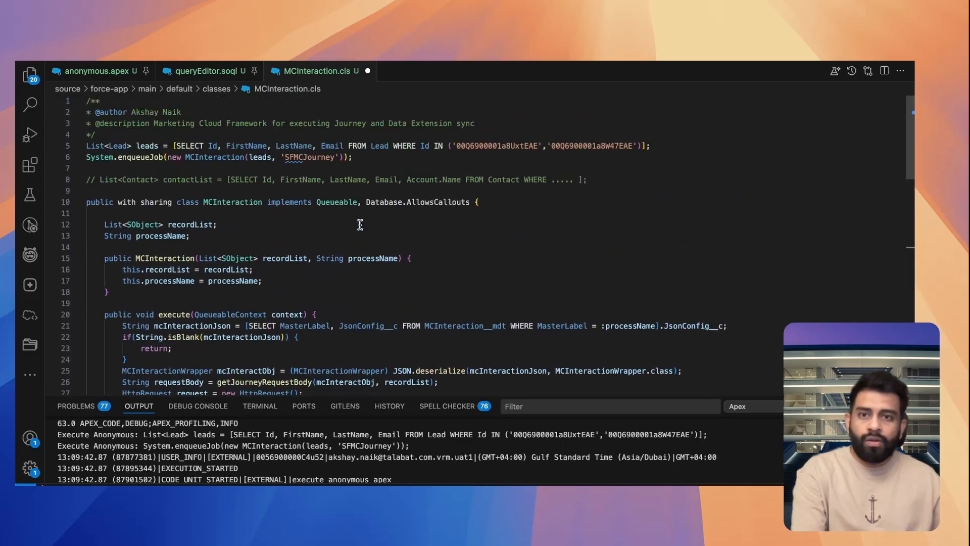
Switch to Salesforce Setup and review the SFMCJourney MCInteraction record's name and JsonConfig field mapping
left_click(545, 213)
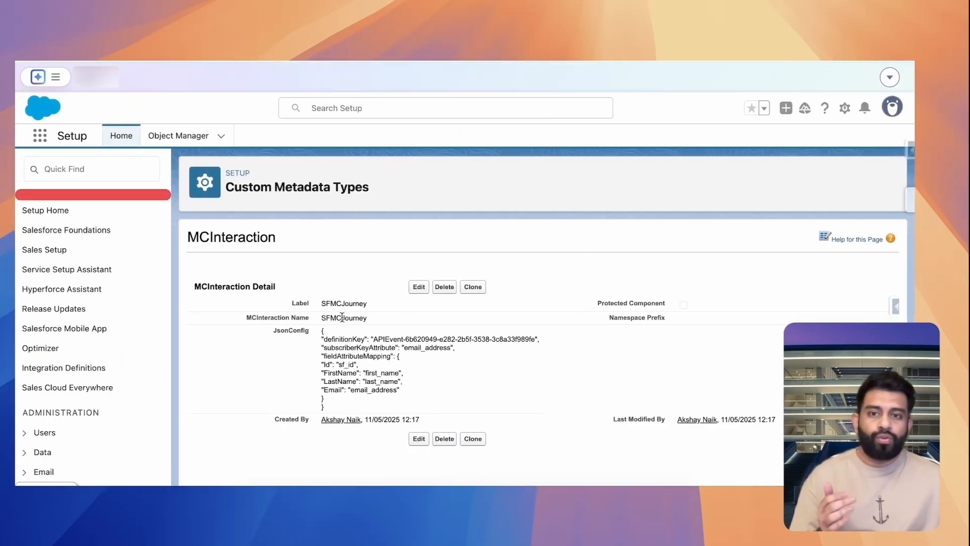
left_click_drag(323, 317, 382, 322)
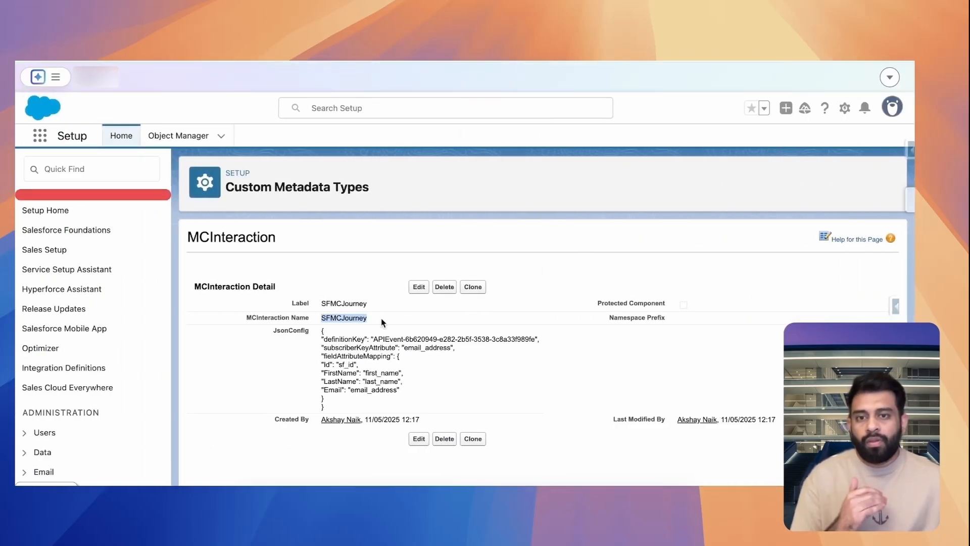
left_click(383, 320)
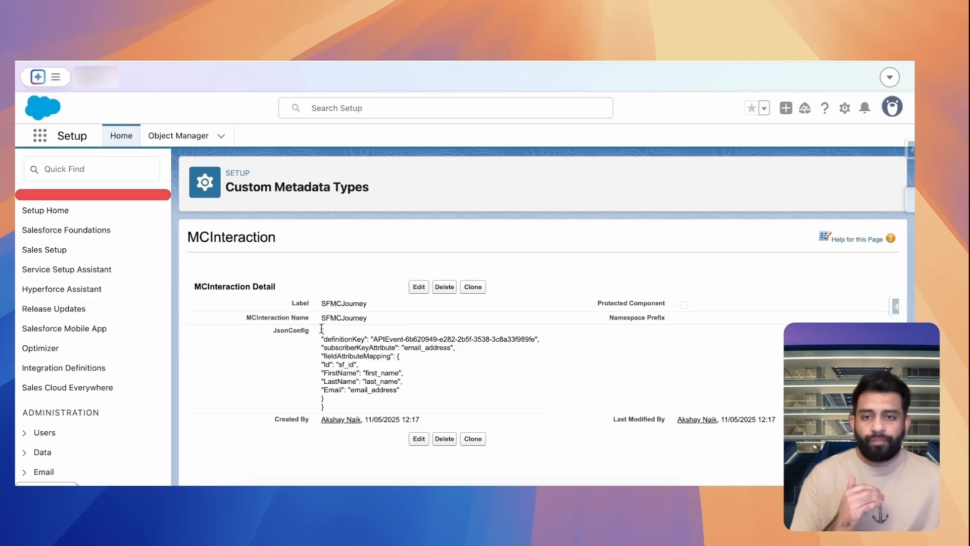
left_click_drag(321, 329, 336, 401)
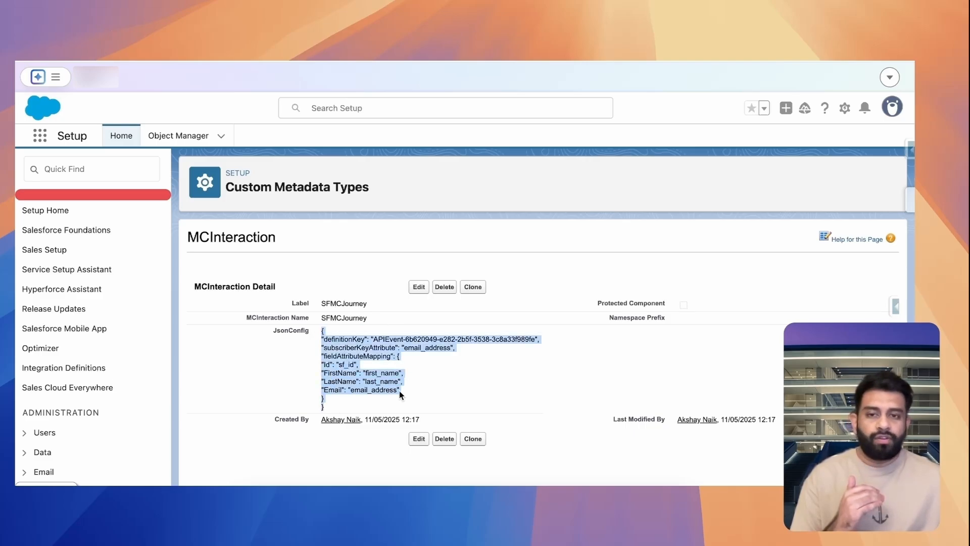
left_click(433, 387)
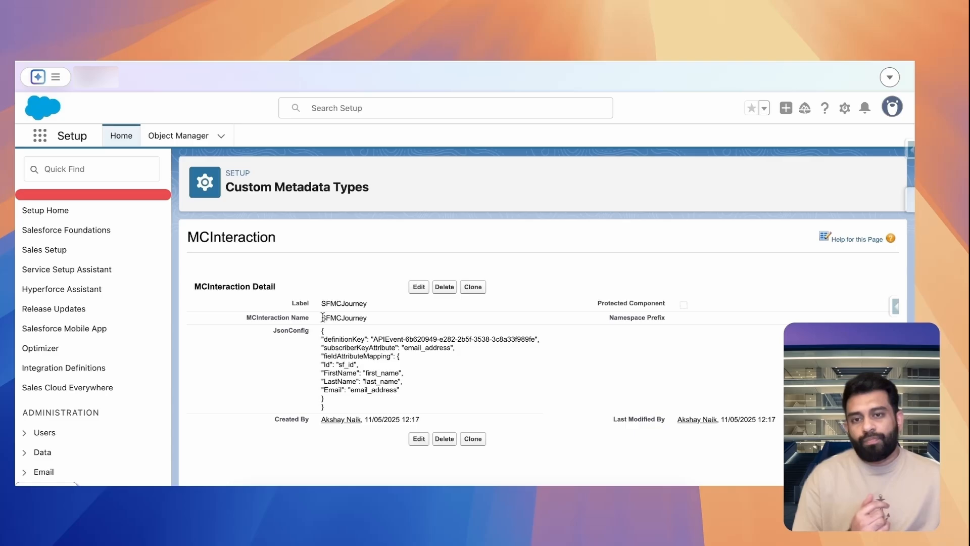
left_click_drag(322, 317, 367, 317)
left_click(396, 322)
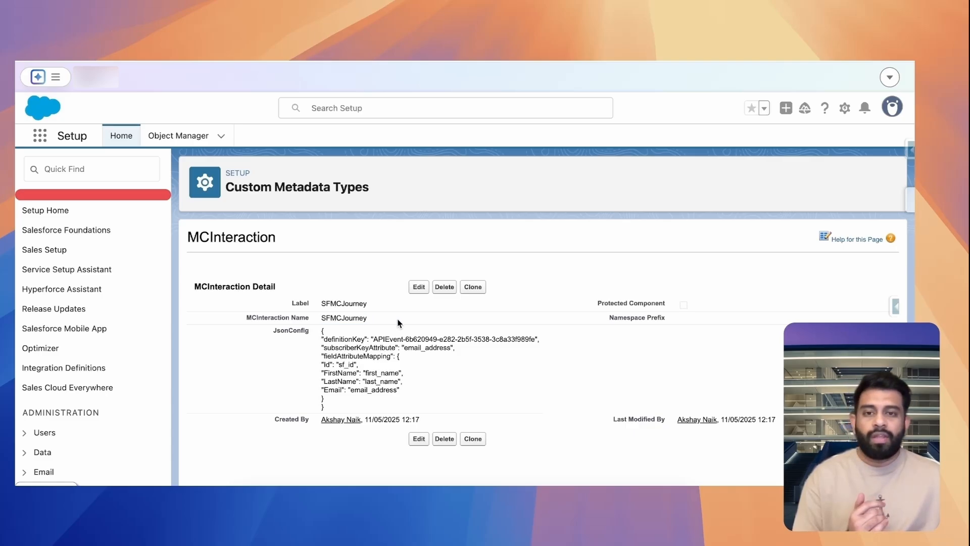
left_click_drag(369, 410, 452, 349)
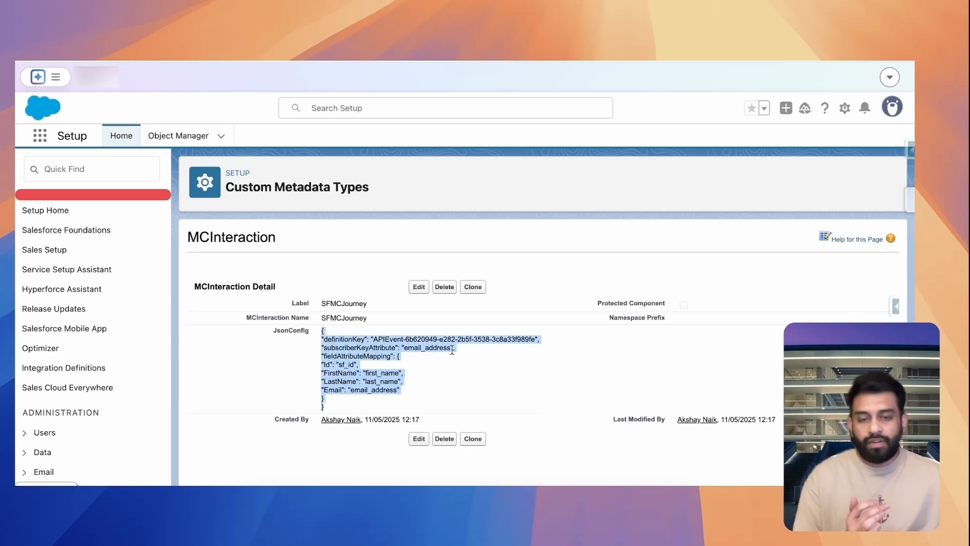